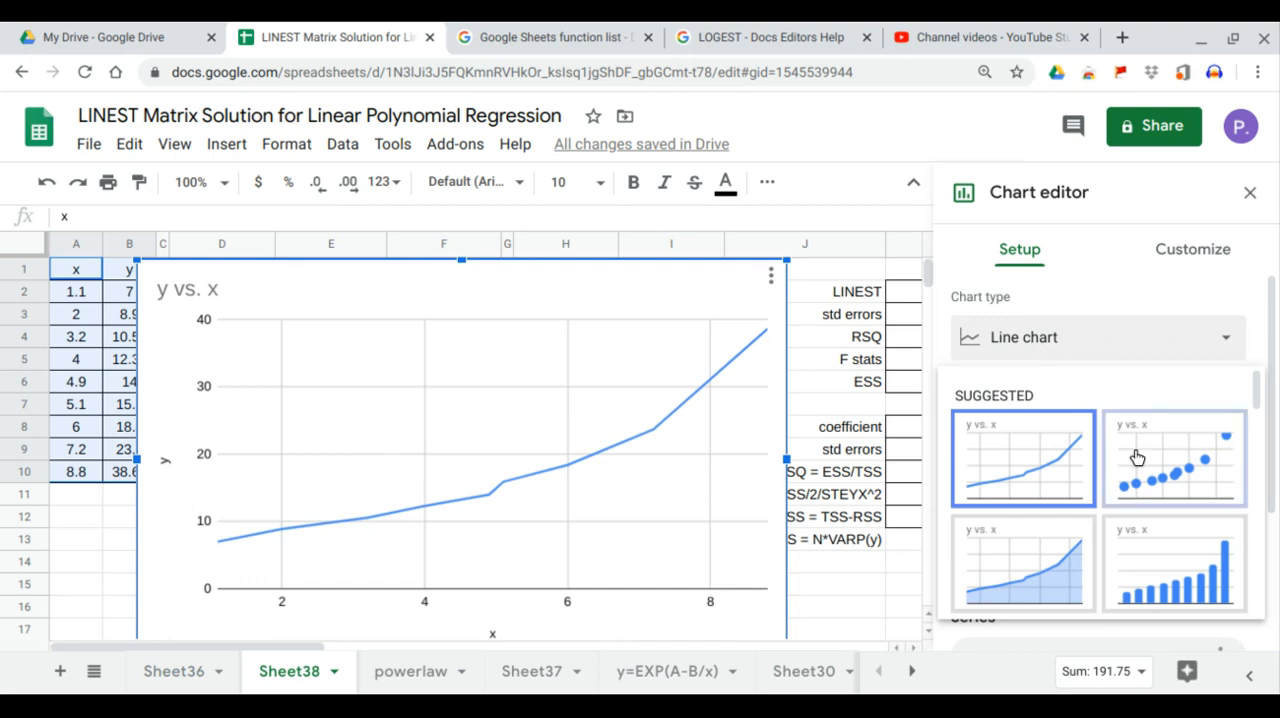
Step: Change the y vs. x line chart to a scatter chart and add a polynomial trendline to its series
left_click(1148, 467)
left_click(1175, 250)
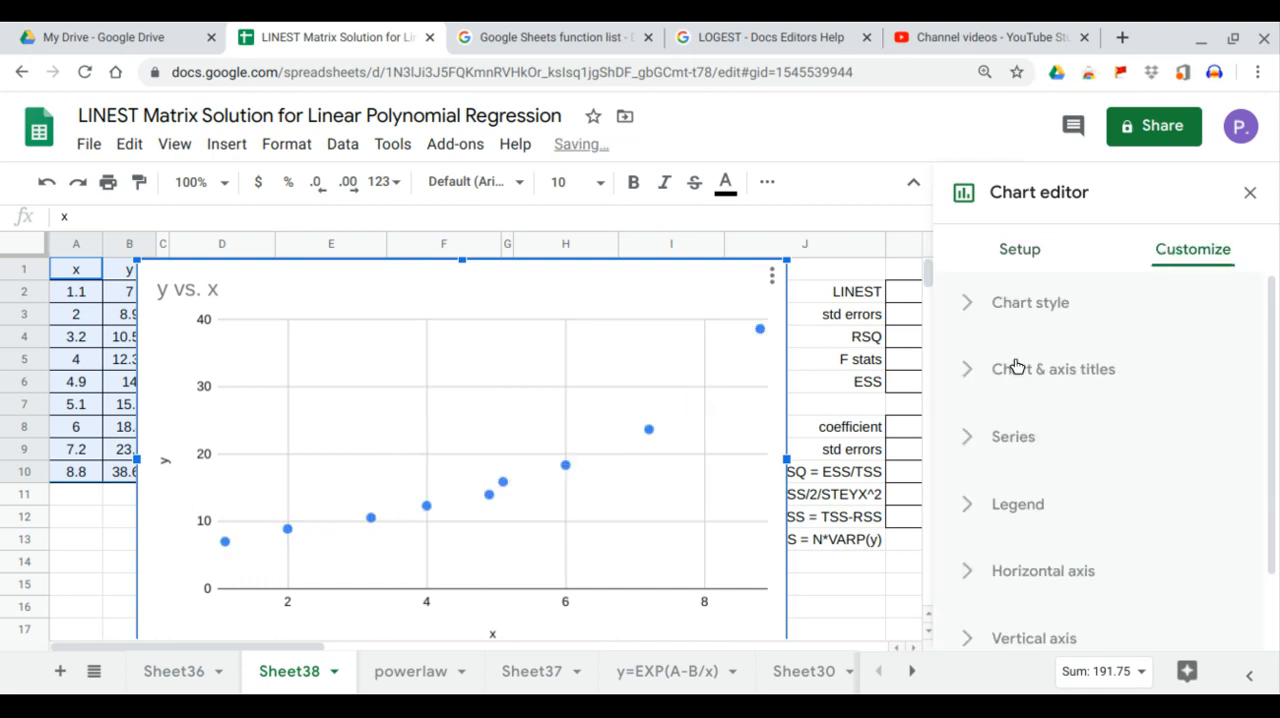
left_click(1002, 441)
scroll(1003, 443, "down", 6)
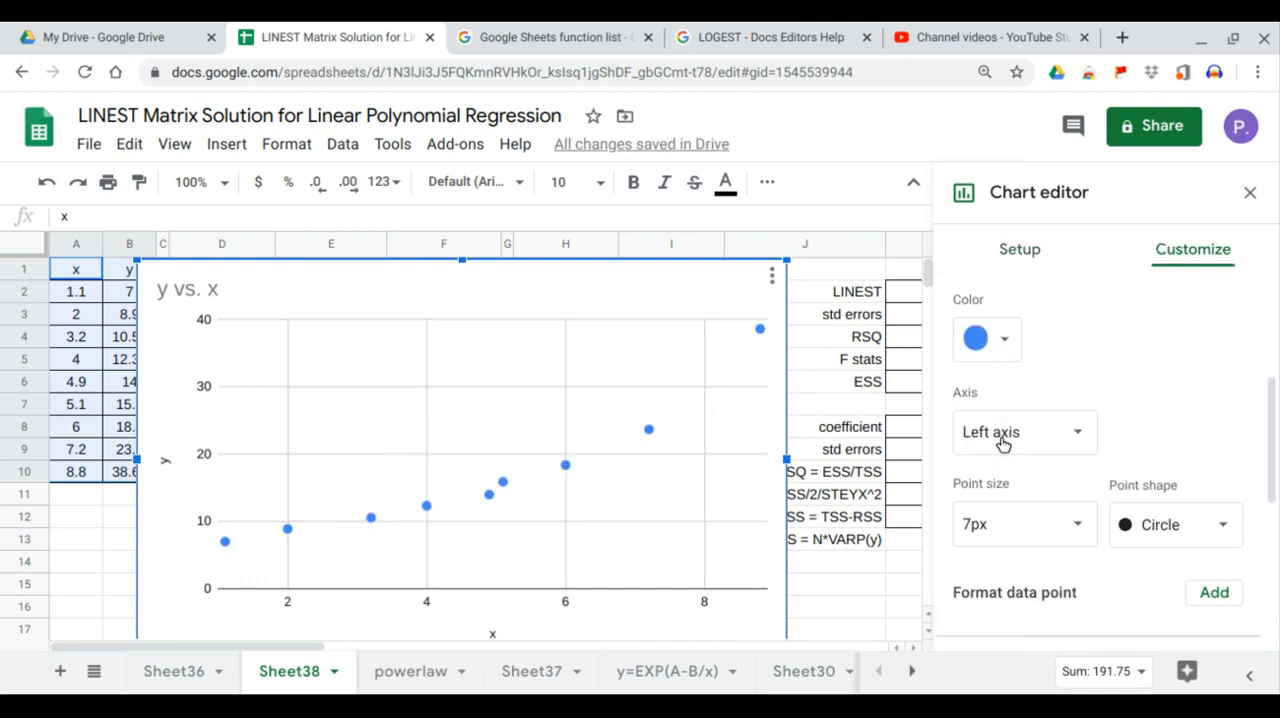
left_click(1008, 402)
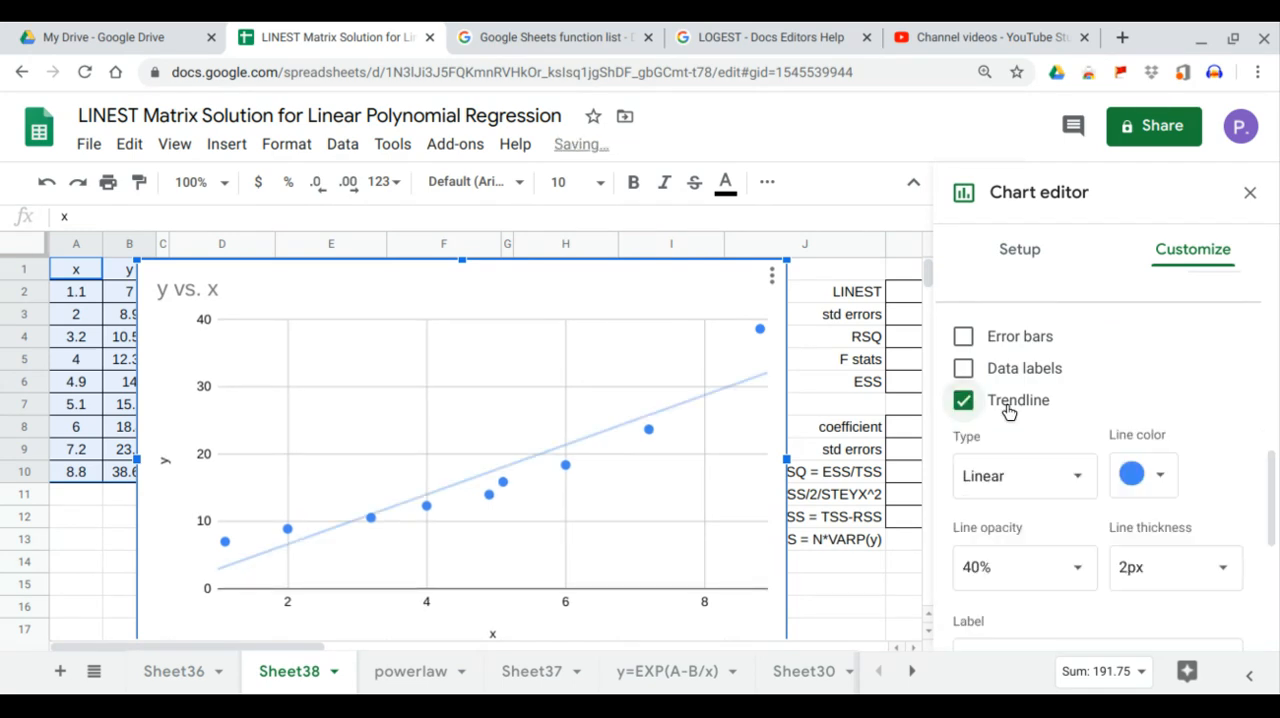
scroll(1015, 406, "down", 1)
left_click(1013, 406)
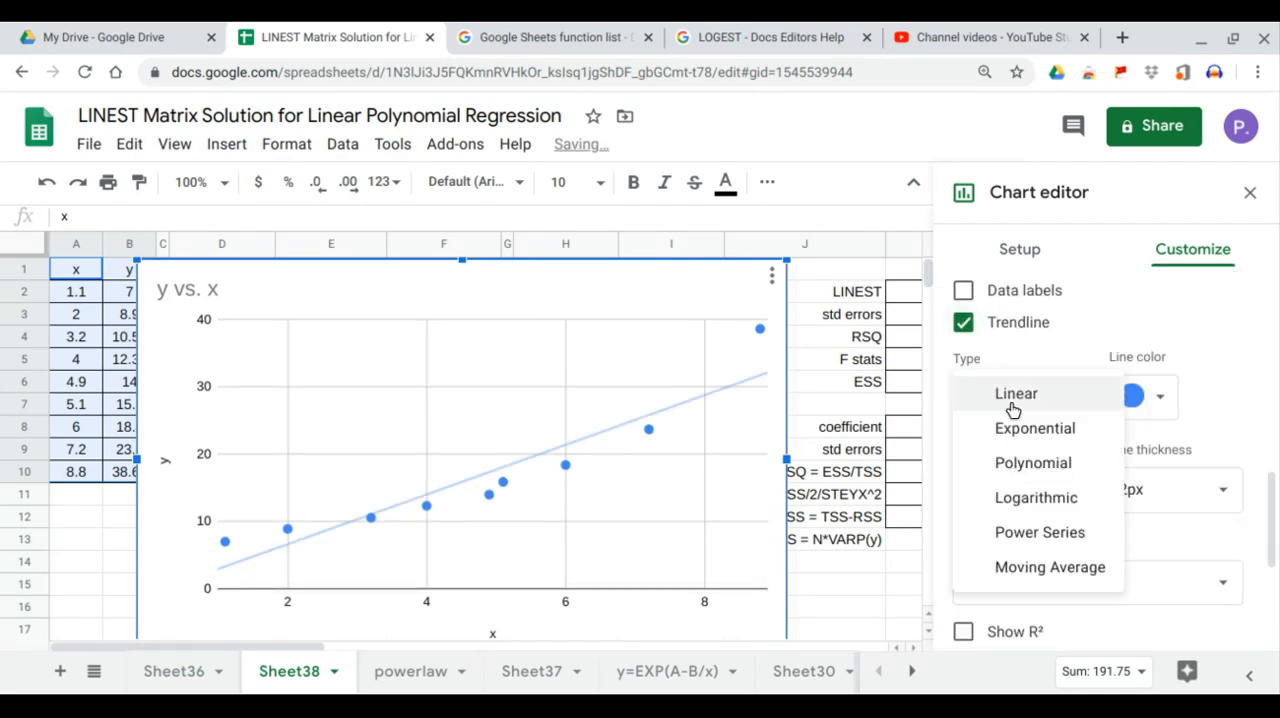
left_click(1040, 462)
Step: Label the chart's trendline with its equation, show R², and close the chart editor
scroll(1139, 475, "down", 2)
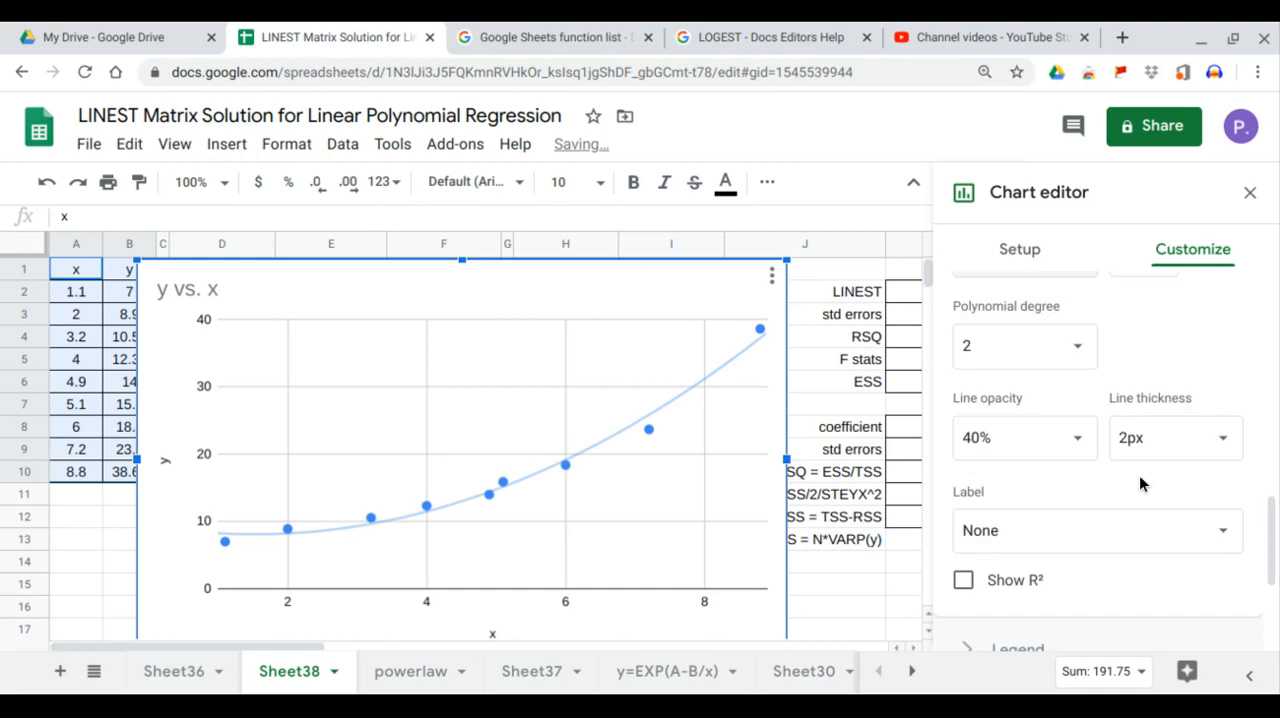
scroll(1125, 430, "down", 2)
left_click(1124, 409)
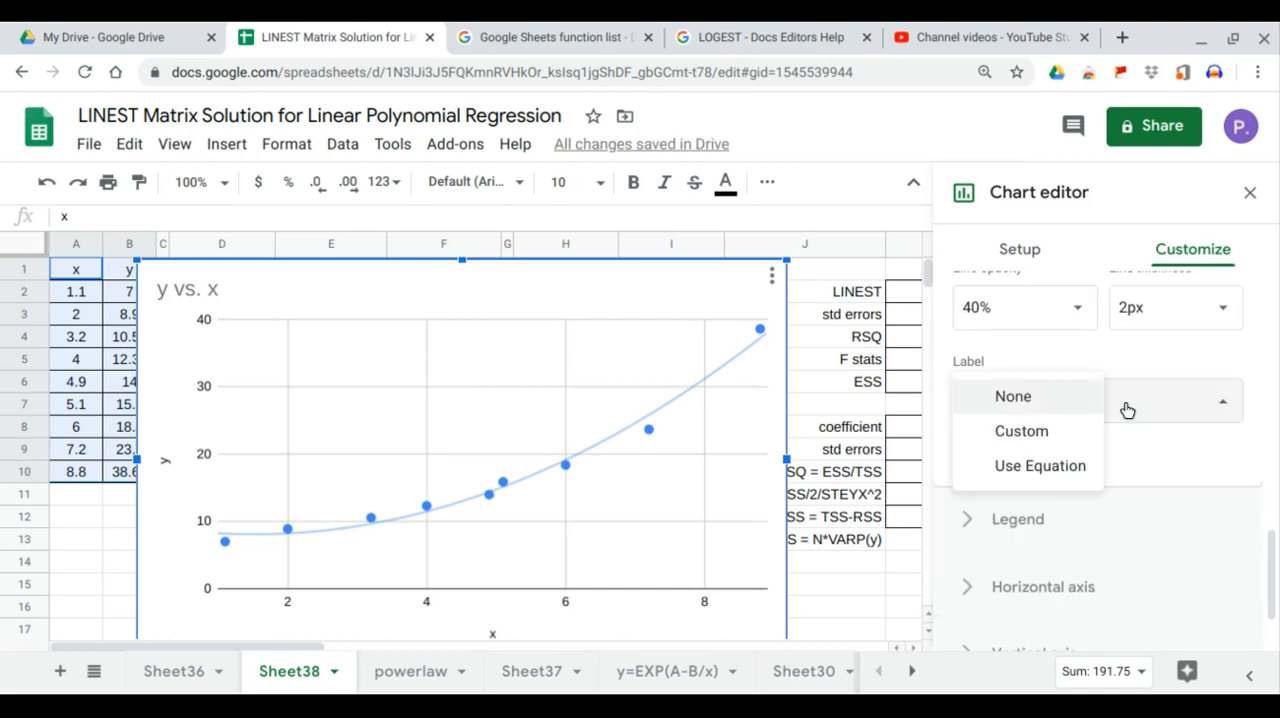
left_click(1086, 466)
left_click(964, 452)
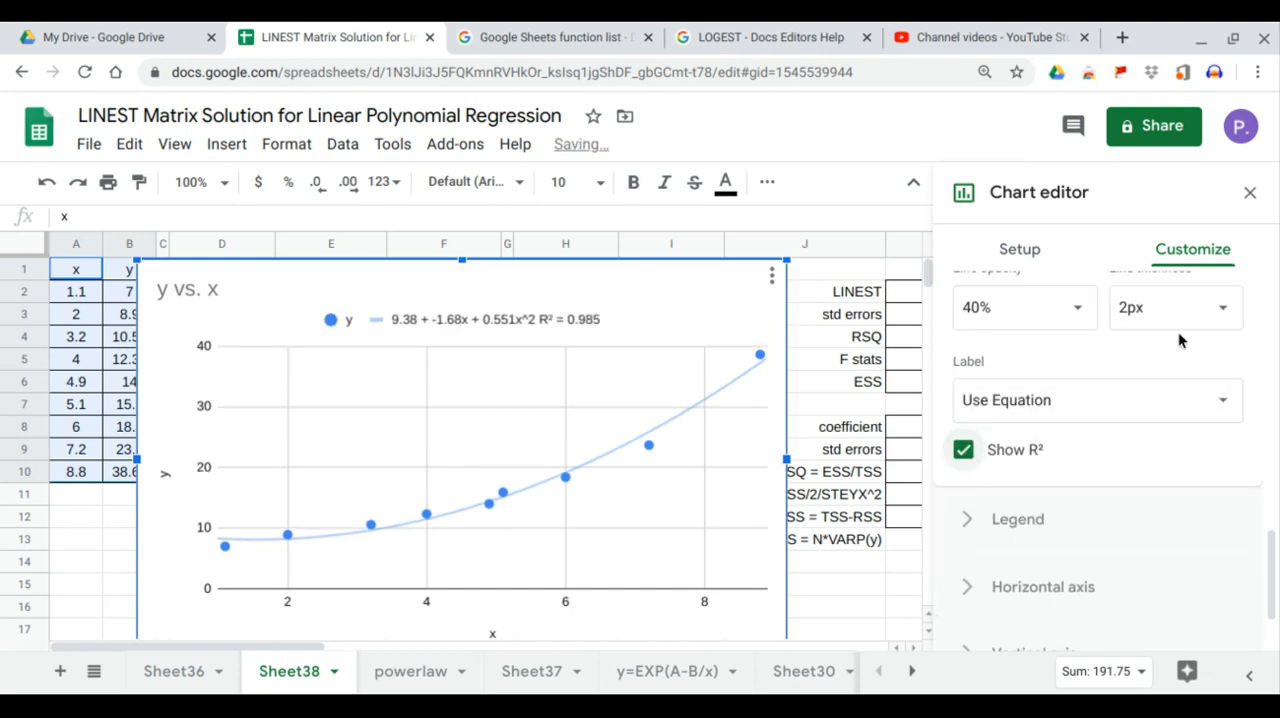
left_click(1250, 194)
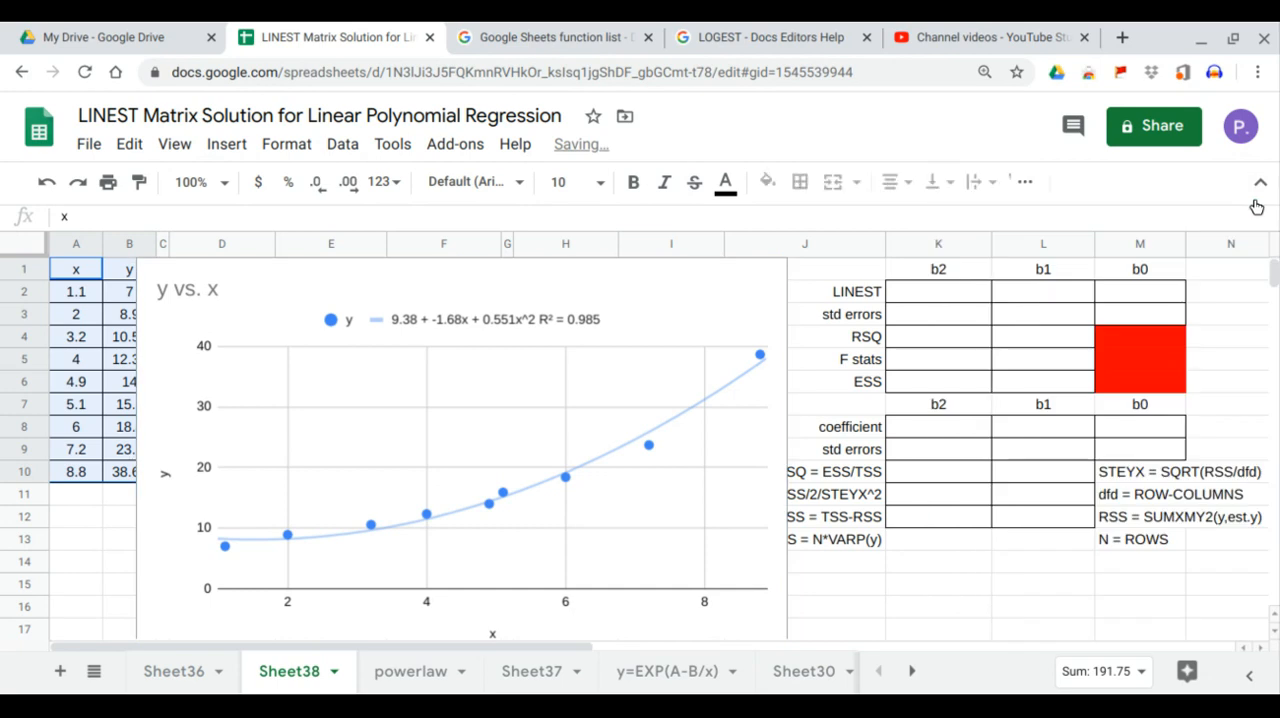
Step: Move the y vs. x chart off the data so it sits below the LINEST statistics tables, from about row 14 in column I
left_click(640, 297)
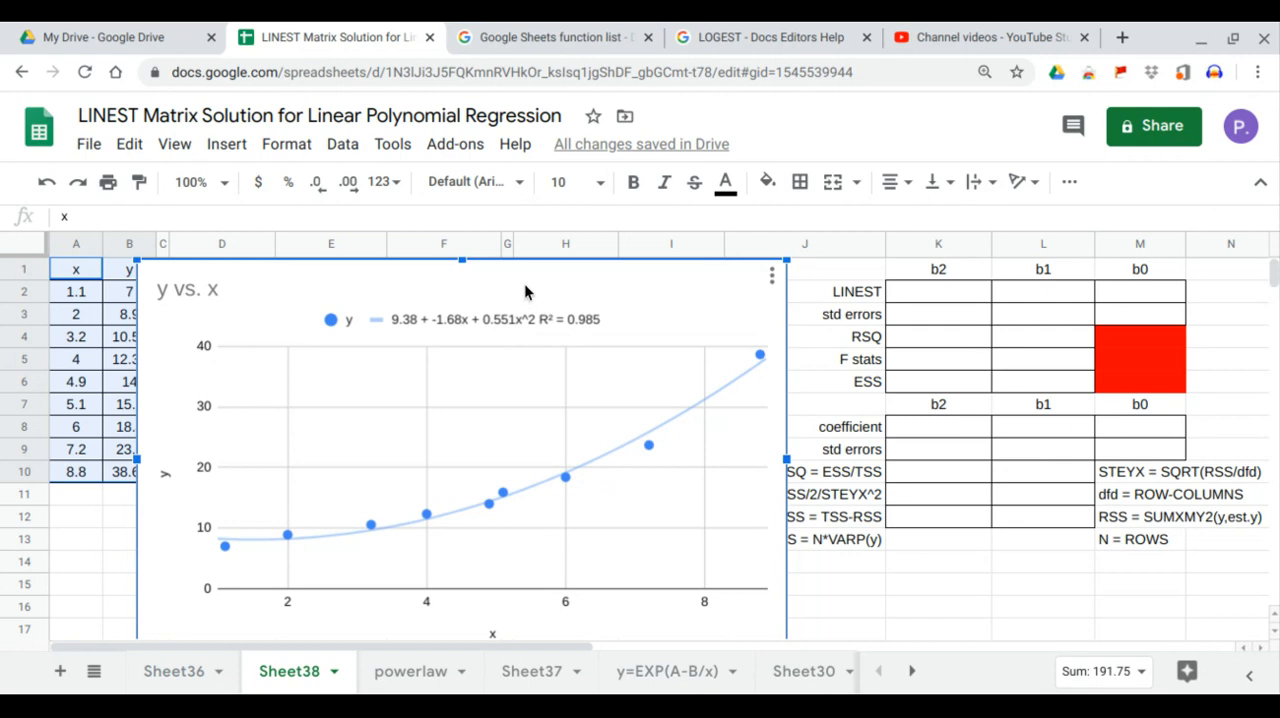
left_click_drag(524, 290, 1023, 592)
scroll(1023, 588, "down", 3)
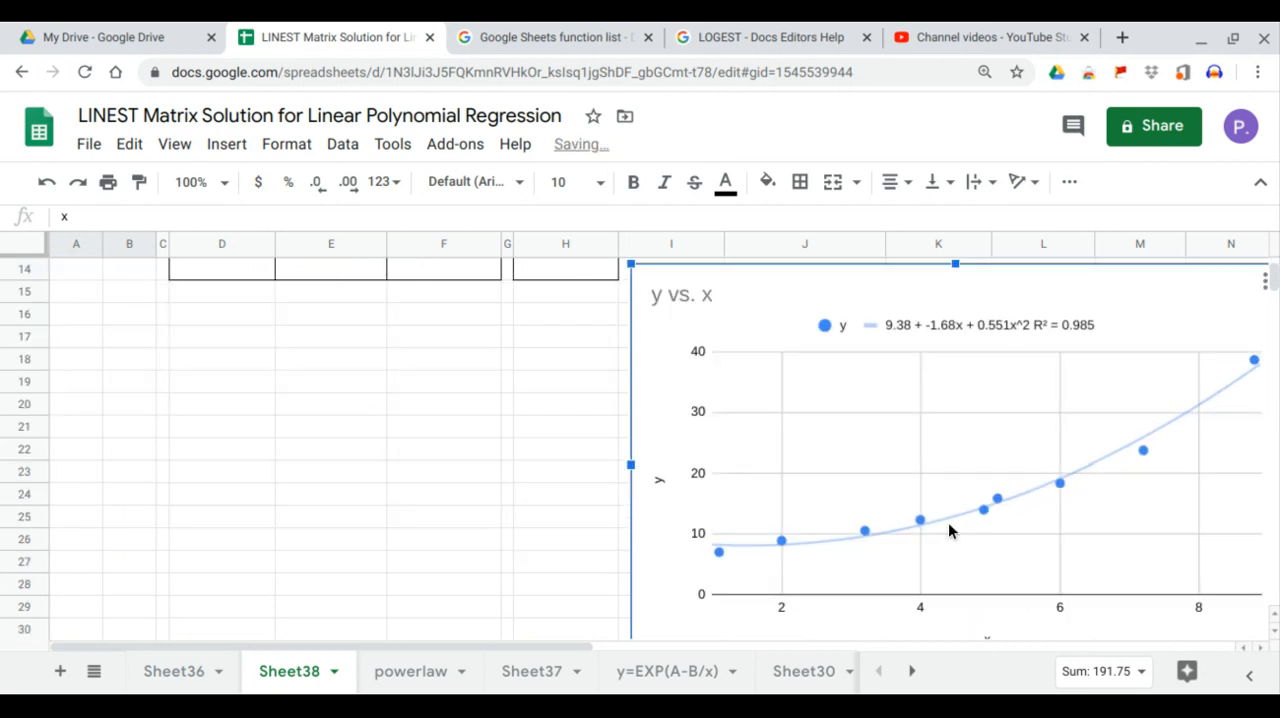
scroll(858, 430, "up", 3)
left_click(772, 366)
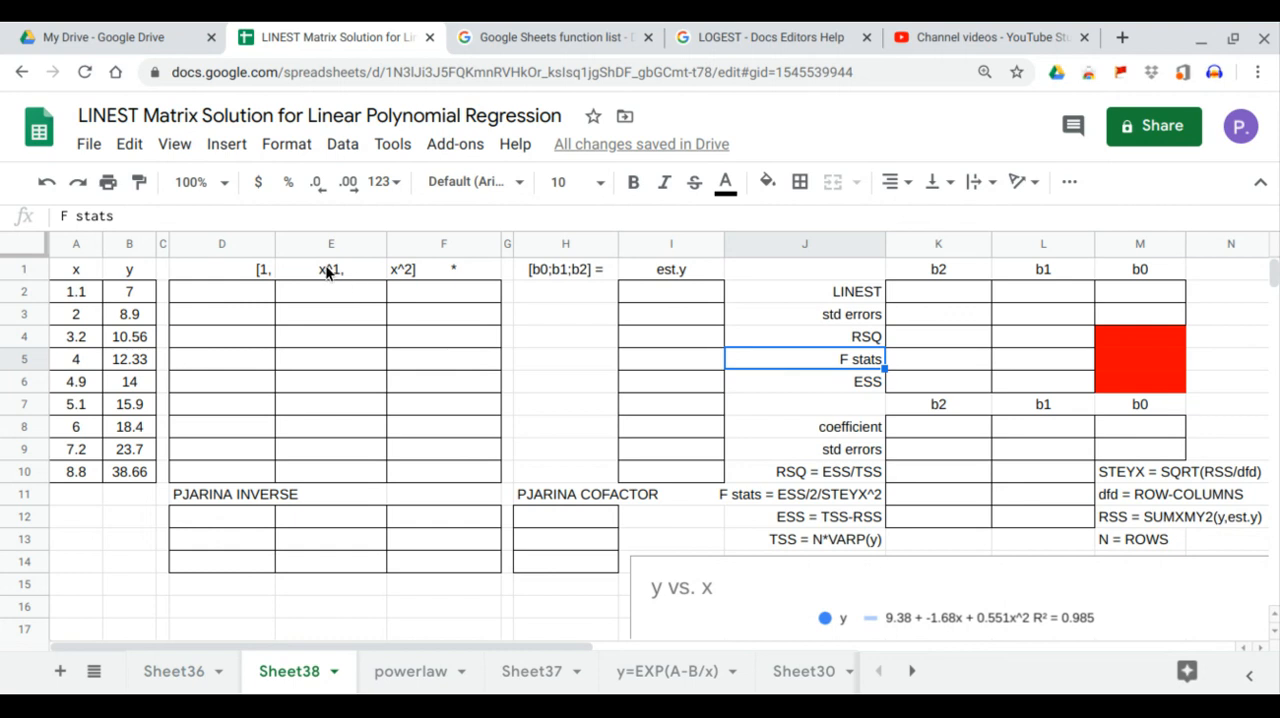
left_click(647, 267)
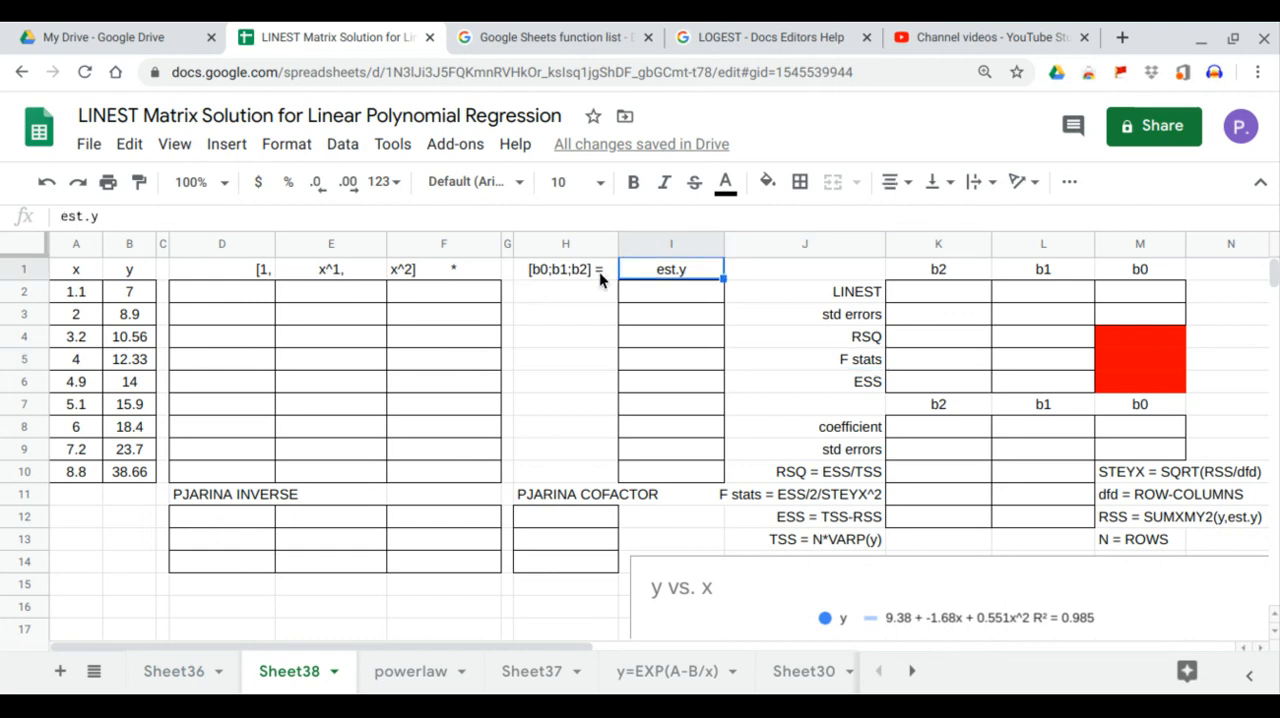
left_click_drag(247, 269, 436, 272)
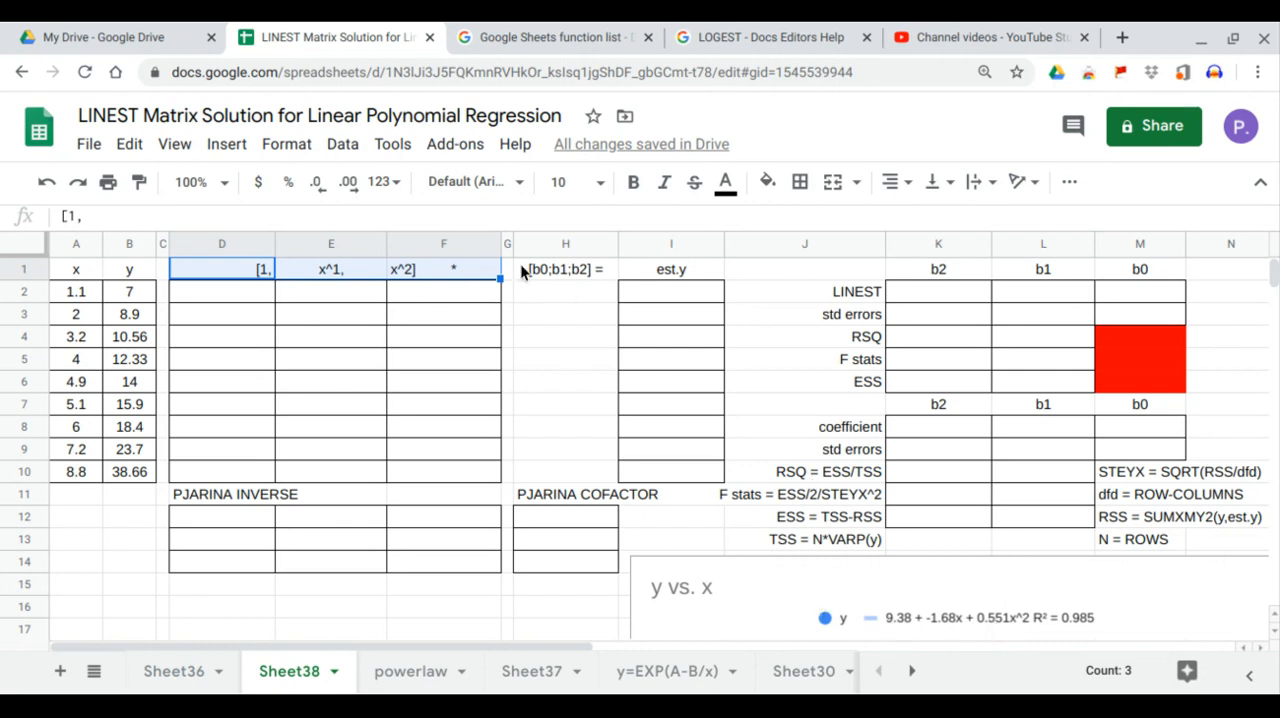
left_click_drag(544, 286, 550, 346)
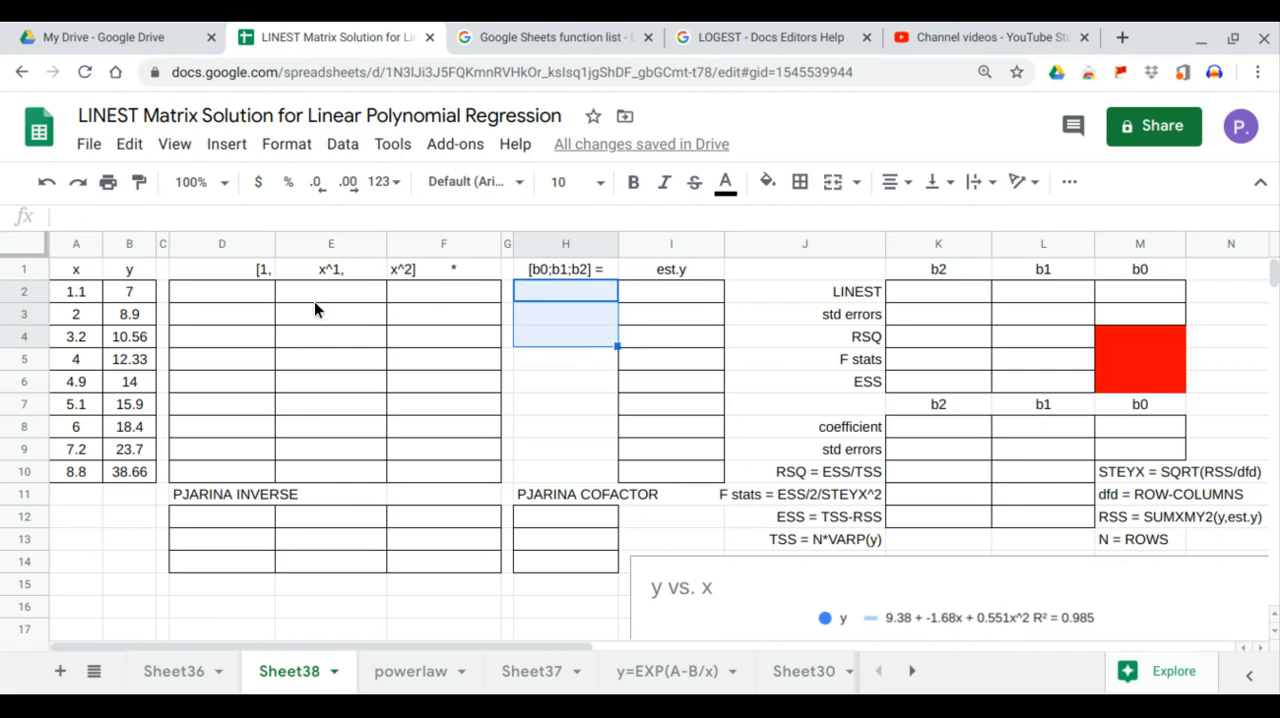
Step: Enter =ARRAYFORMULA(A2:A10^1) in D2 to start the constant column of the design matrix
left_click(249, 301)
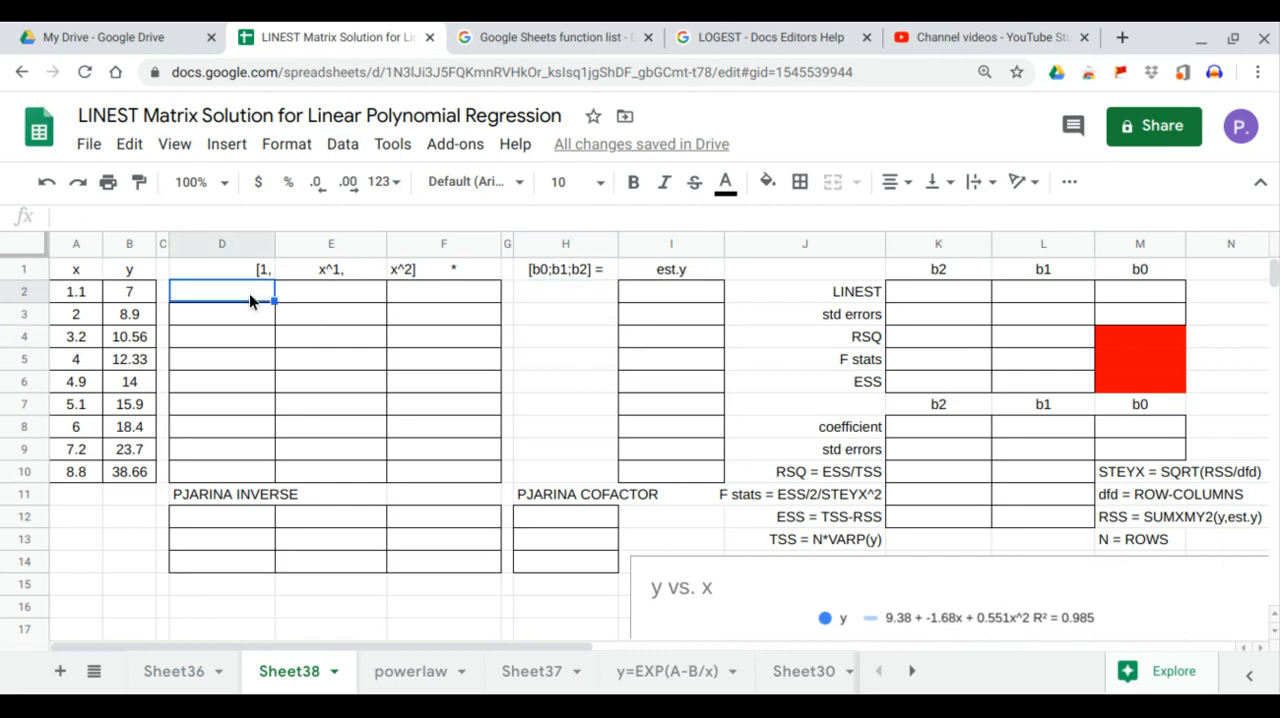
type("=arr")
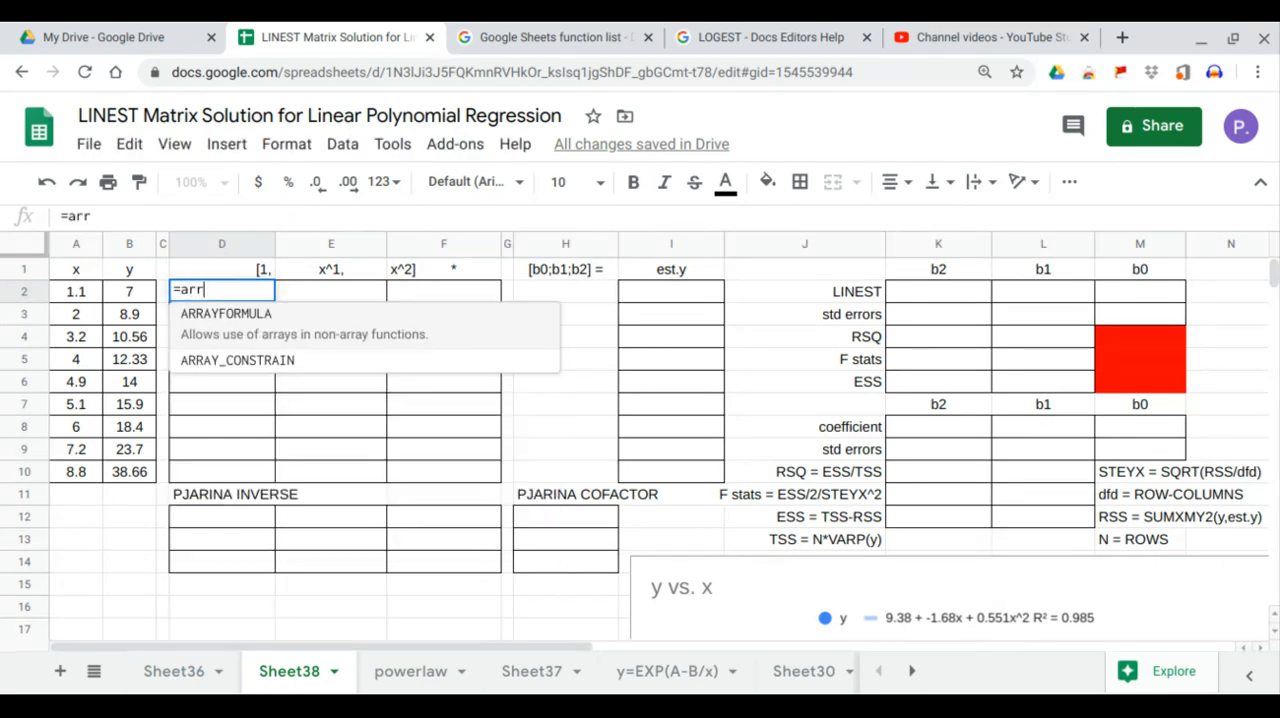
key("Tab")
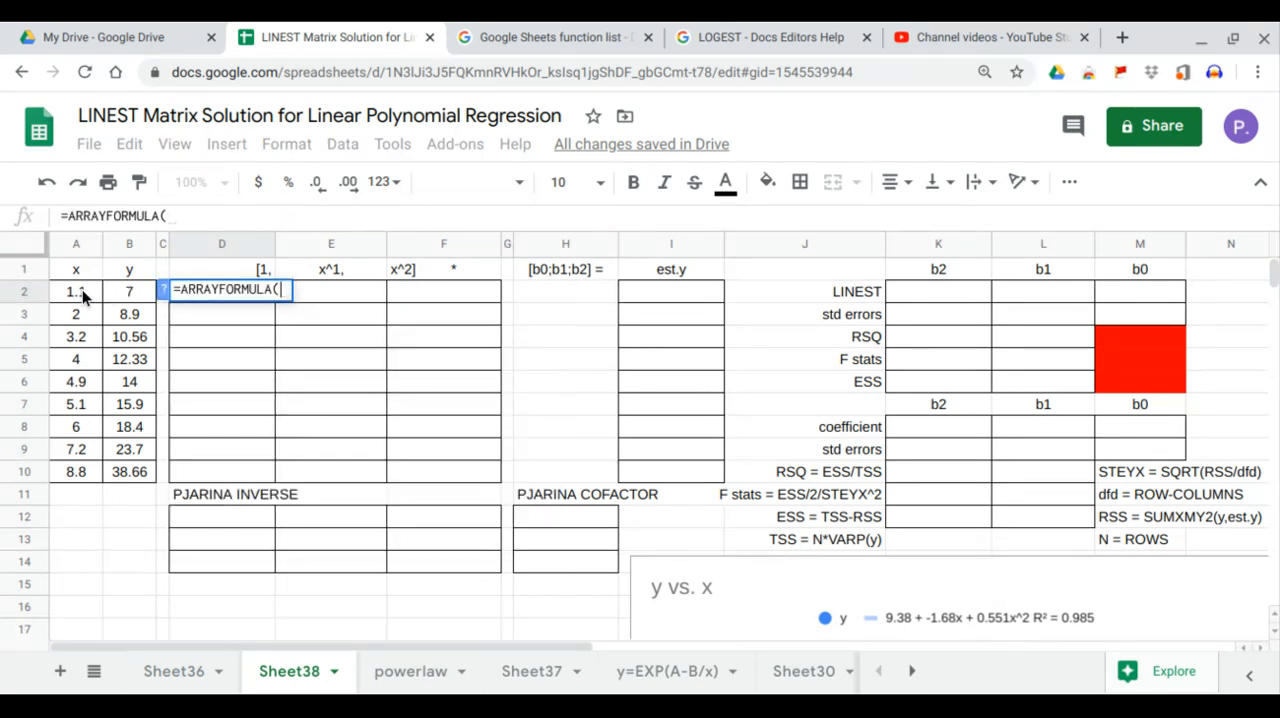
left_click_drag(82, 289, 95, 466)
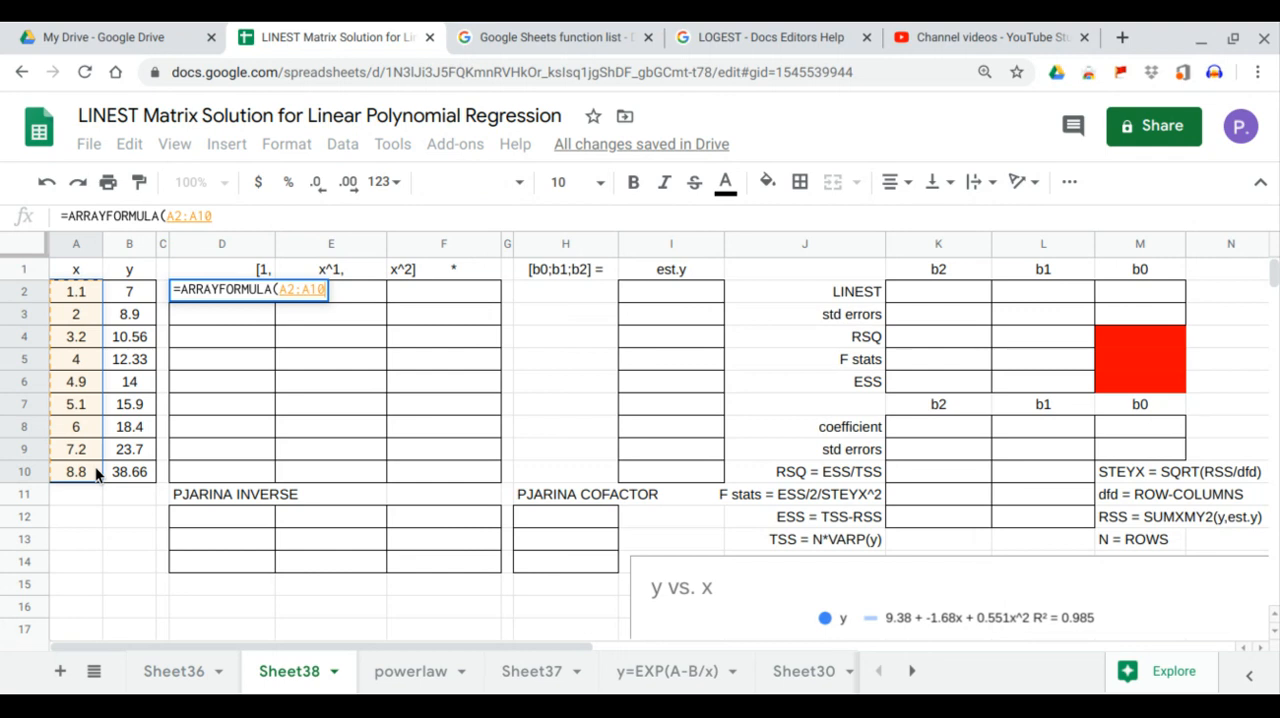
type("^1")
key("Return")
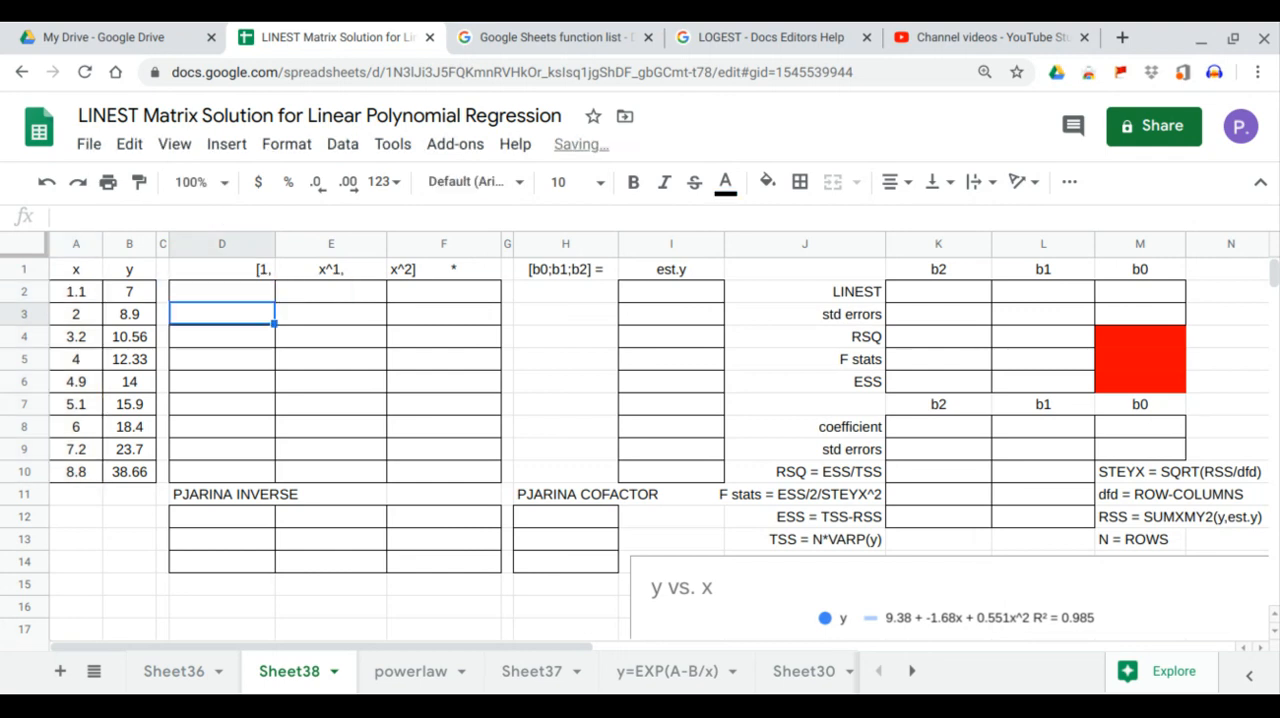
Step: Change the exponent in D2's array formula to 0 so the column holds ones
left_click(250, 290)
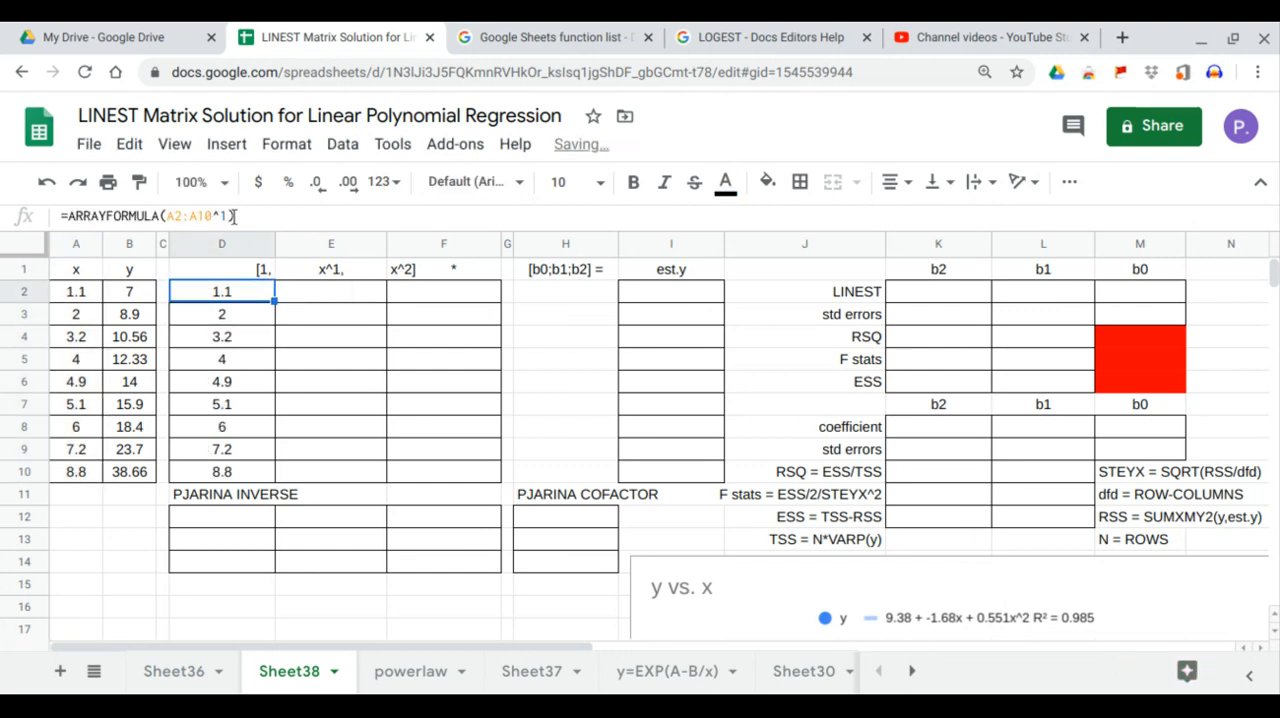
left_click(222, 216)
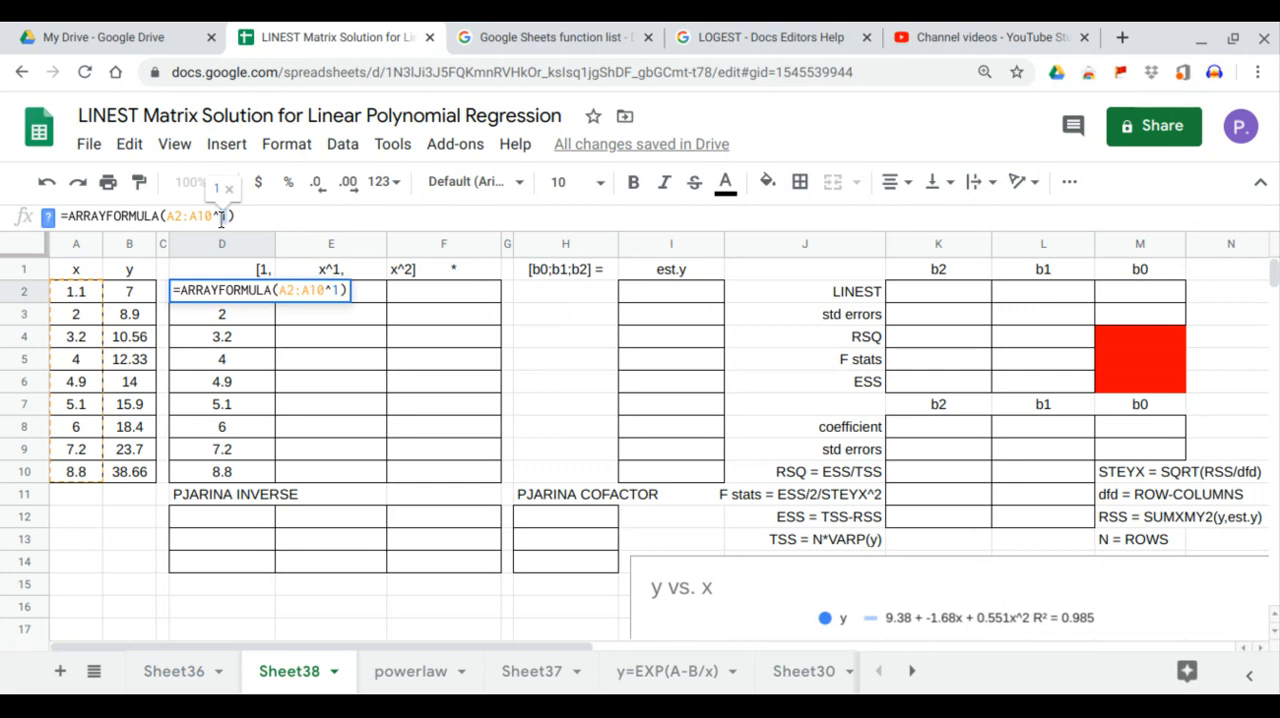
key("BackSpace")
type("0")
key("Return")
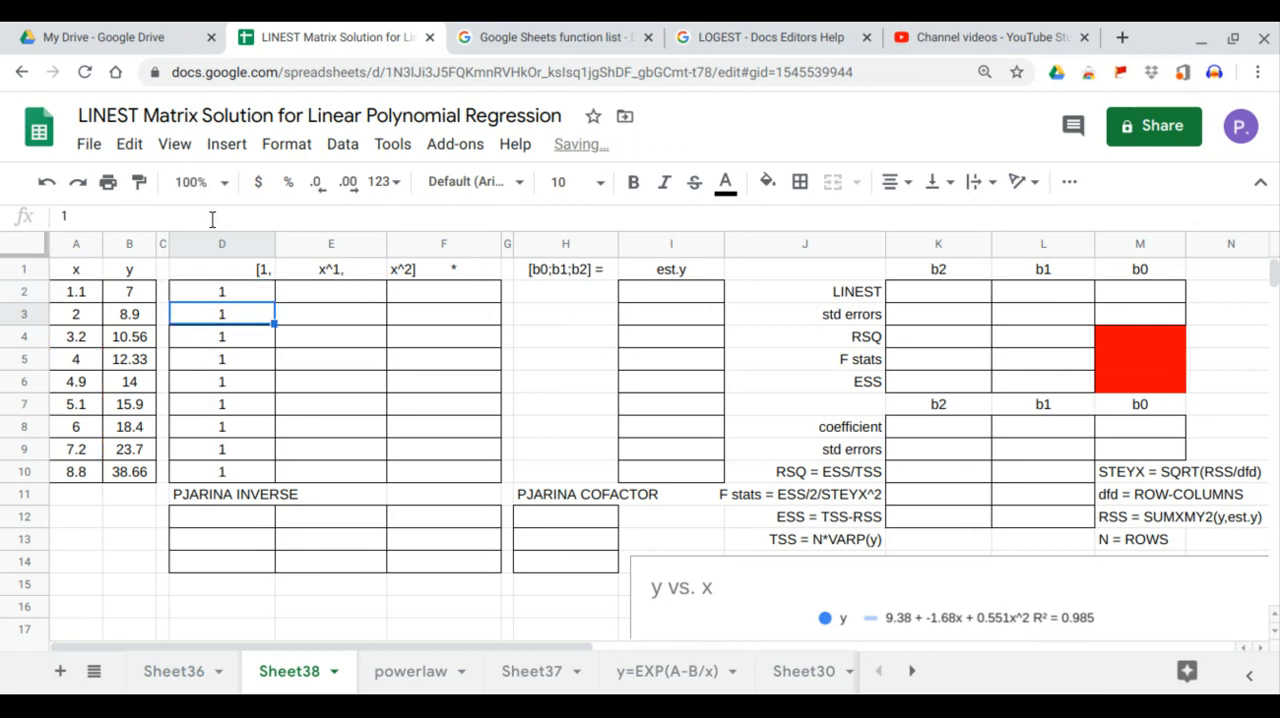
Step: Fill the x^1 column with =ARRAYFORMULA(A2:A10) in E2
left_click(350, 297)
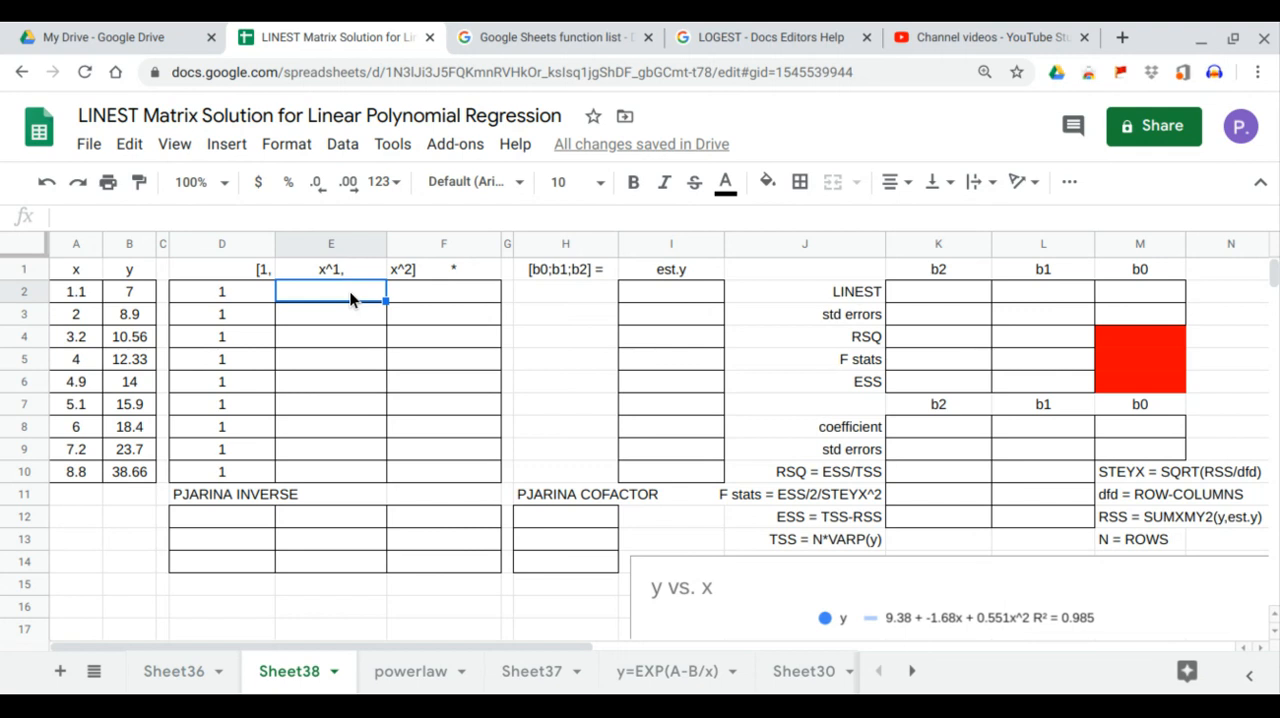
type("=arr")
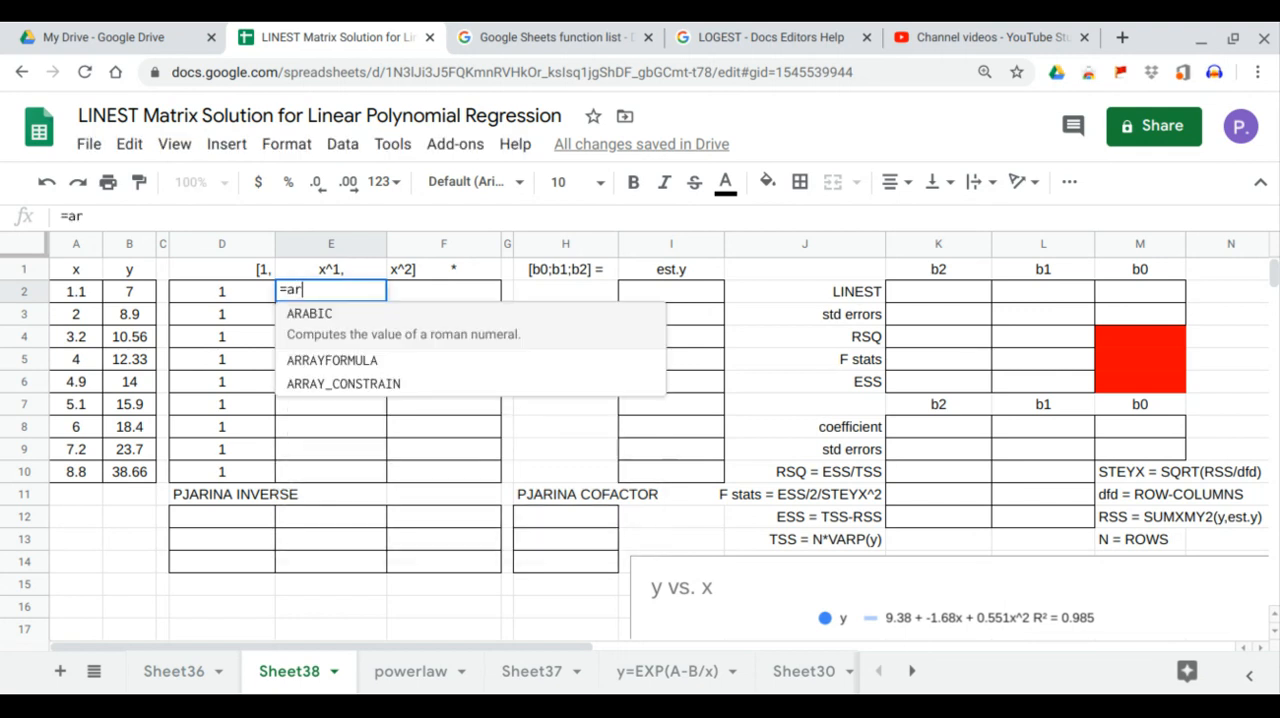
key("Tab")
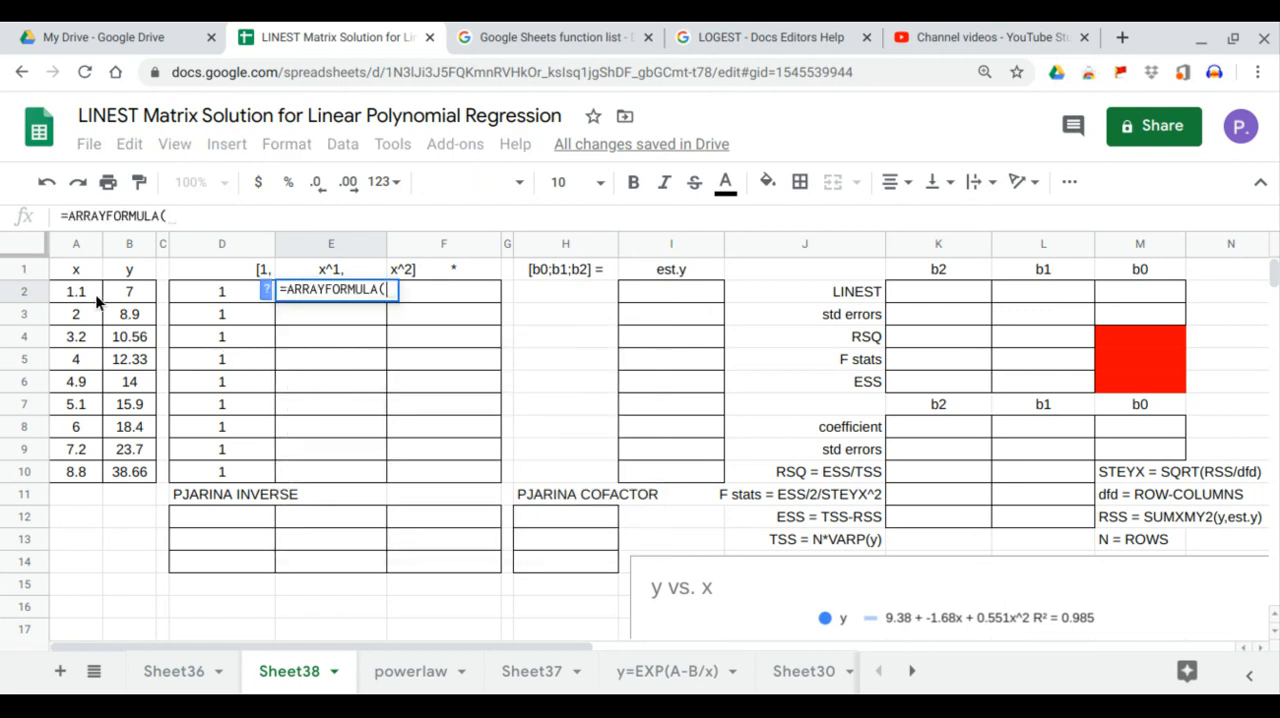
left_click_drag(92, 298, 93, 472)
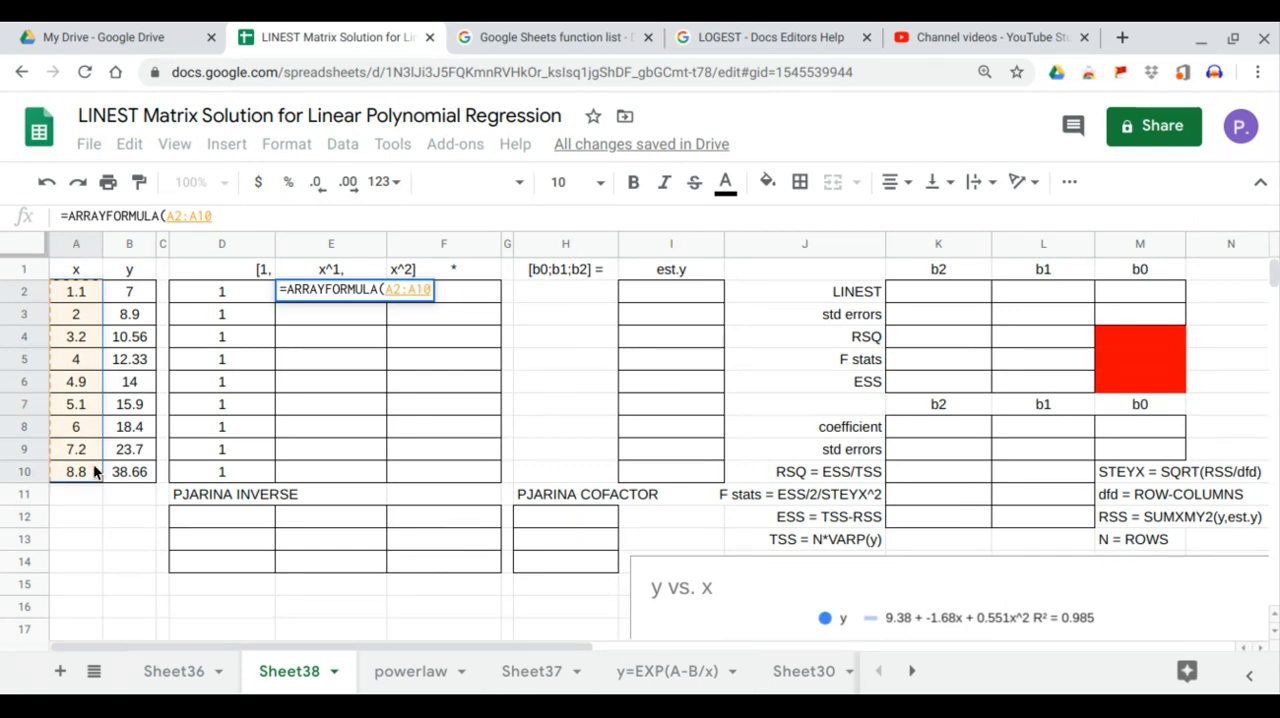
type(")")
key("Return")
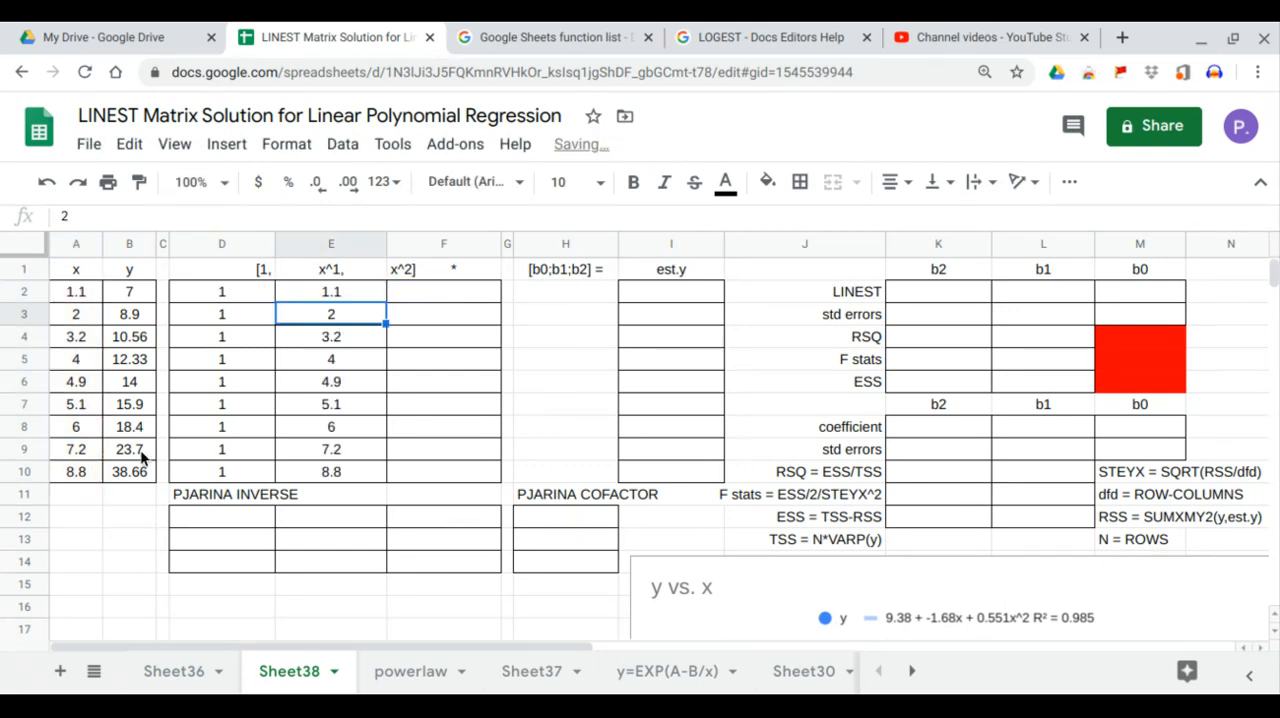
Step: Fill the x^2 column with =ARRAYFORMULA(A2:A10^2) in F2
left_click(426, 296)
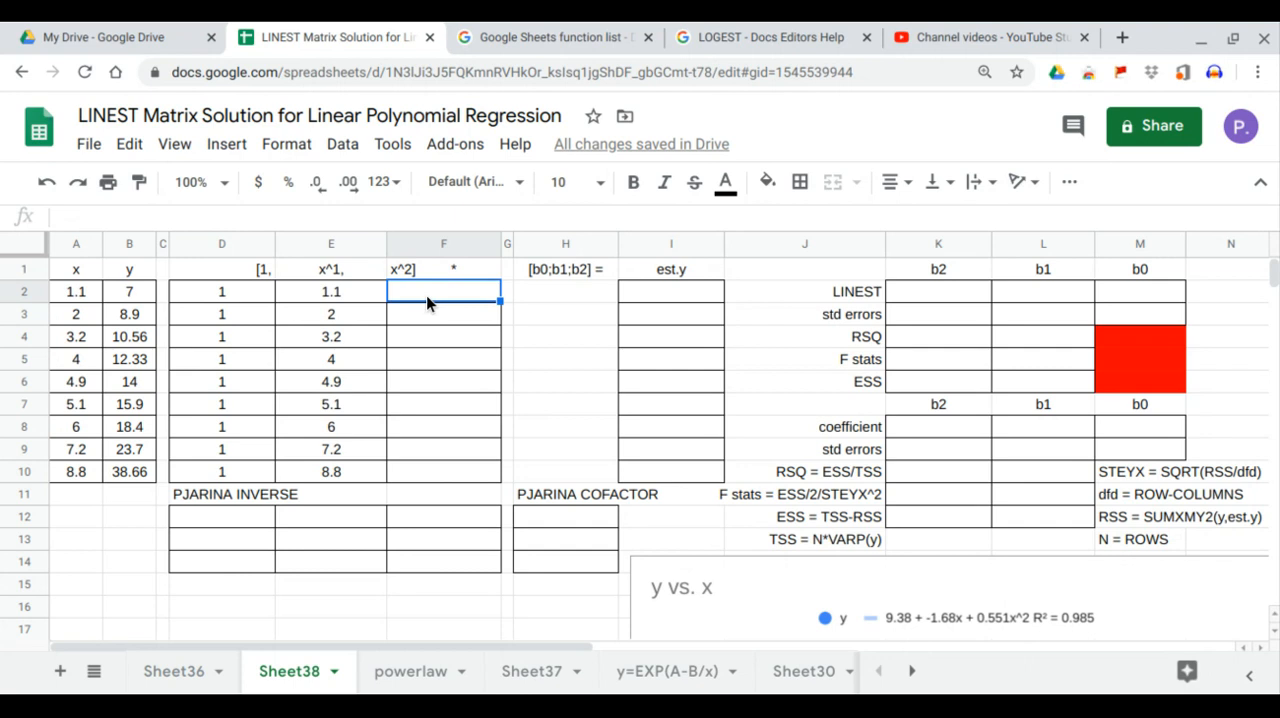
type("=ARRAYFORMULA(")
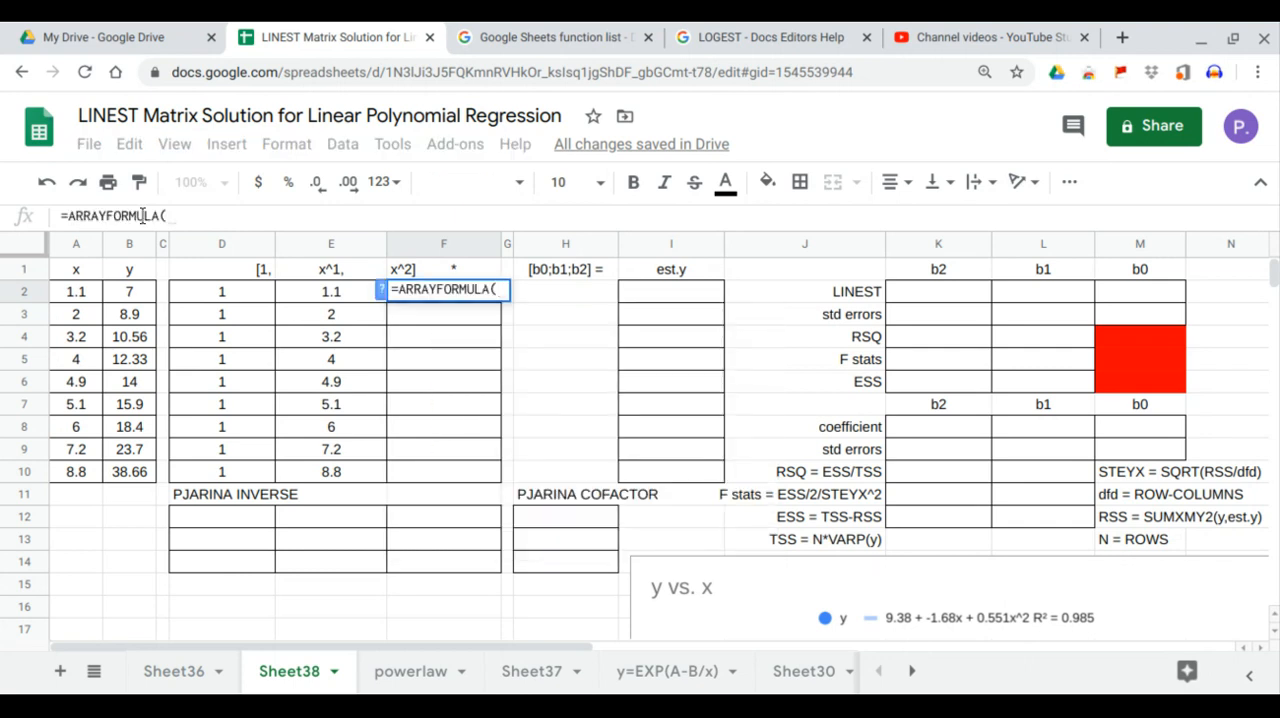
left_click_drag(77, 290, 82, 481)
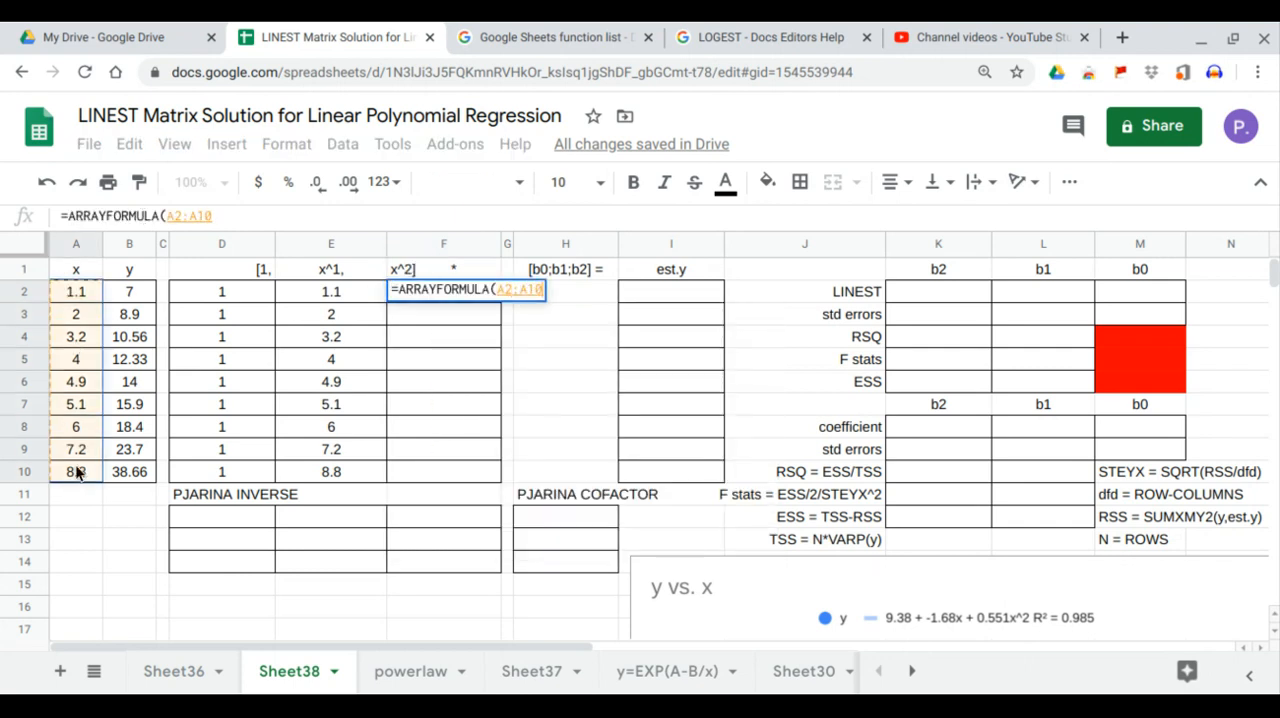
type("^2")
key("Return")
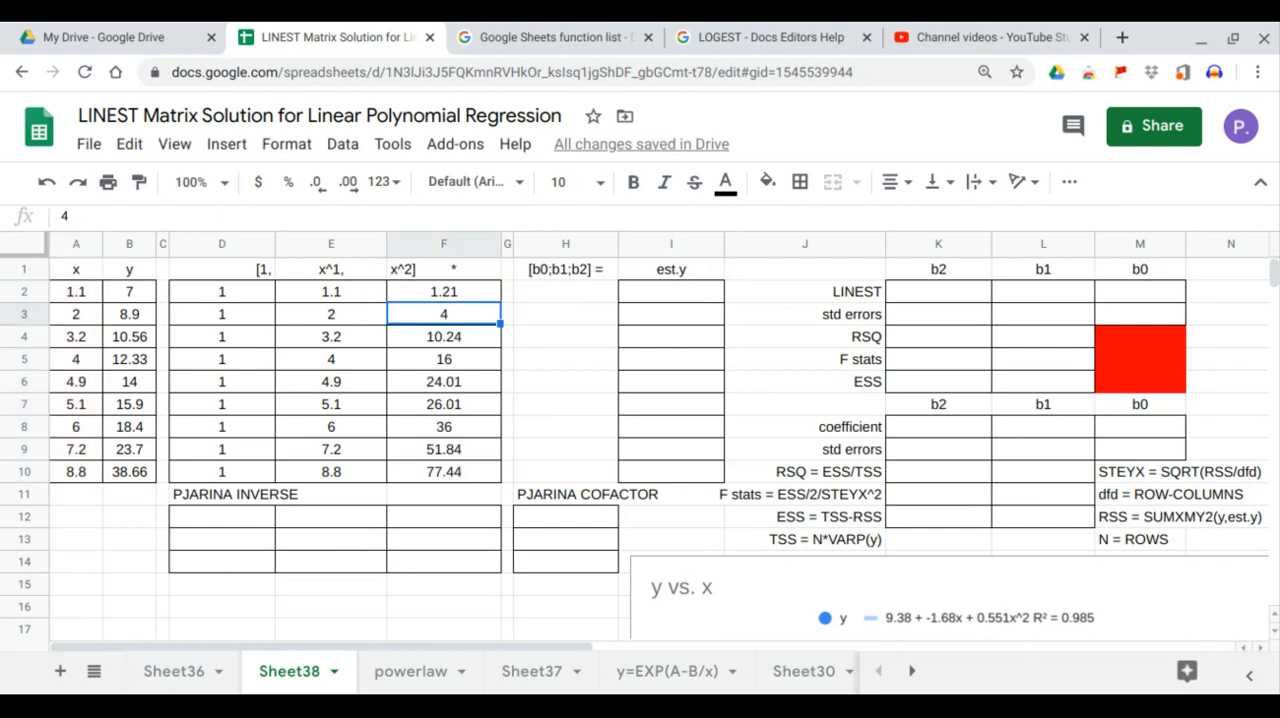
Step: Calculate the regression coefficients and statistics with =LINEST(B2:B10,E2:F10,1,1) in K2
left_click(942, 294)
type("=")
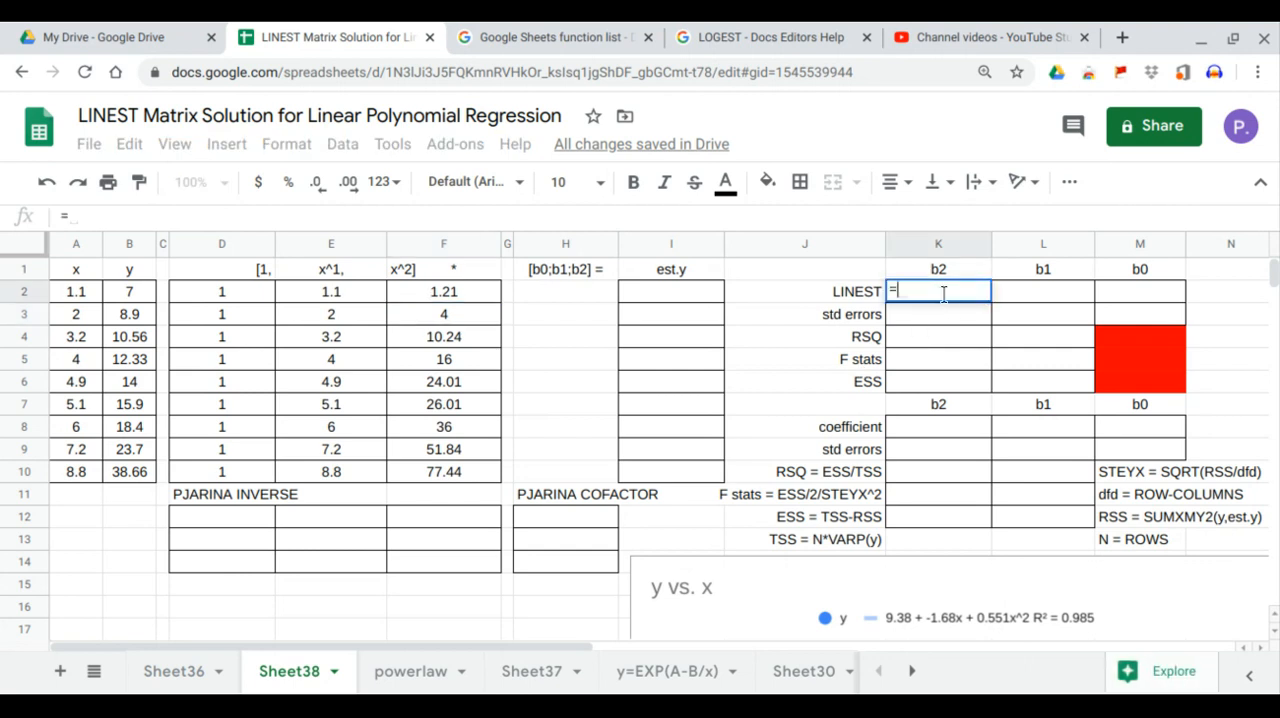
type("LINEST(")
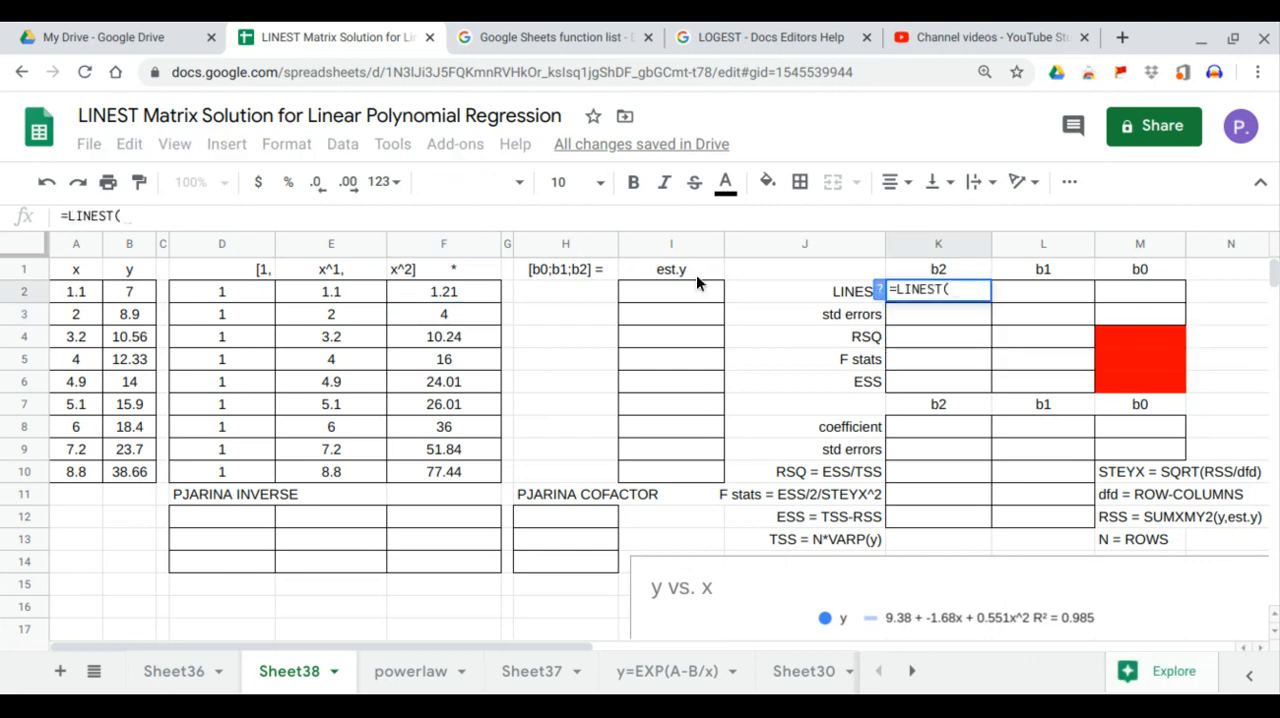
left_click_drag(145, 291, 155, 469)
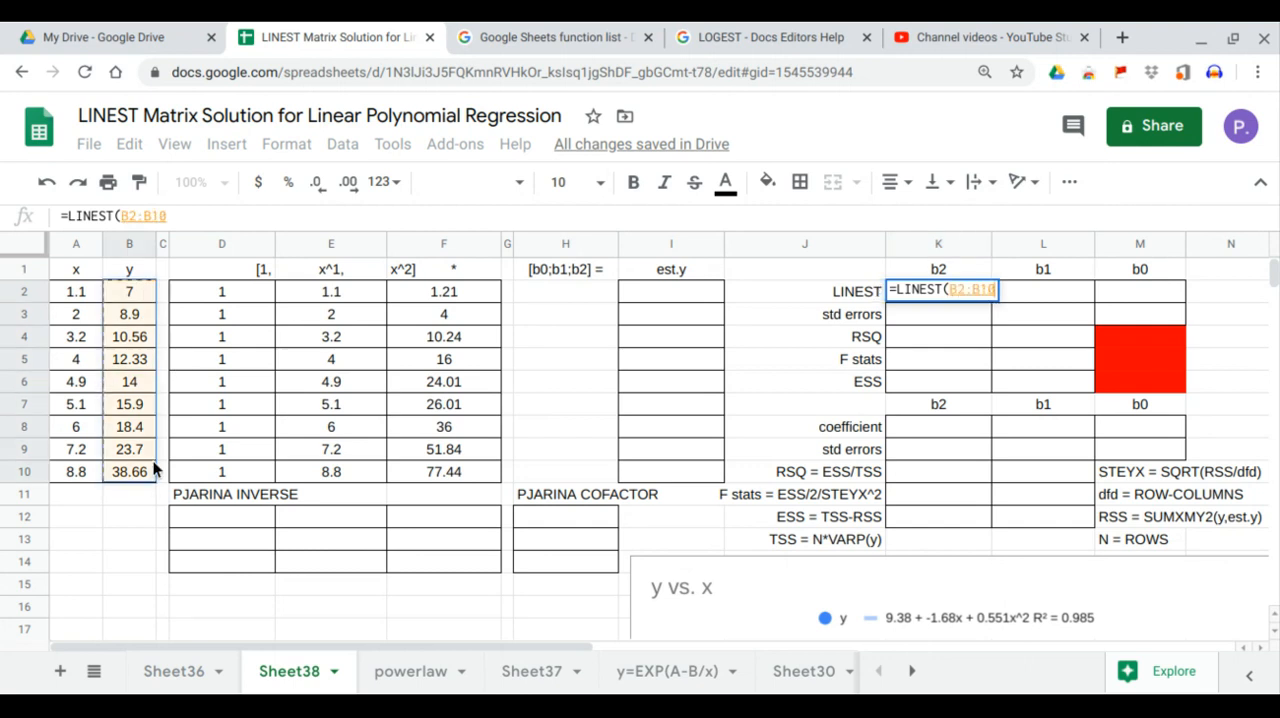
type(",")
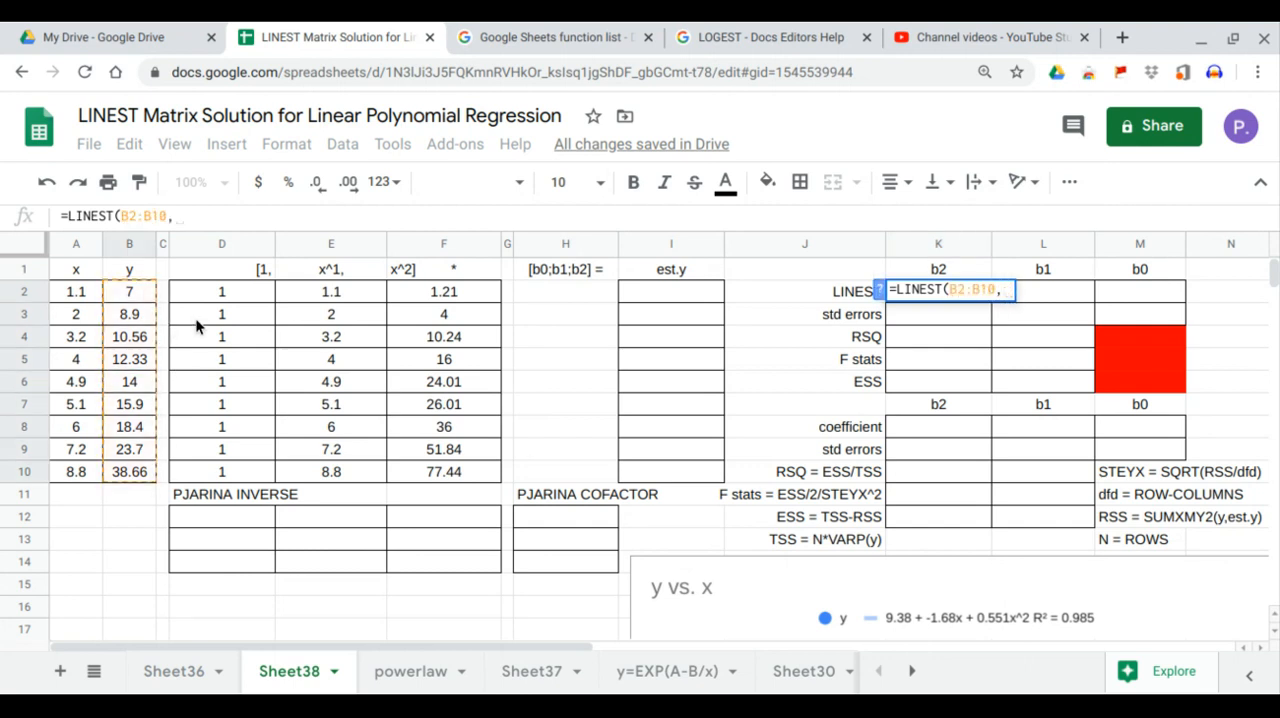
left_click_drag(349, 294, 444, 472)
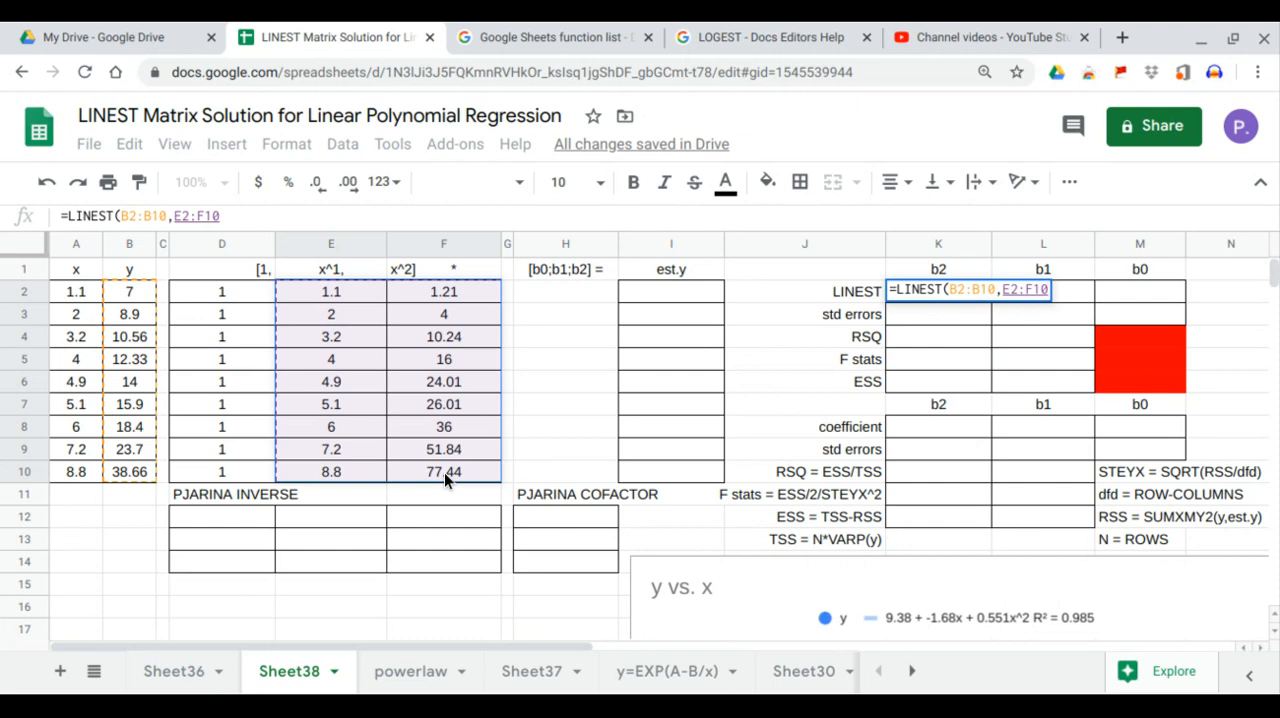
type(",1,1")
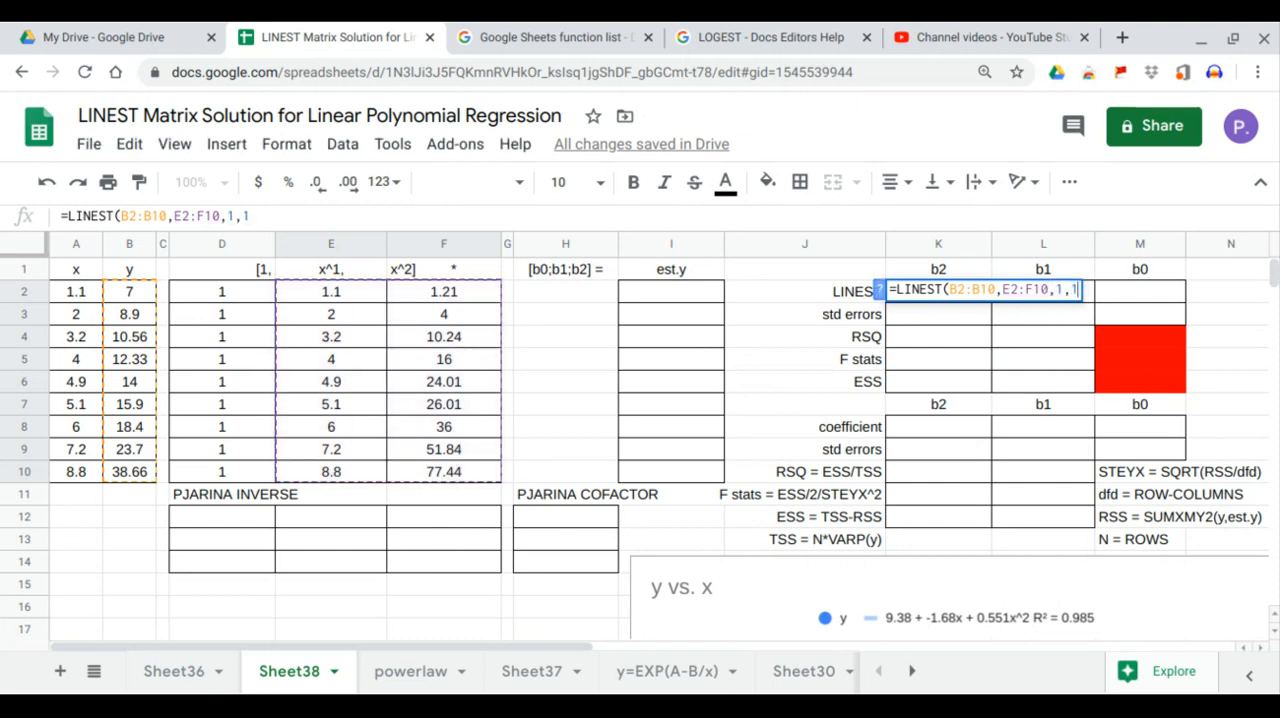
key("Return")
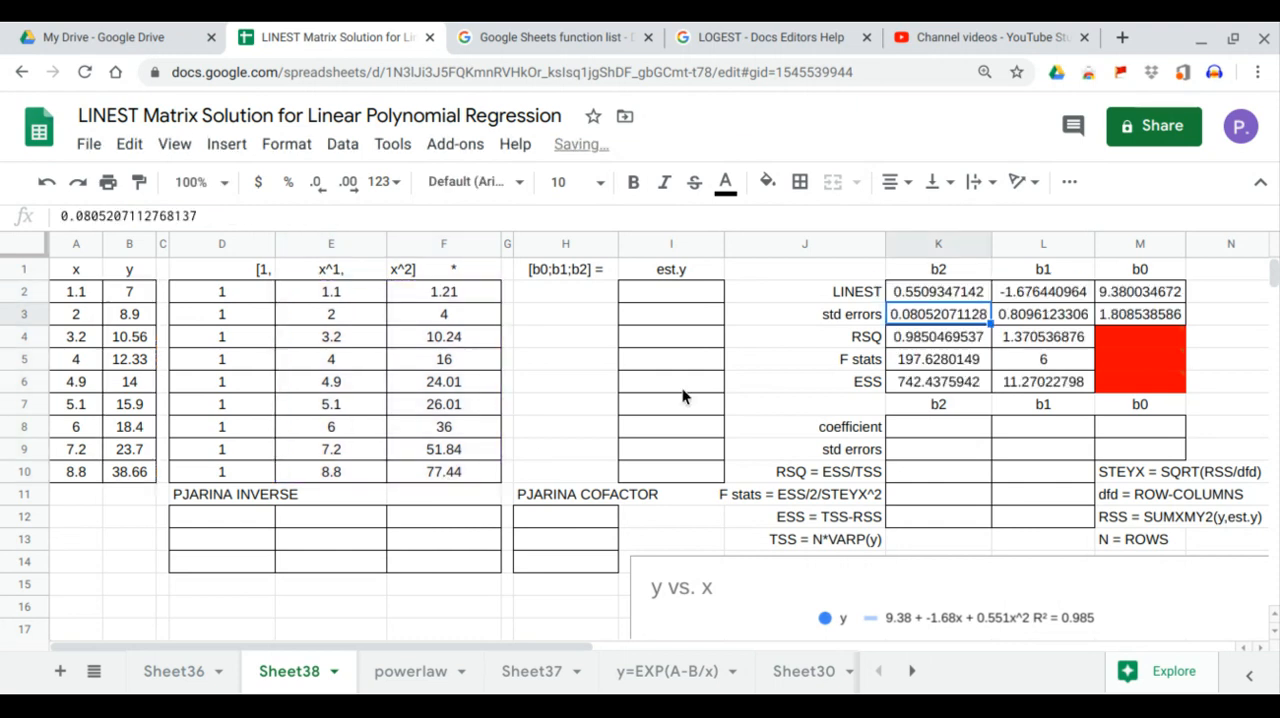
Step: Compare the LINEST coefficients b0, b1 and b2 with the chart's trendline equation and review the rest of the LINEST output block
left_click(1125, 293)
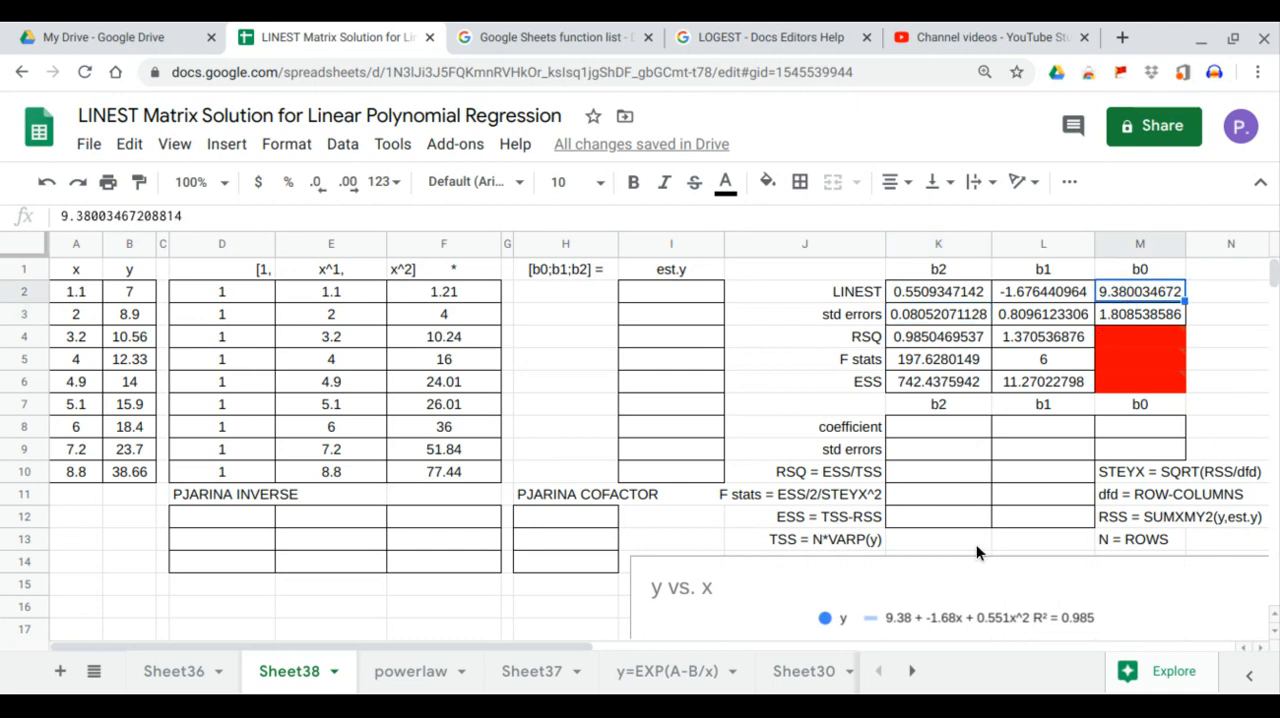
left_click(1049, 299)
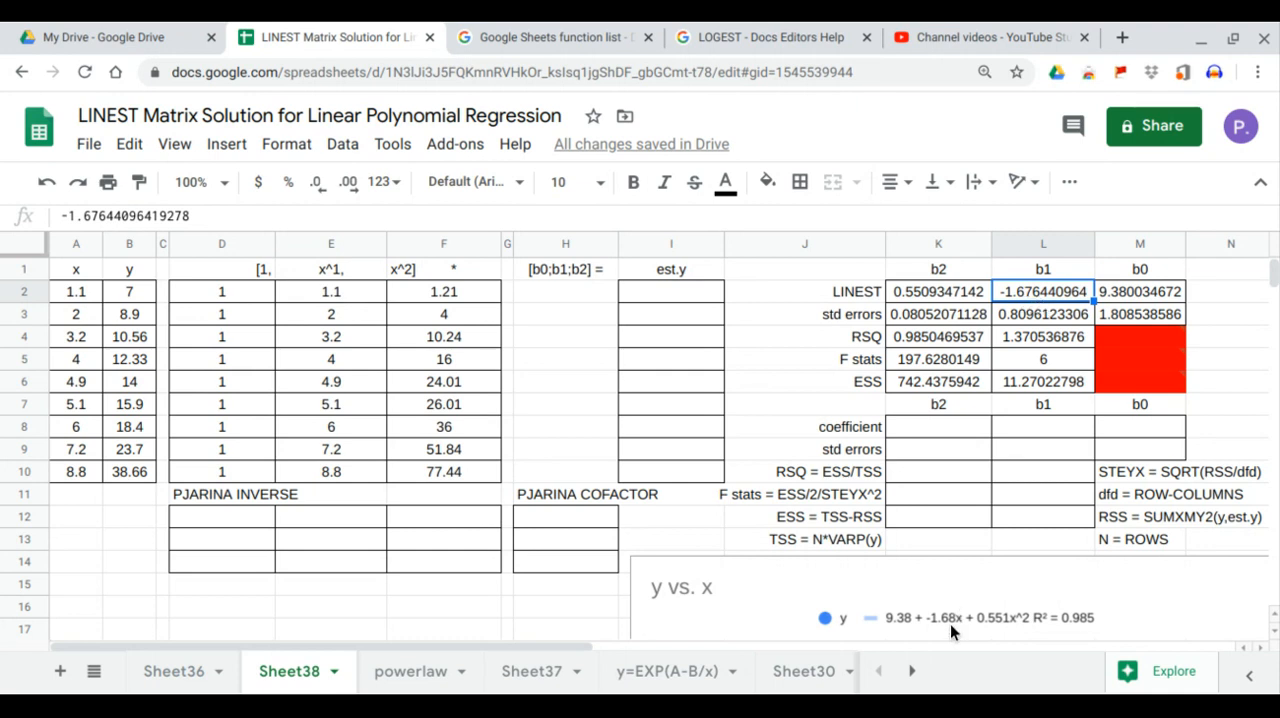
left_click(960, 294)
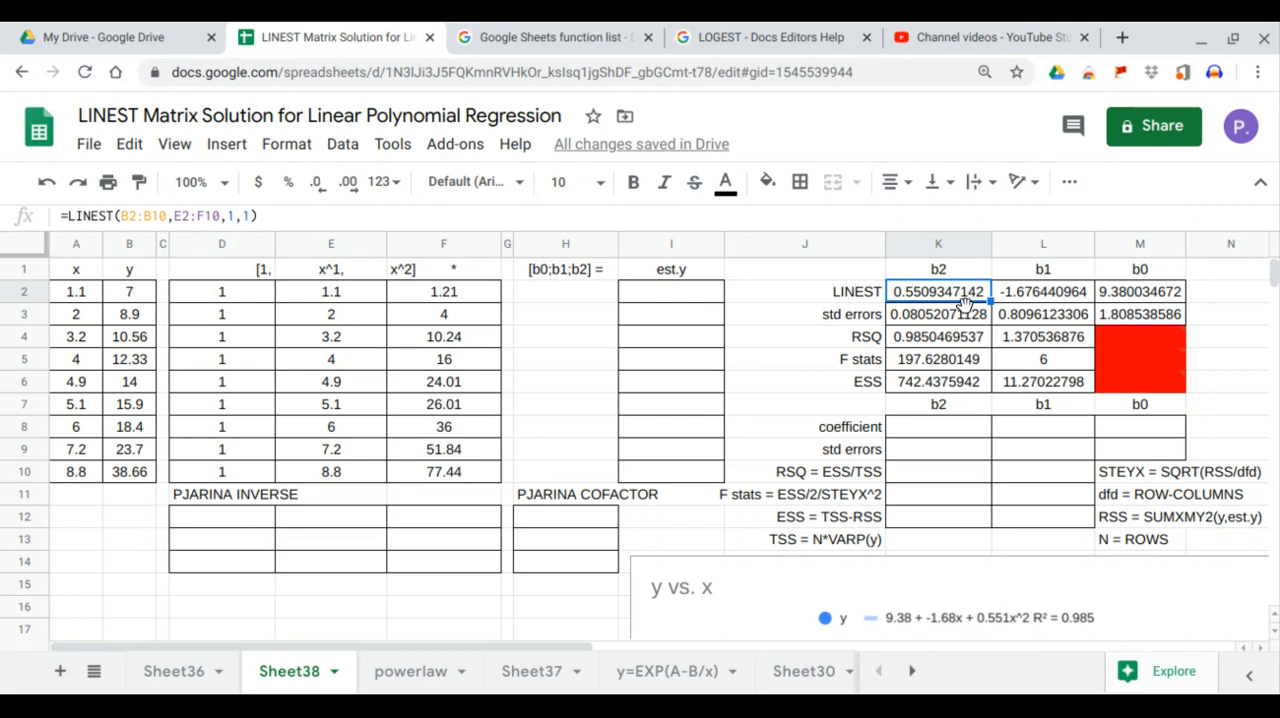
left_click_drag(962, 288, 1028, 380)
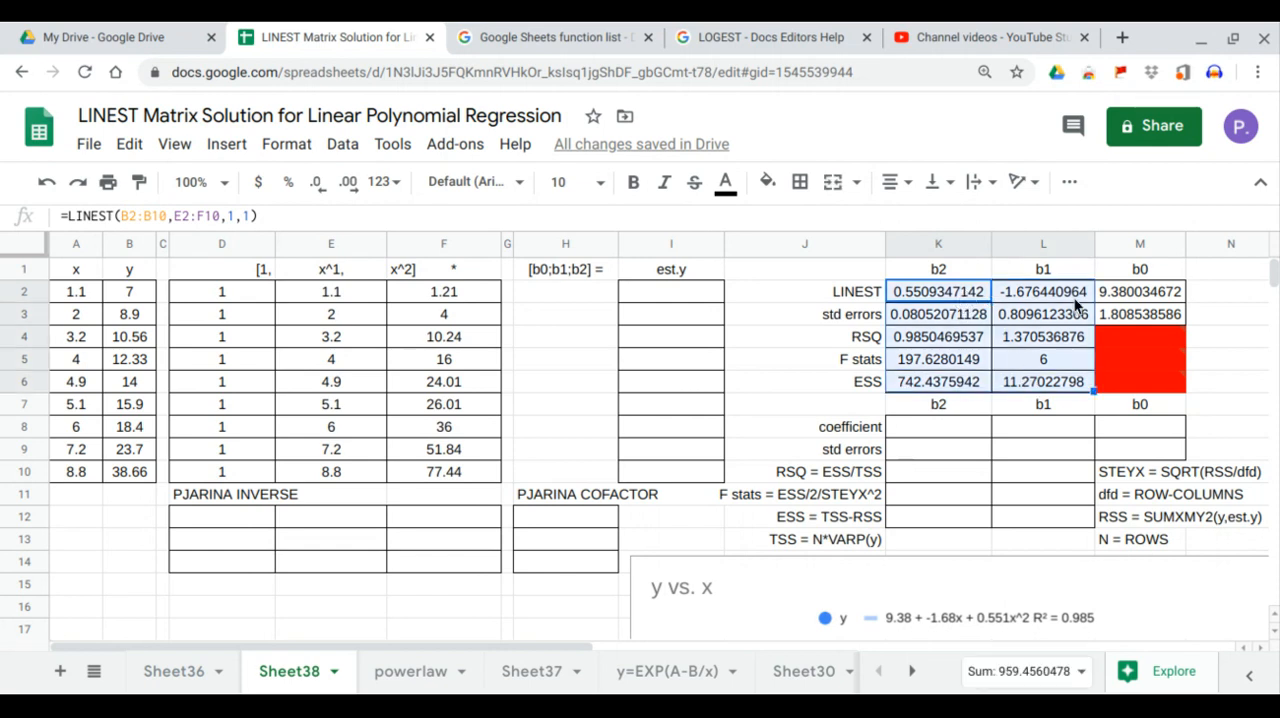
left_click(1110, 291)
left_click(1111, 314)
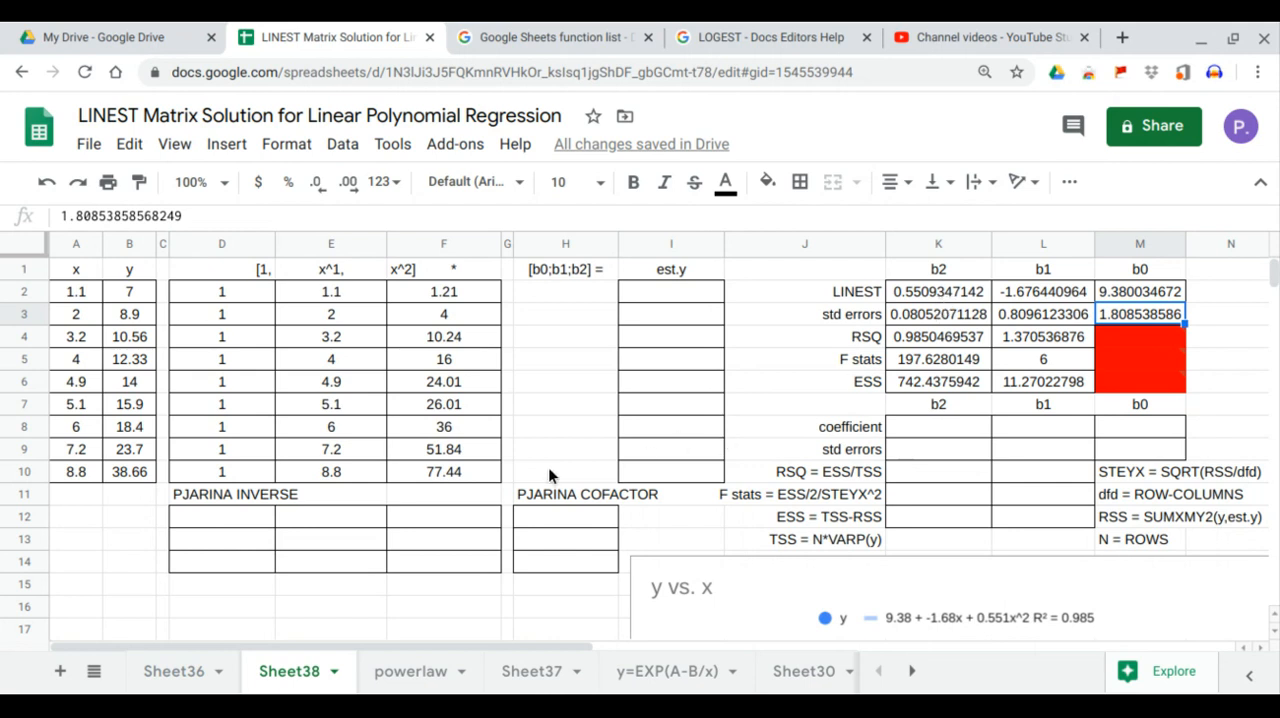
Step: Fill the PJARINA INVERSE block with =MINVERSE(MMULT(TRANSPOSE(D2:F10),D2:F10)) in D12
left_click(251, 518)
type("=")
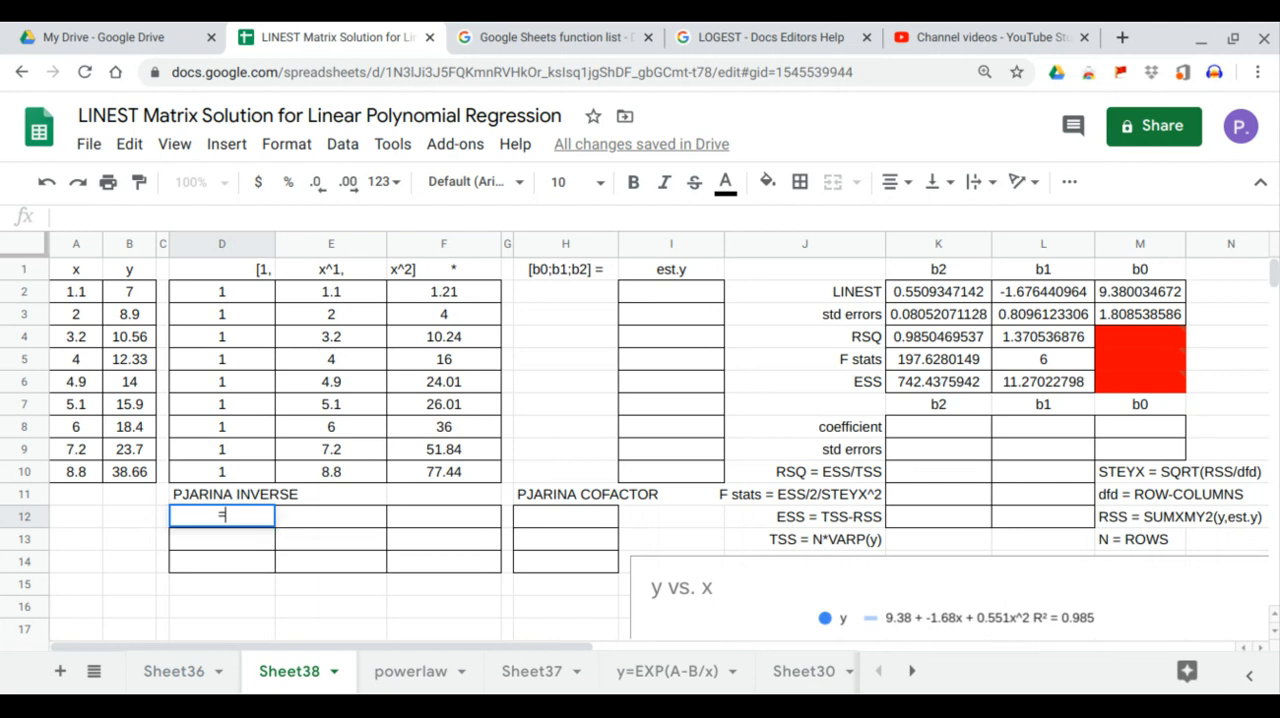
type("MINVERSE(")
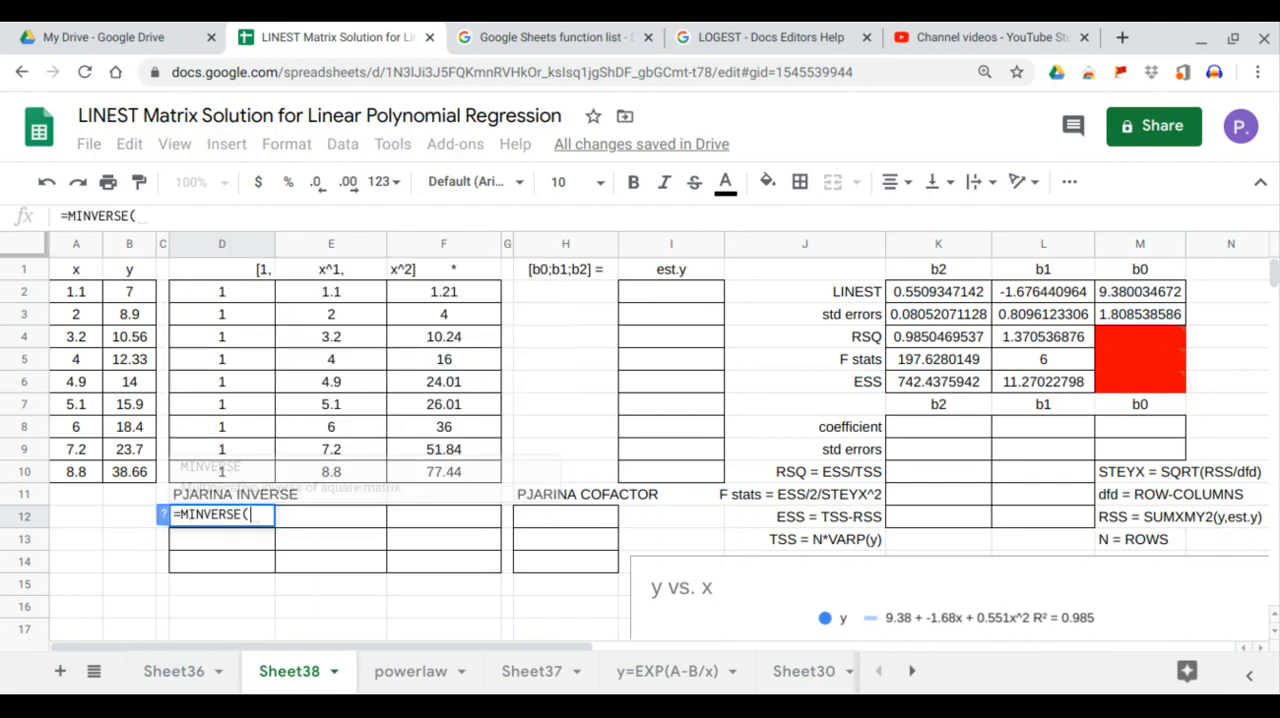
key("BackSpace")
key("BackSpace")
key("BackSpace")
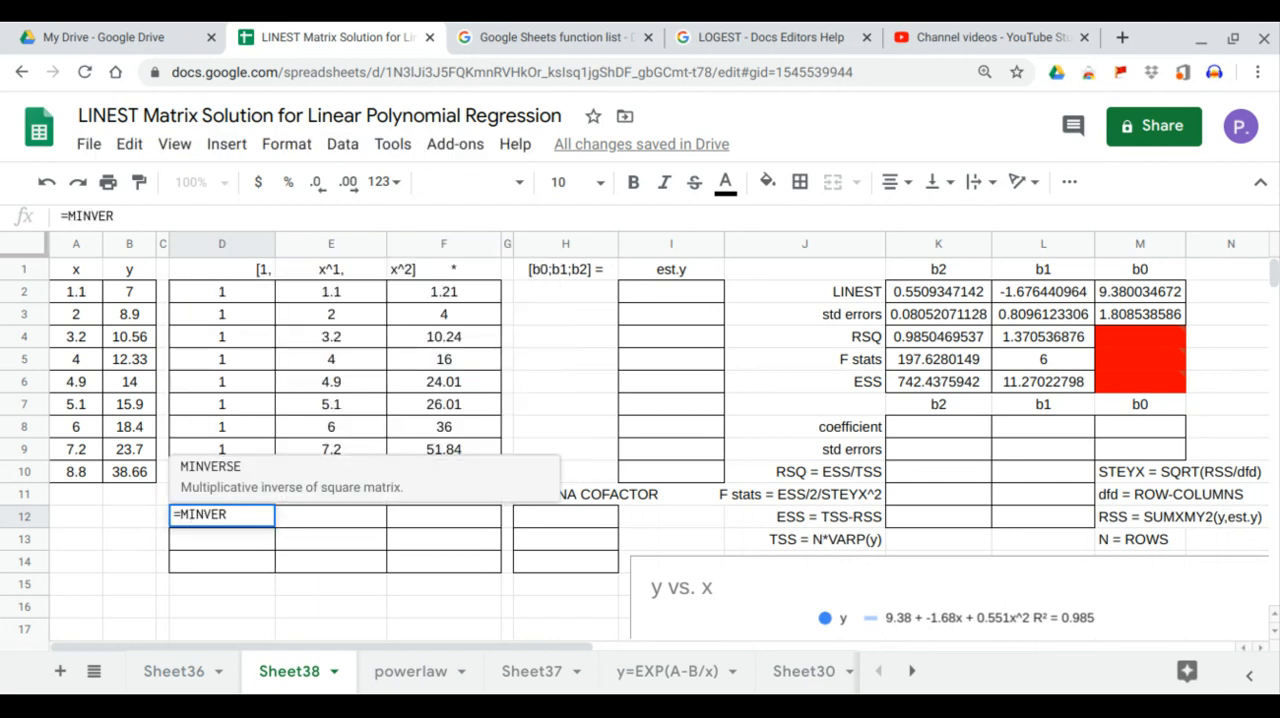
key("Tab")
type("mm")
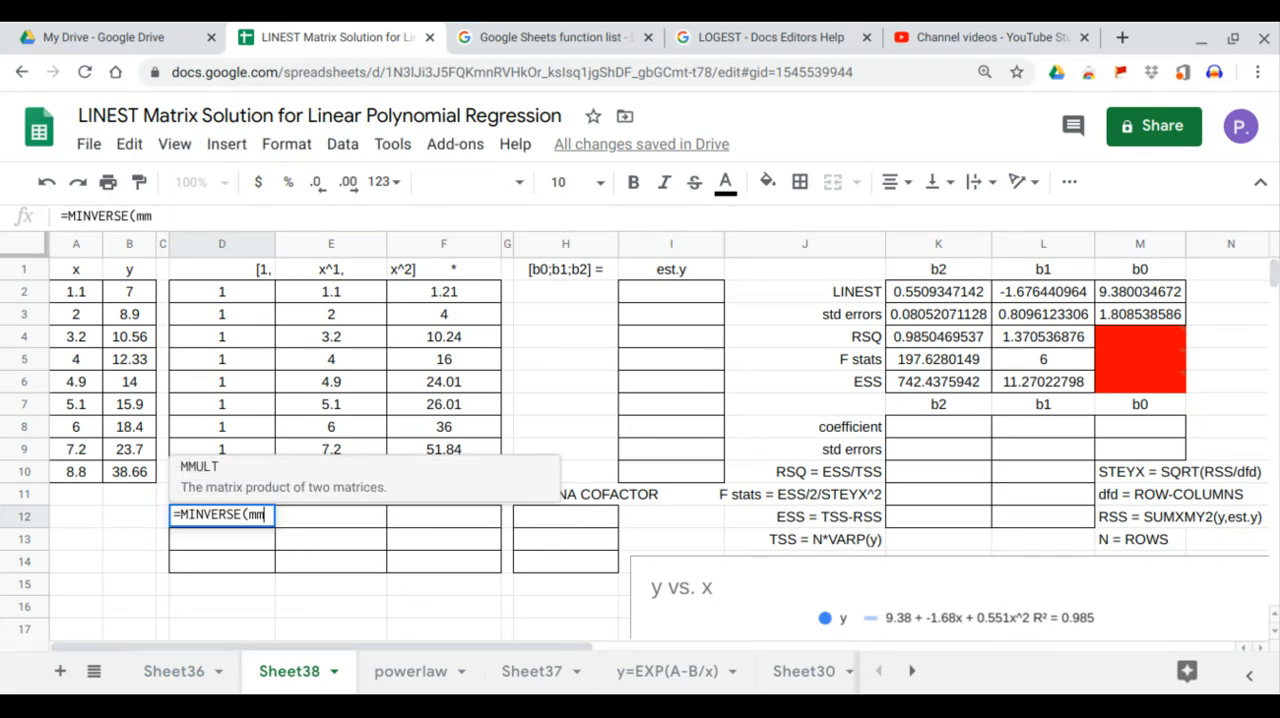
key("Tab")
type("tr")
key("Tab")
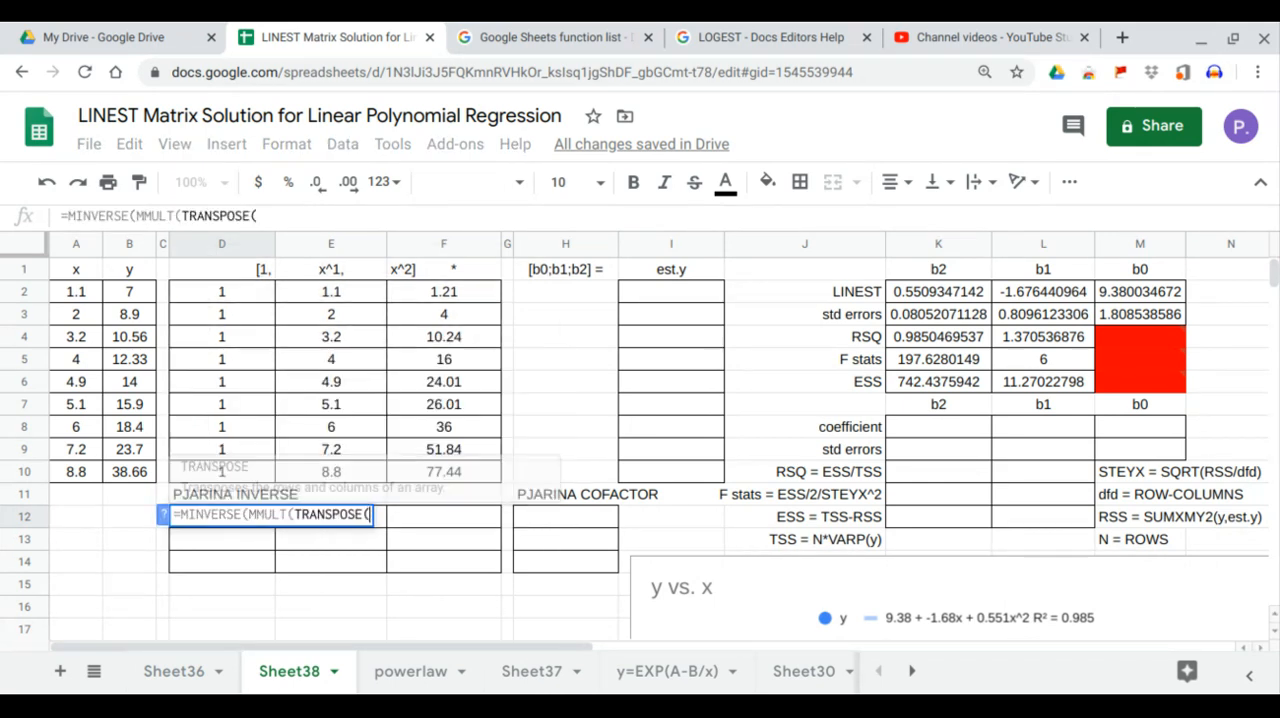
left_click_drag(219, 286, 418, 481)
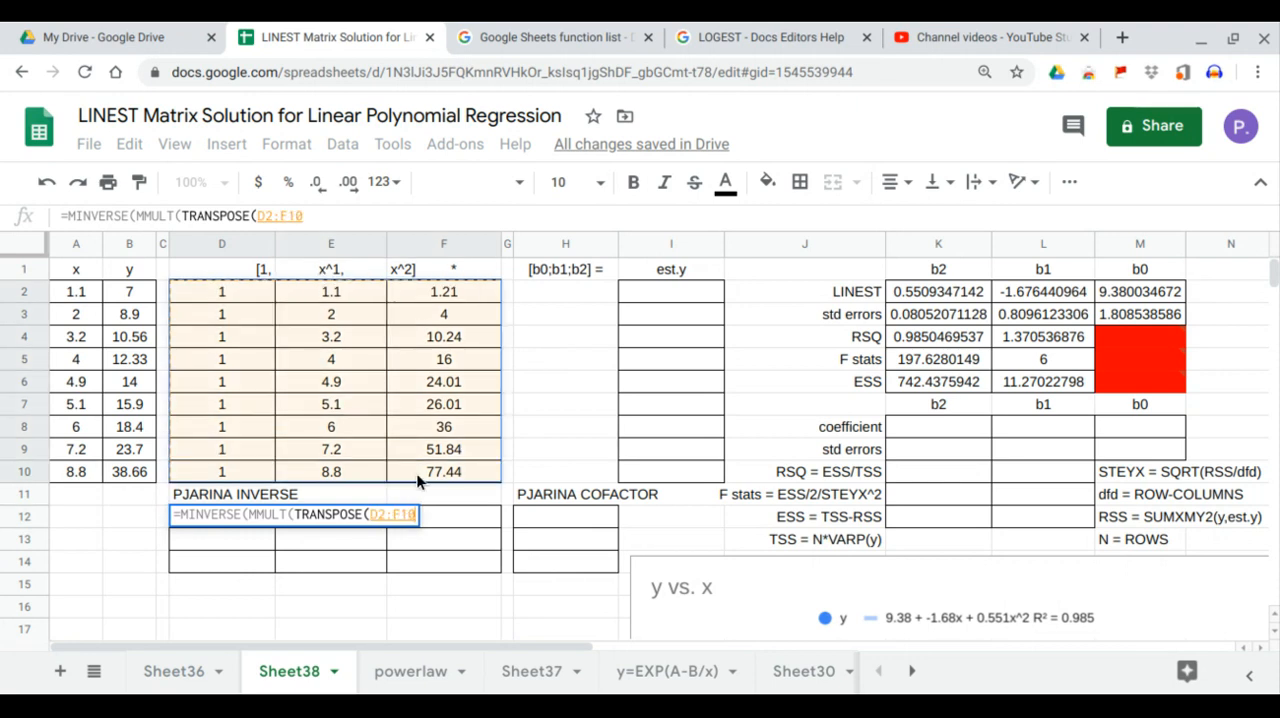
type("),")
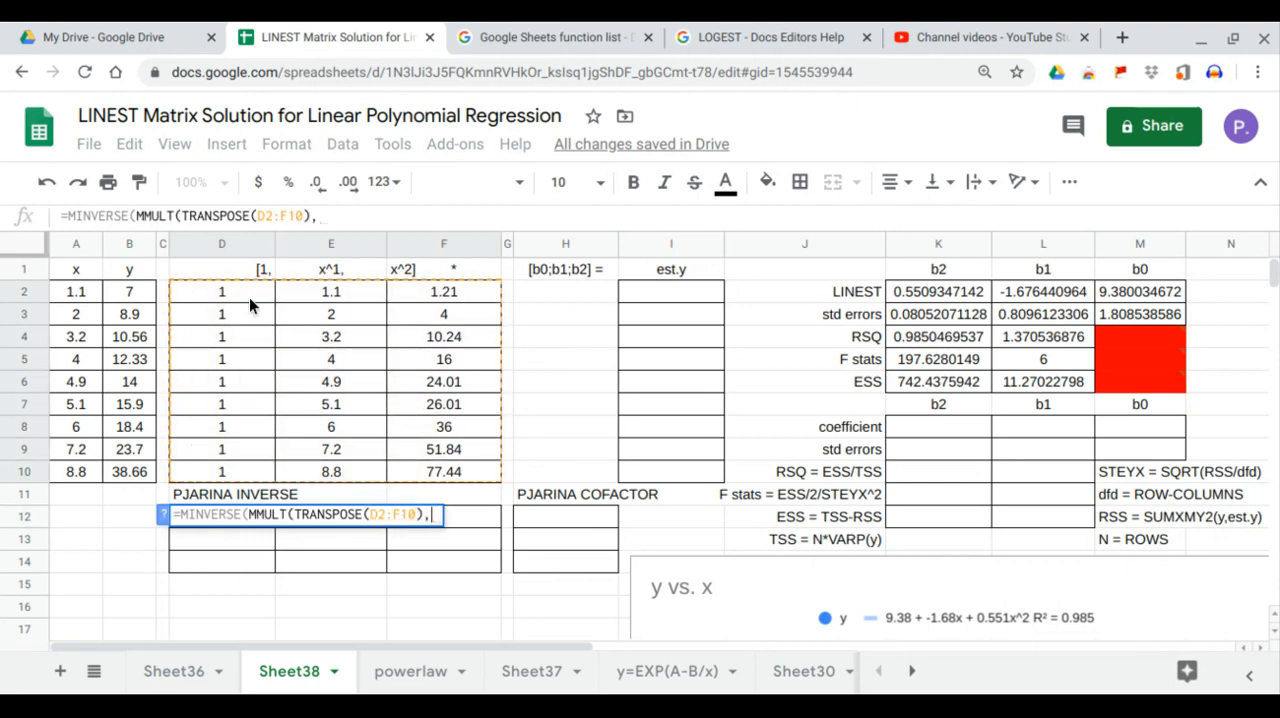
left_click_drag(249, 297, 448, 480)
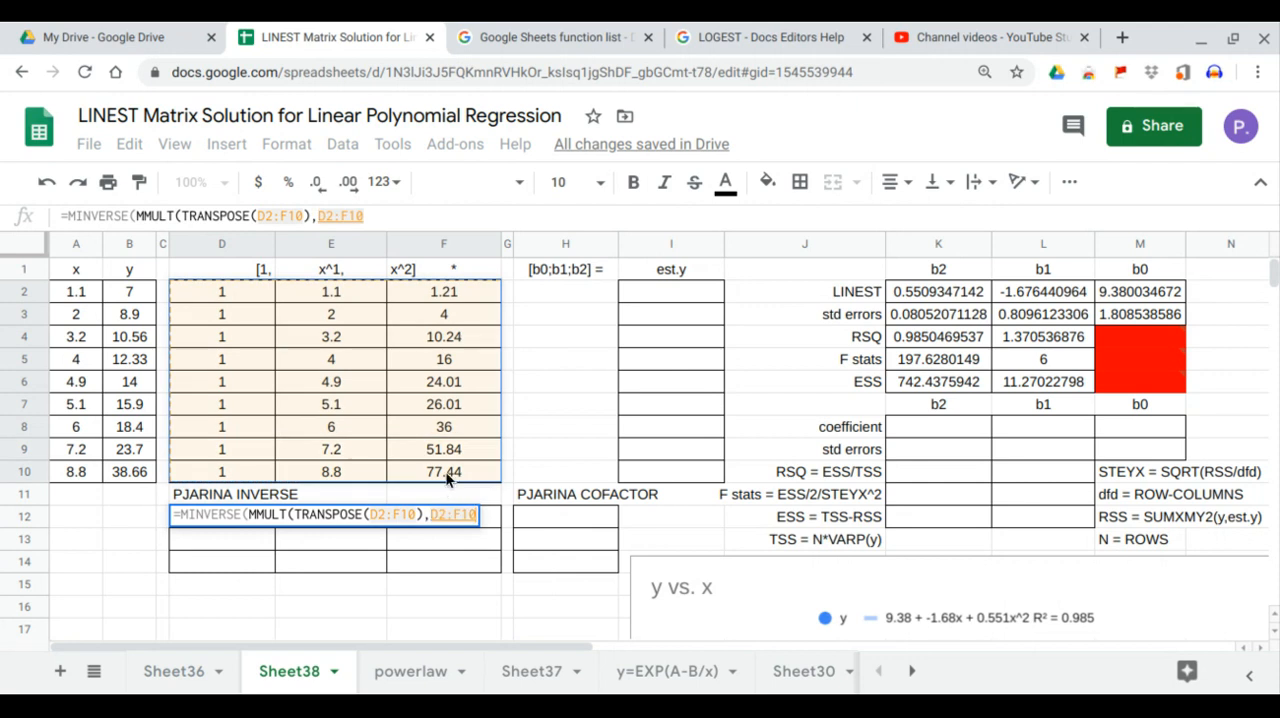
key("Return")
Step: Fill the PJARINA COFACTOR column with =MMULT(TRANSPOSE(D2:F10),B2:B10) in H12
left_click(562, 524)
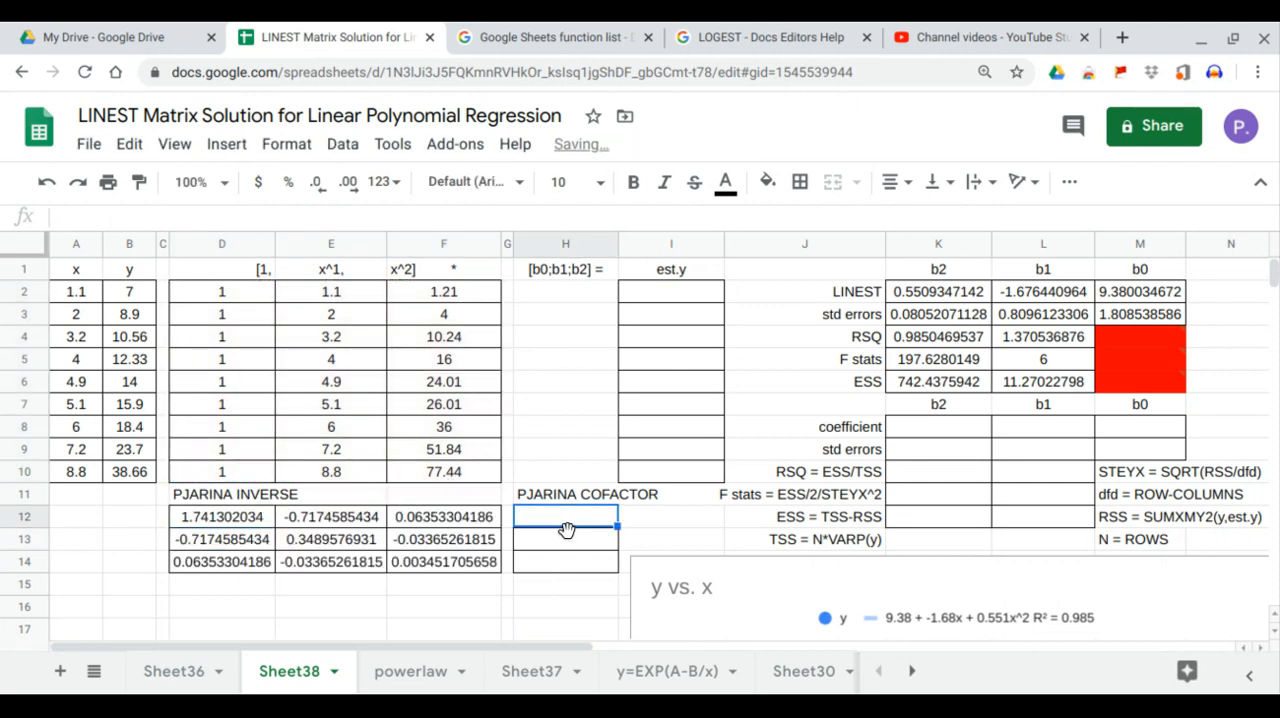
type("=MMULT(TRANSPOSE(")
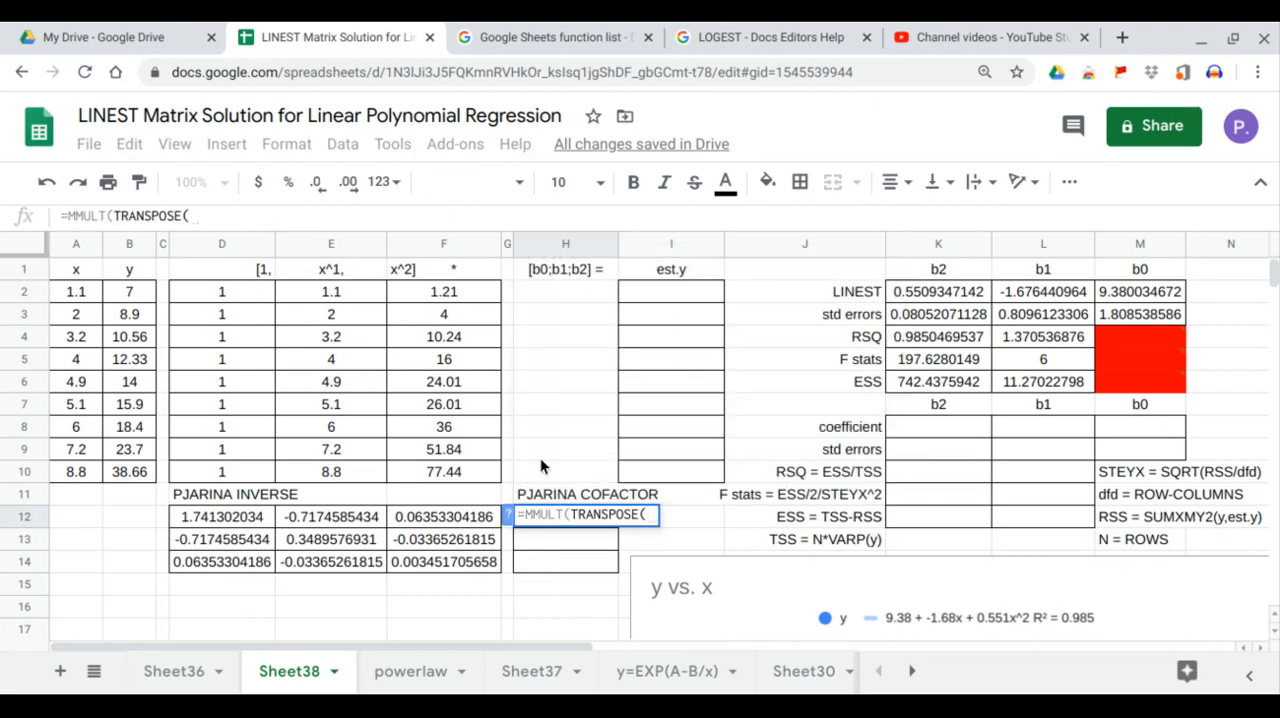
left_click_drag(247, 291, 418, 471)
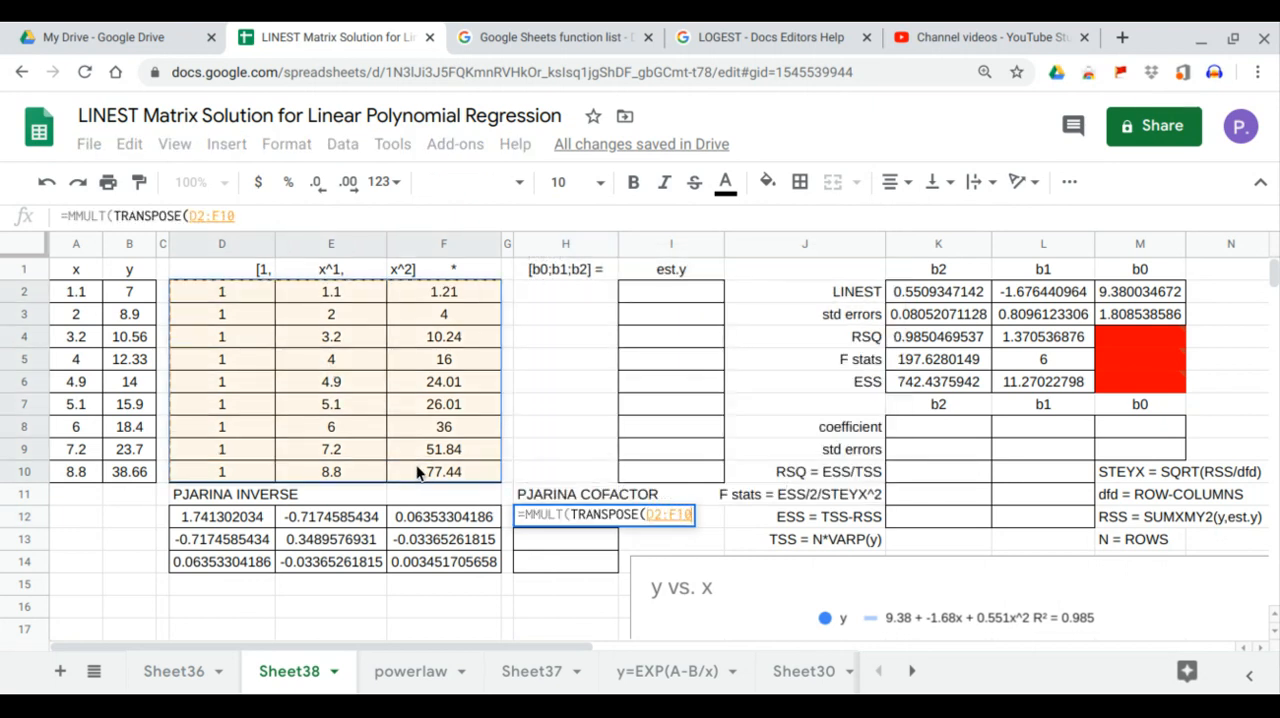
type("),")
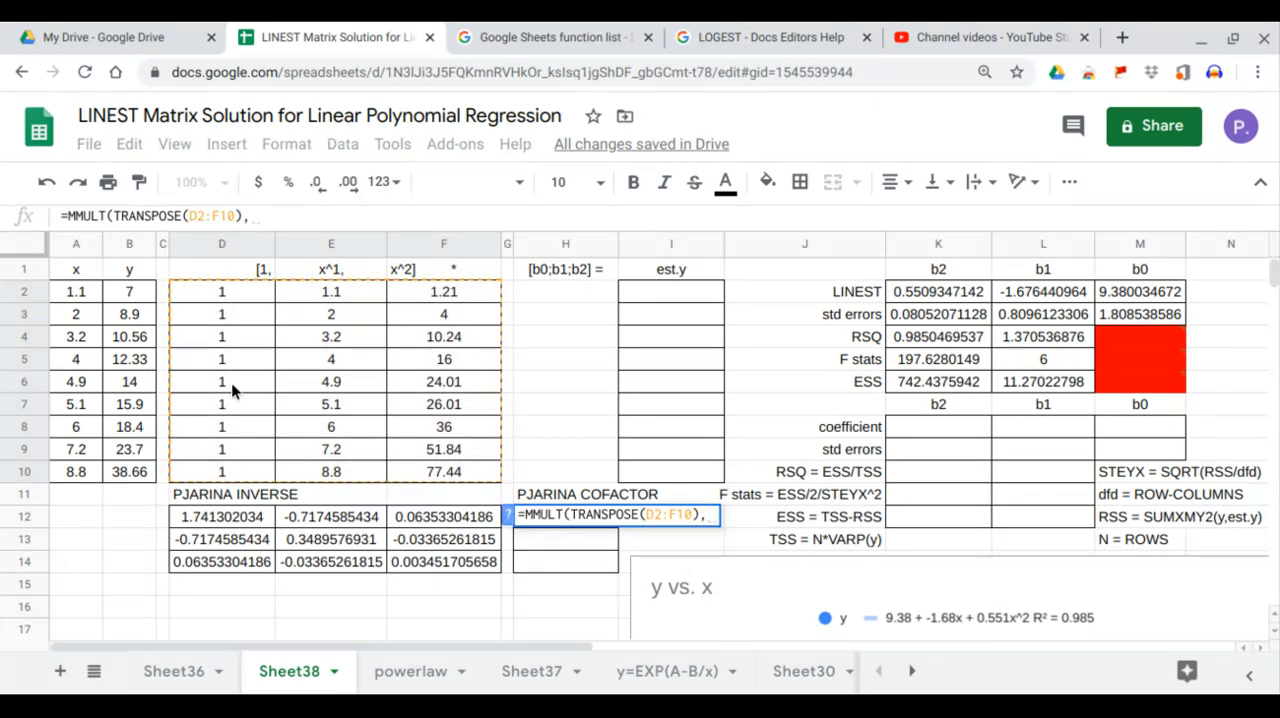
left_click_drag(125, 290, 147, 472)
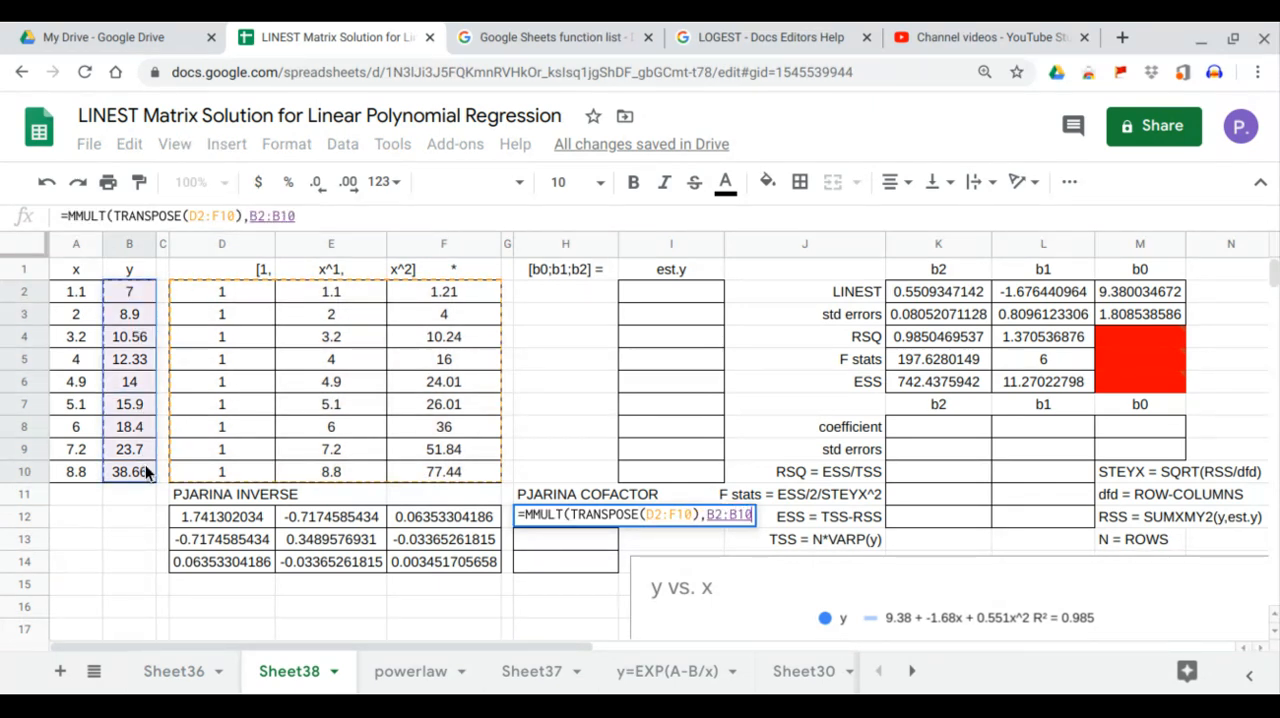
key("Return")
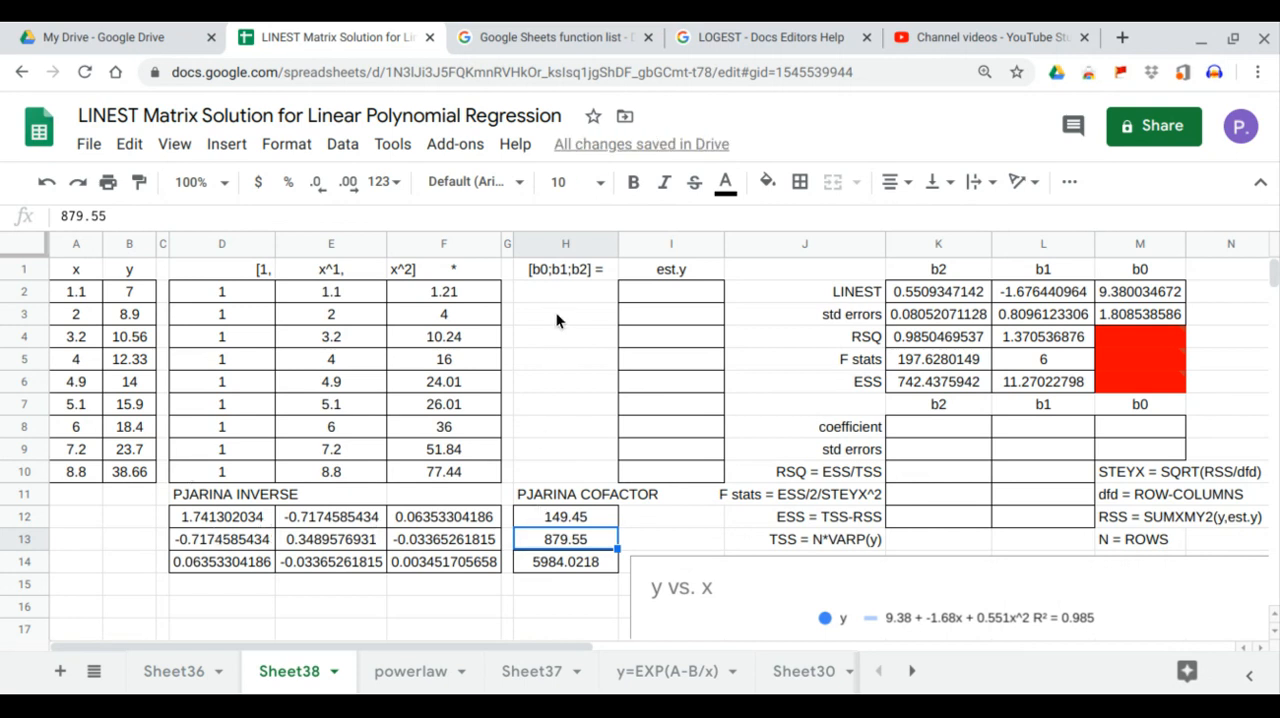
Step: Compute the coefficient vector [b0;b1;b2] with =MMULT(D12:F14,H12:H14) in H2
left_click(562, 290)
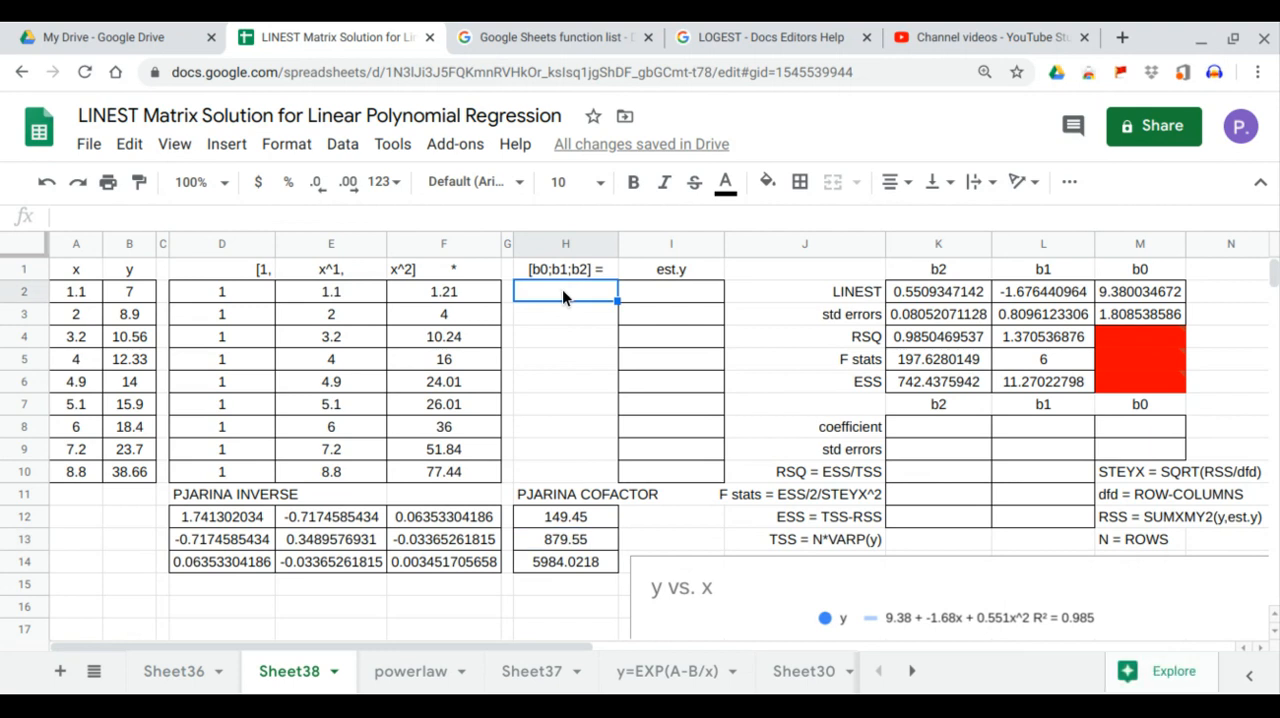
type("=MMULT(")
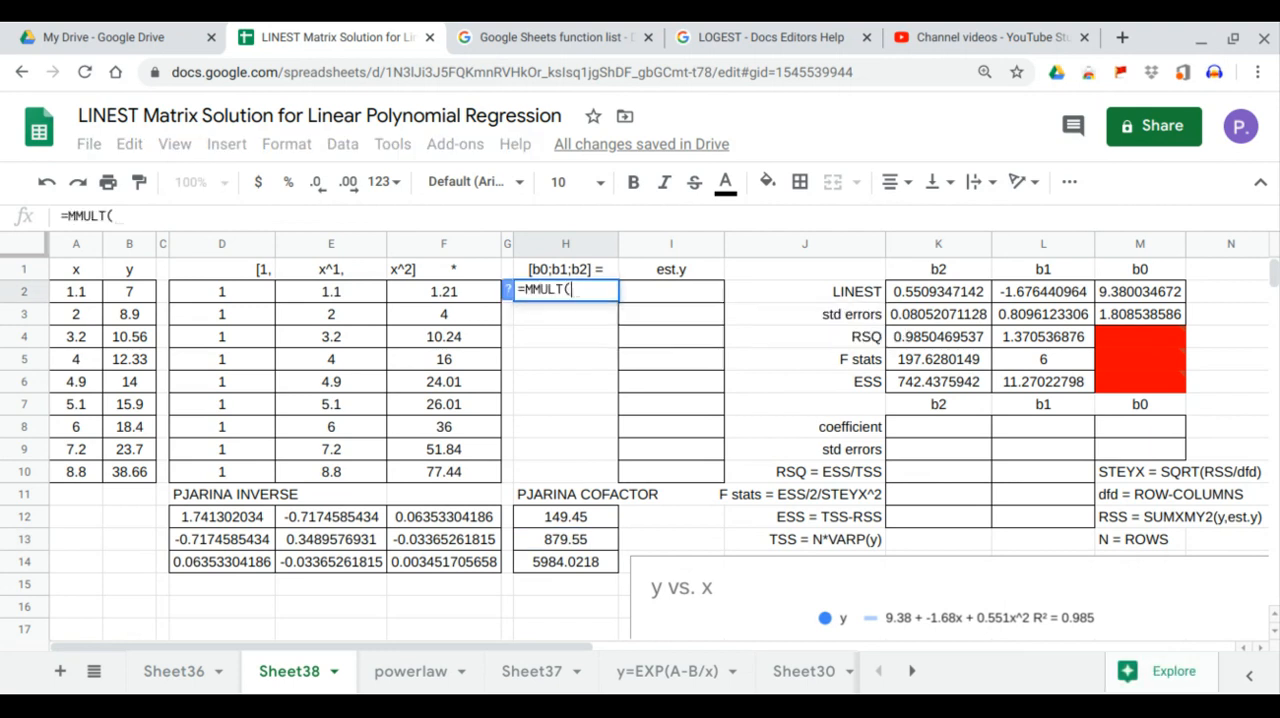
left_click_drag(225, 521, 425, 563)
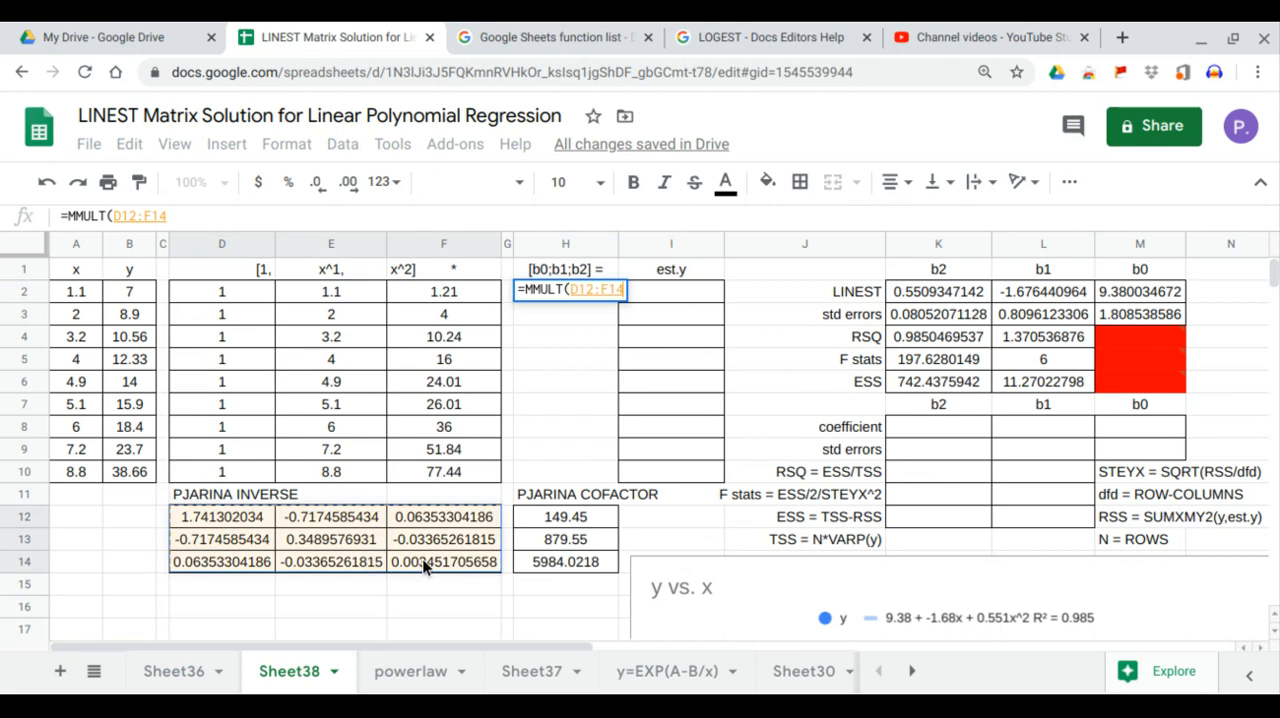
type(",")
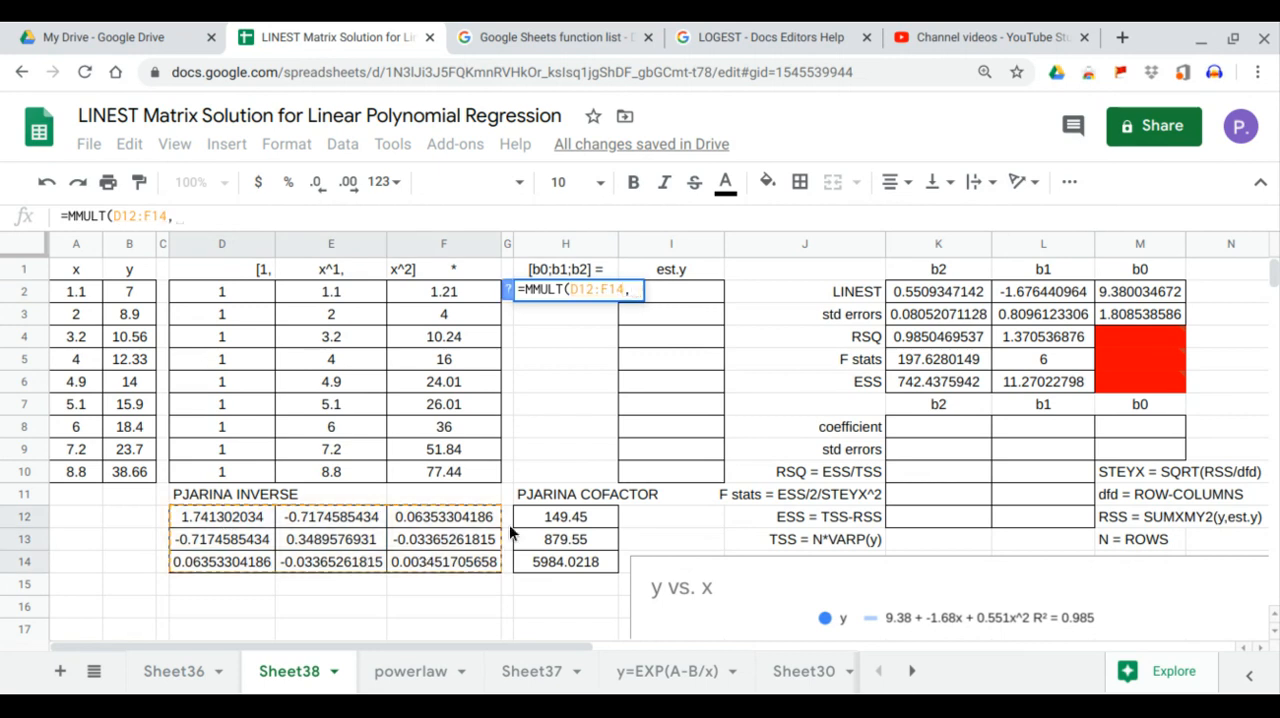
left_click_drag(551, 515, 550, 567)
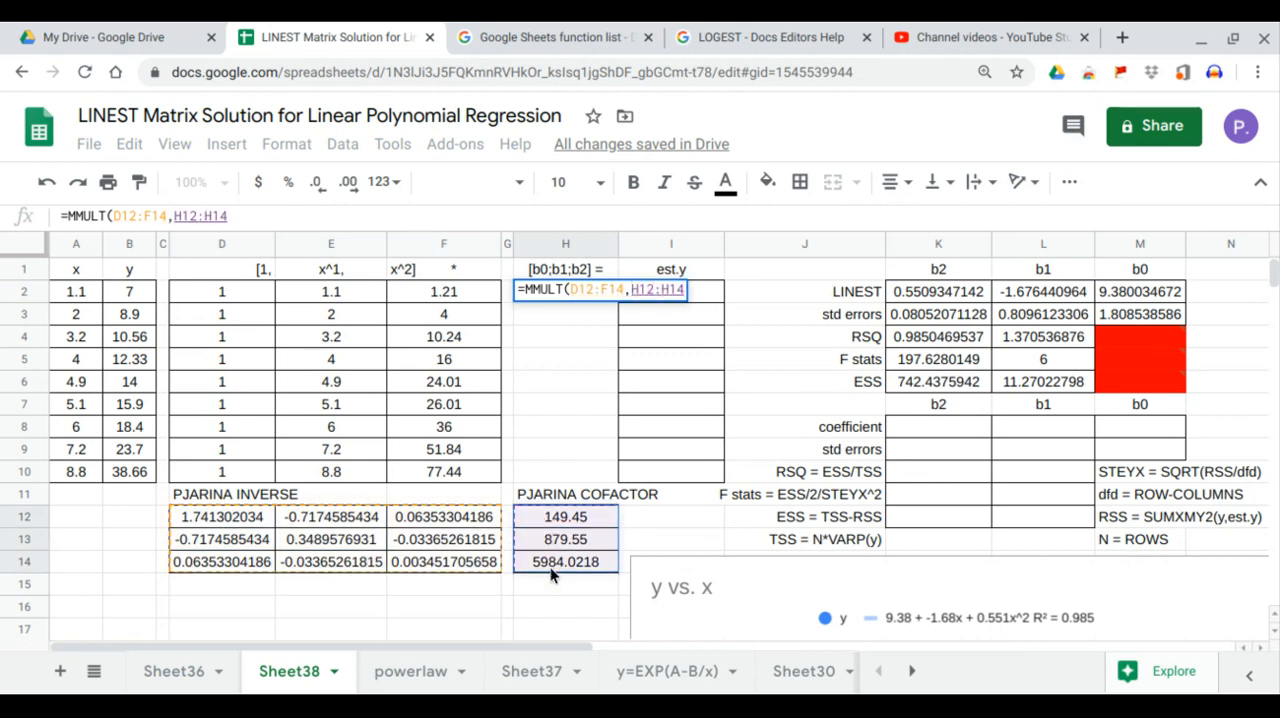
type(")")
key("Return")
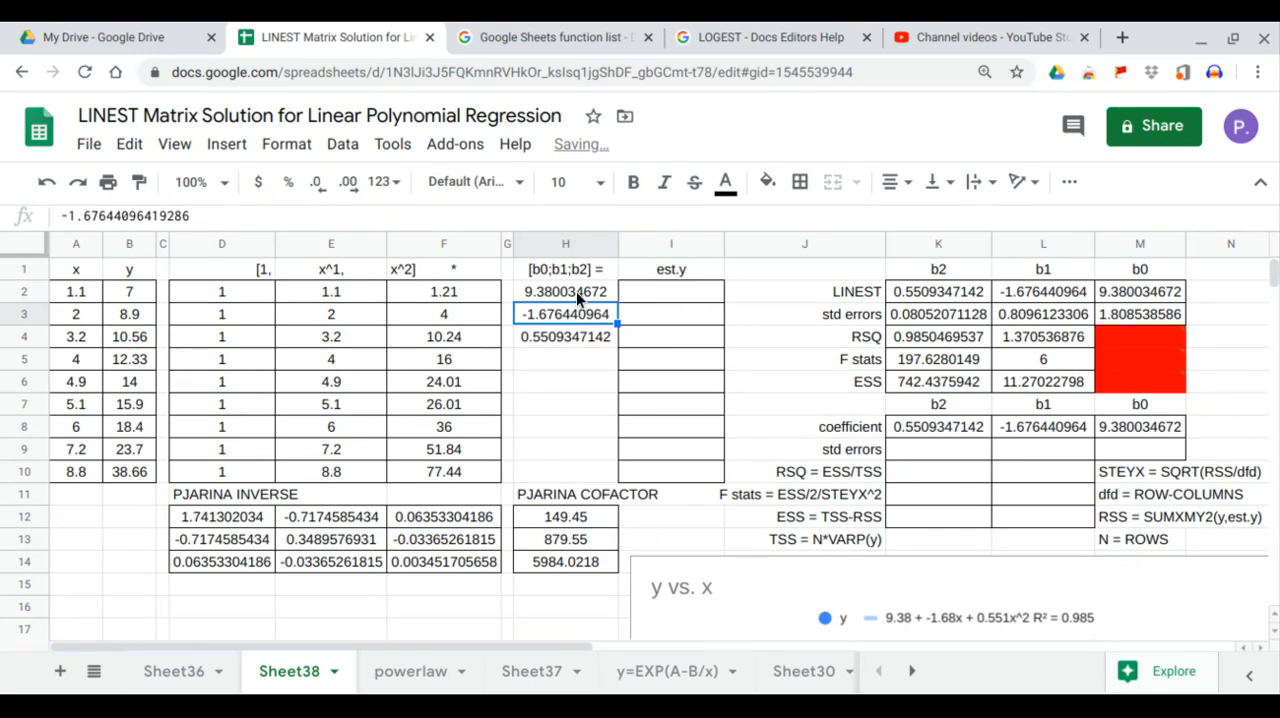
Step: Compare the matrix-derived b0, b1 and b2 in H2:H4 with the LINEST row and the coefficient row in K8:M8
left_click(578, 291)
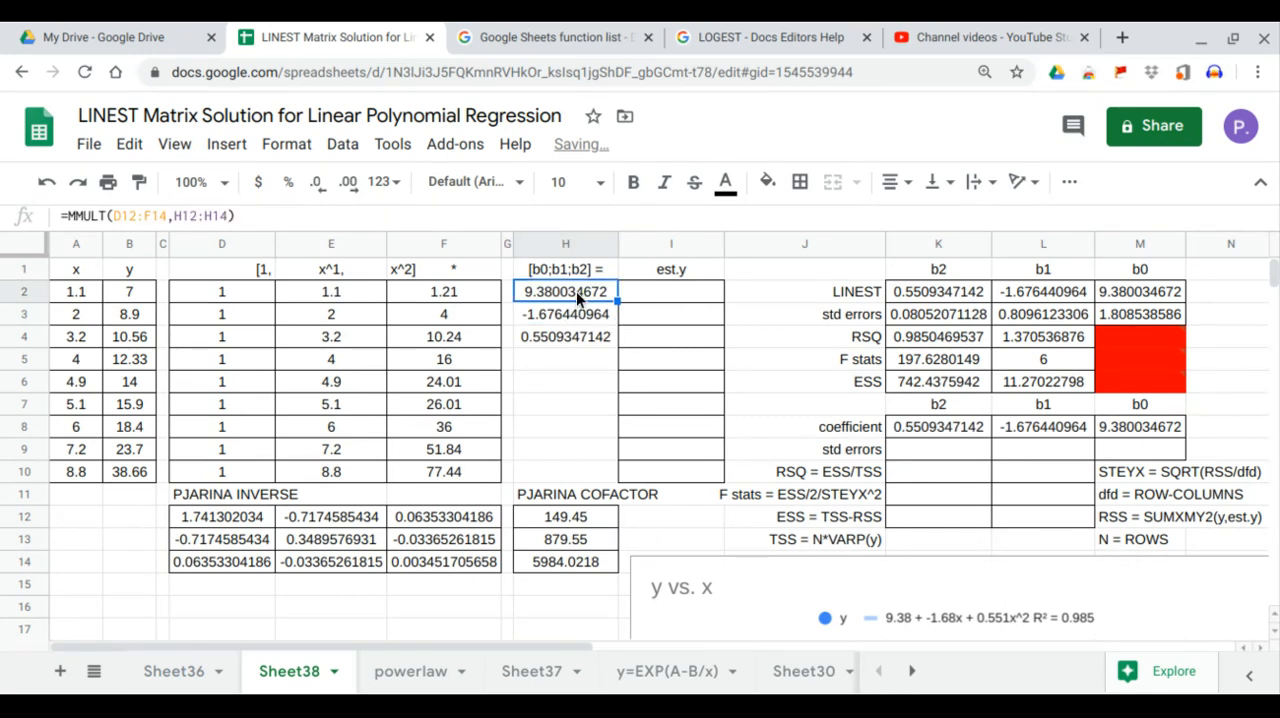
left_click(1155, 294)
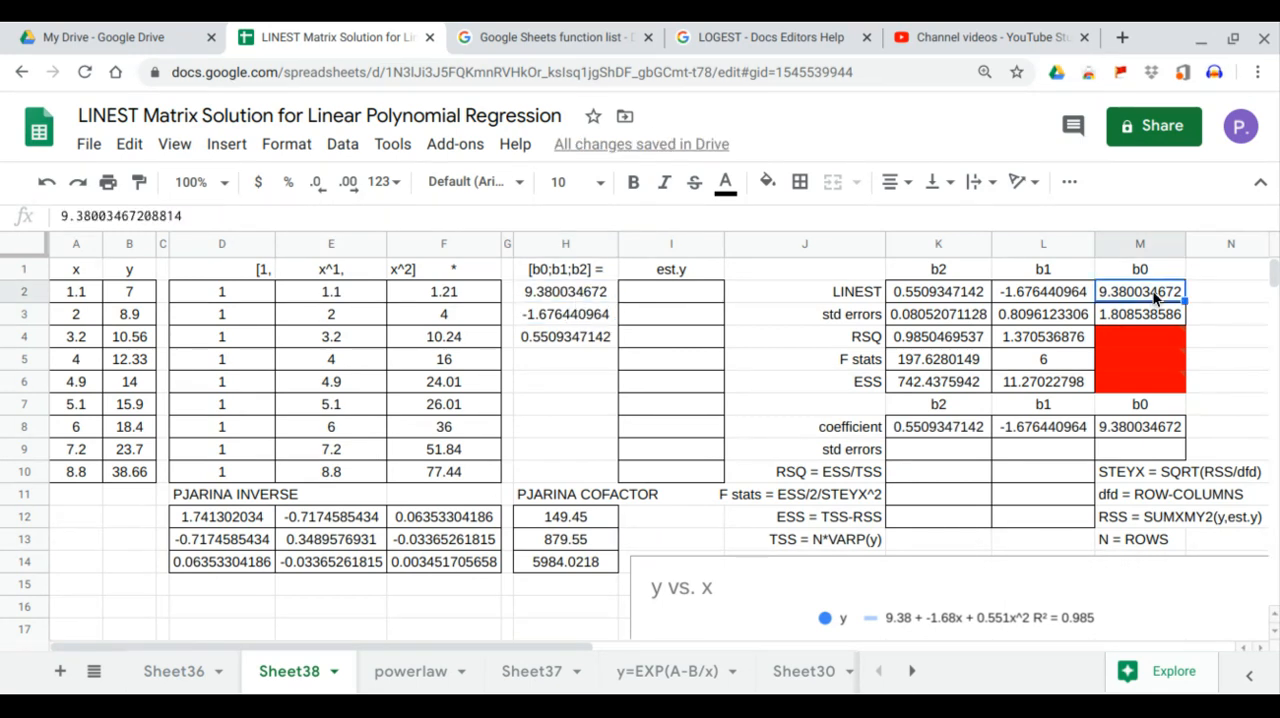
left_click(1140, 426)
left_click(550, 318)
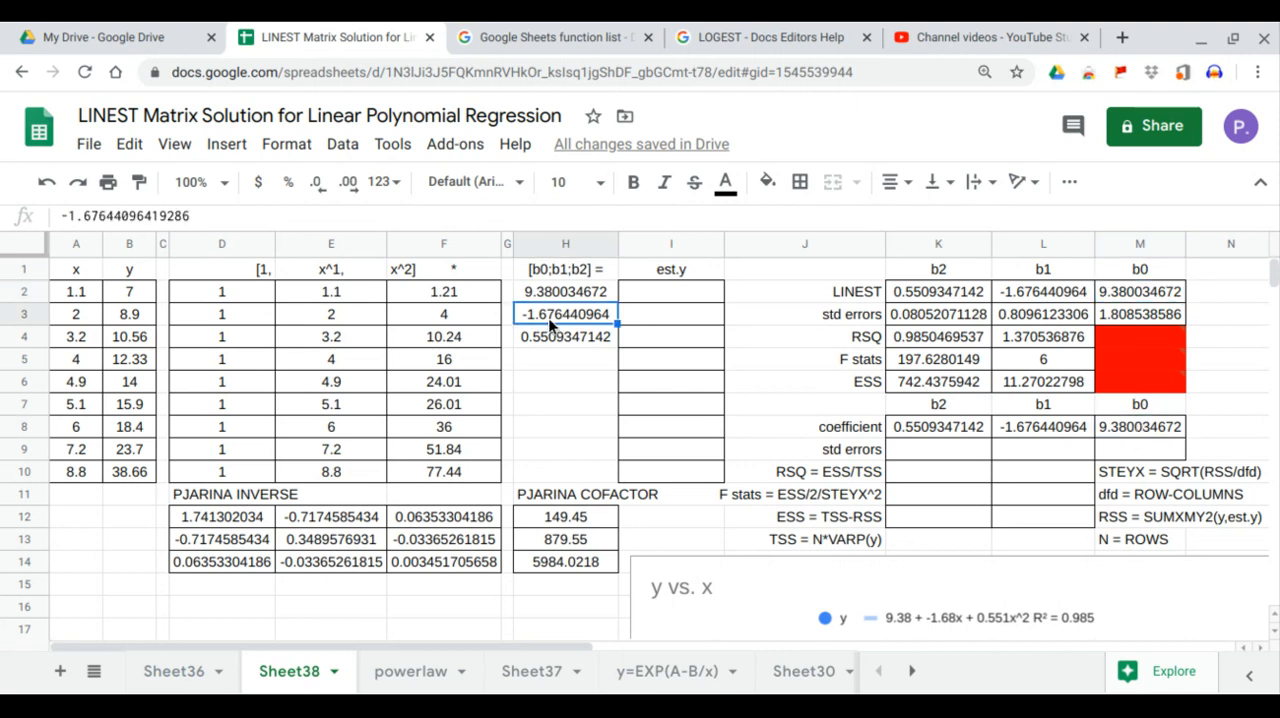
left_click(1068, 293)
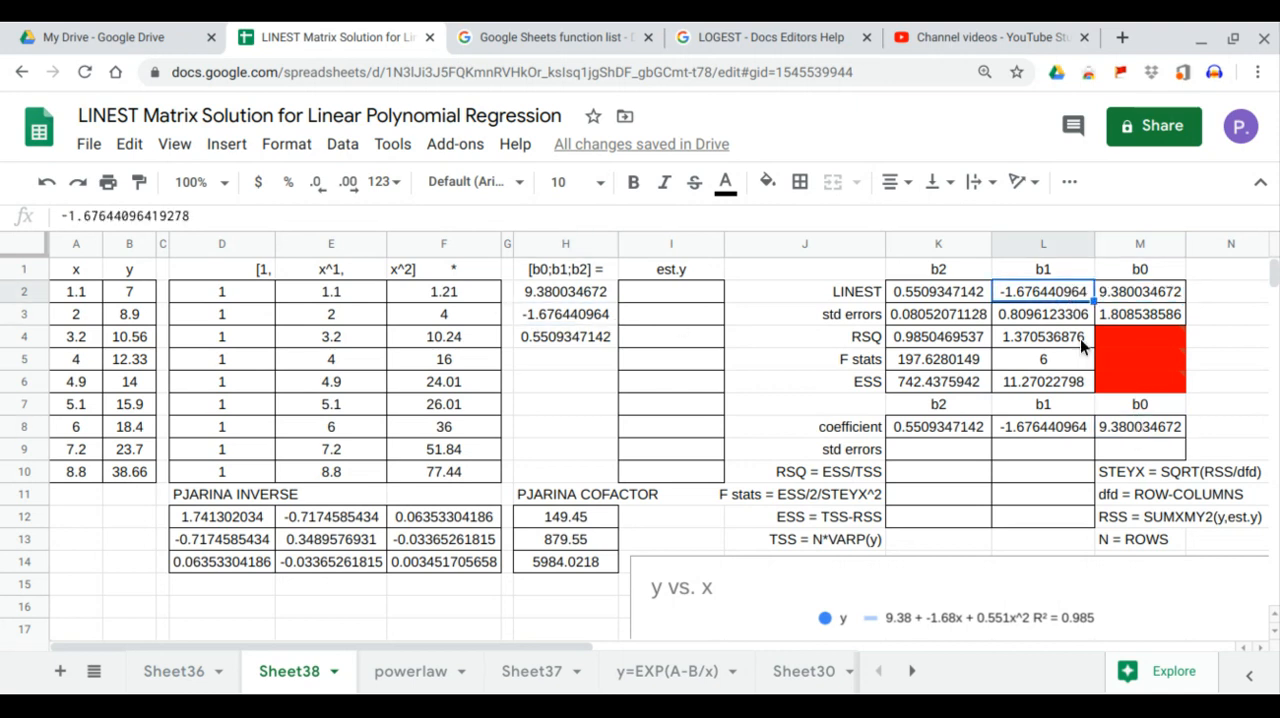
left_click(1070, 429)
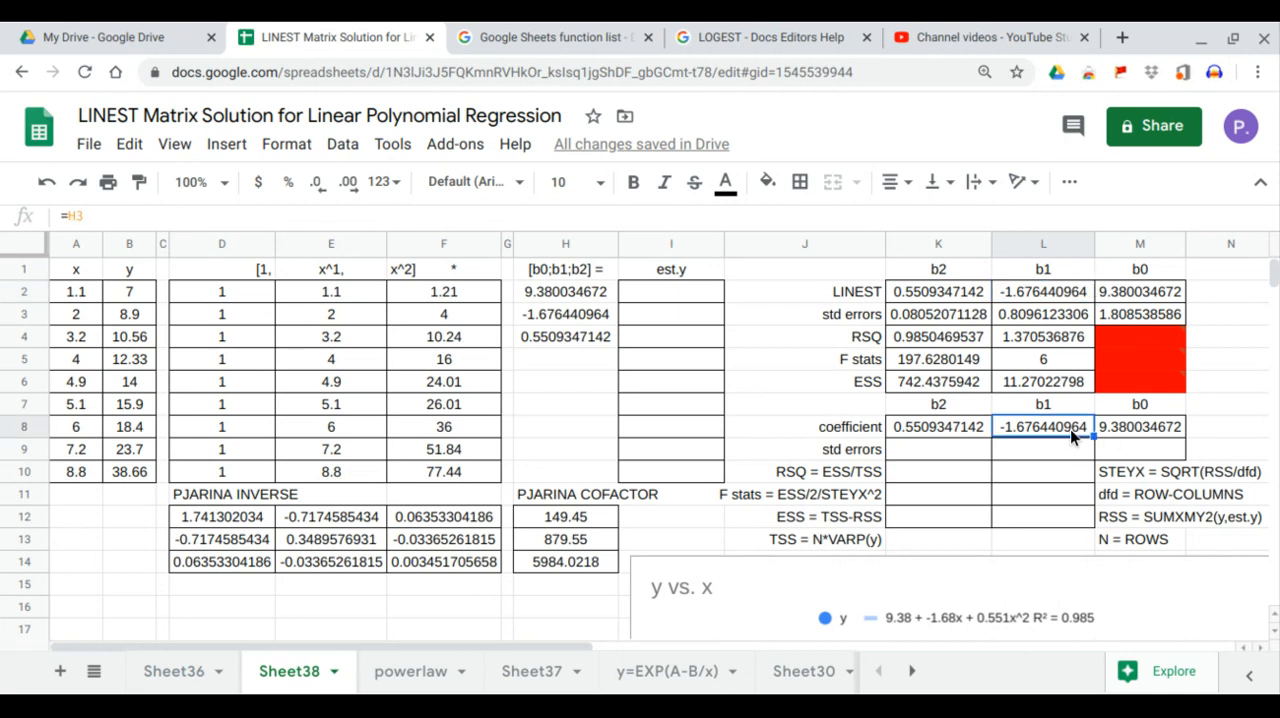
left_click(583, 340)
left_click(920, 293)
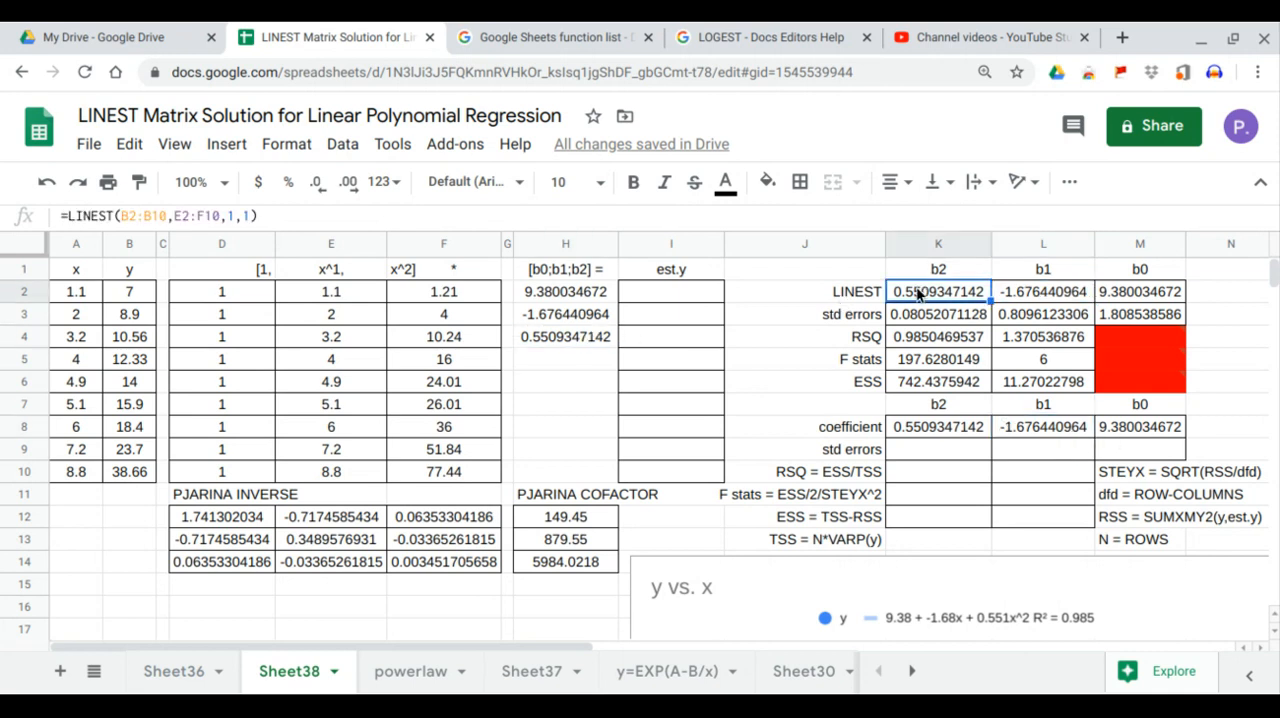
left_click(917, 426)
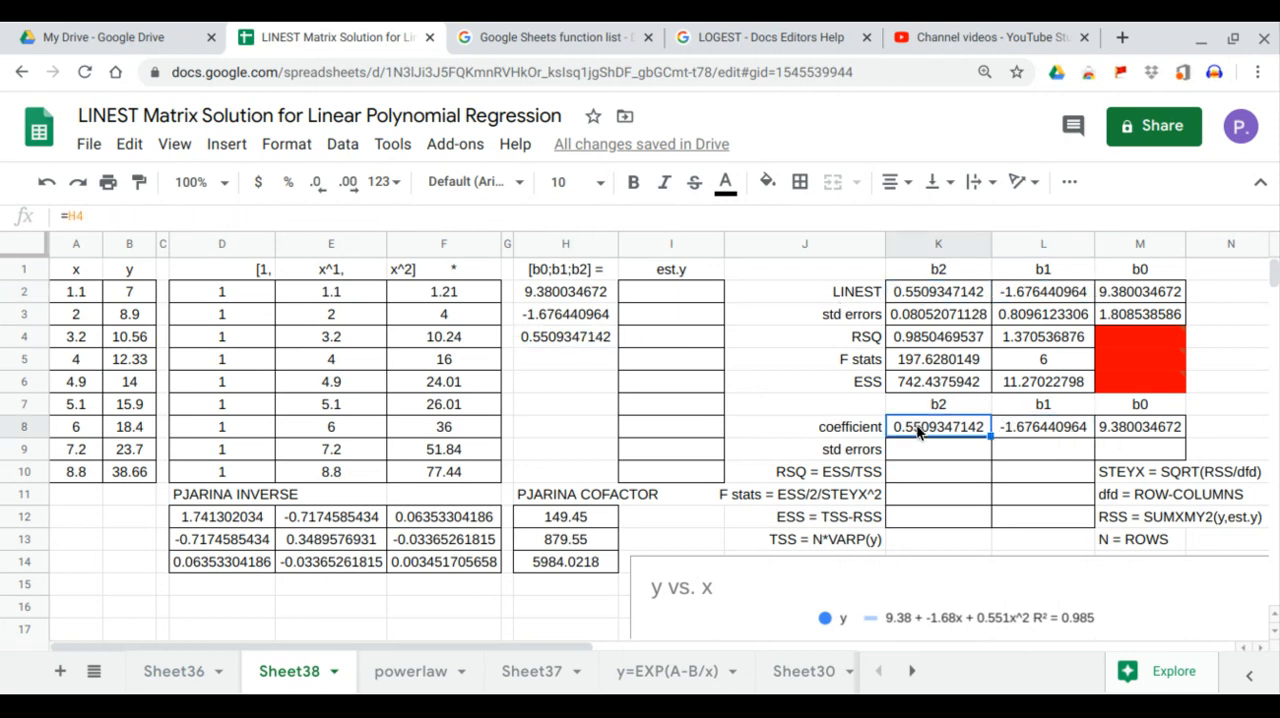
Step: Check the coefficient vector in H2:H4 against the trendline equation shown in the y vs. x chart
left_click(552, 294)
left_click_drag(554, 292, 558, 335)
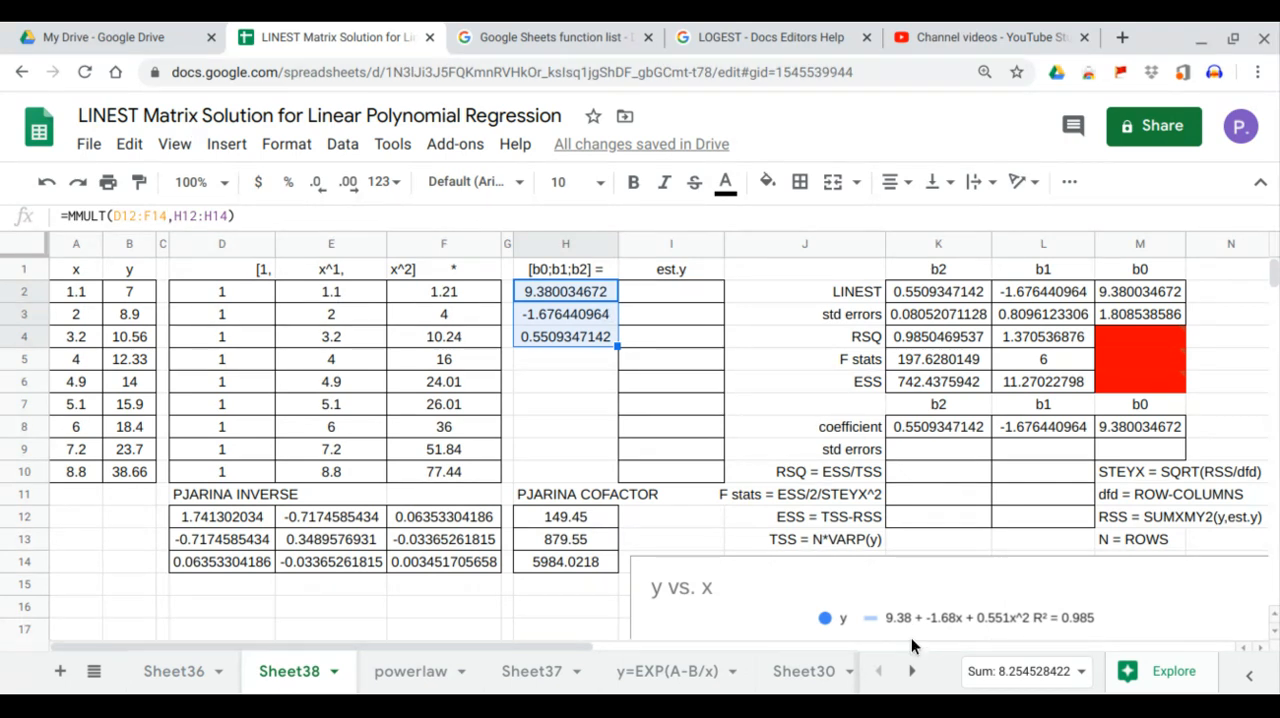
left_click(600, 318)
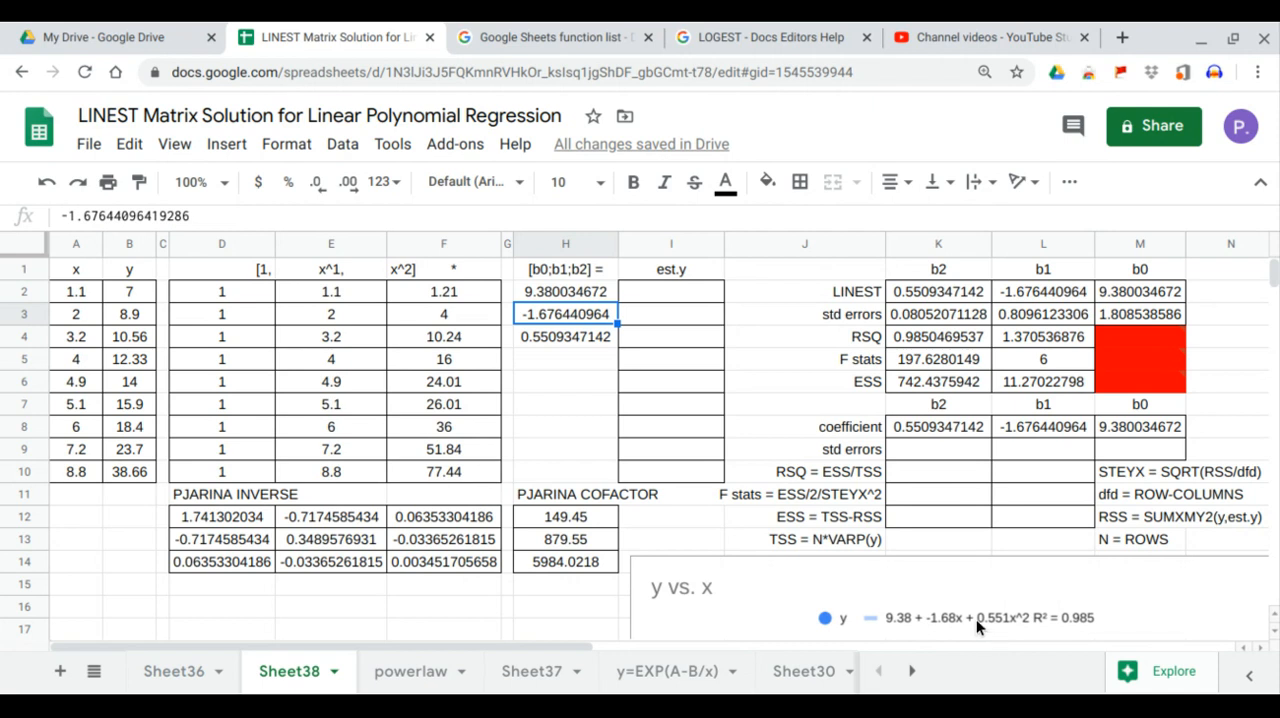
left_click(566, 340)
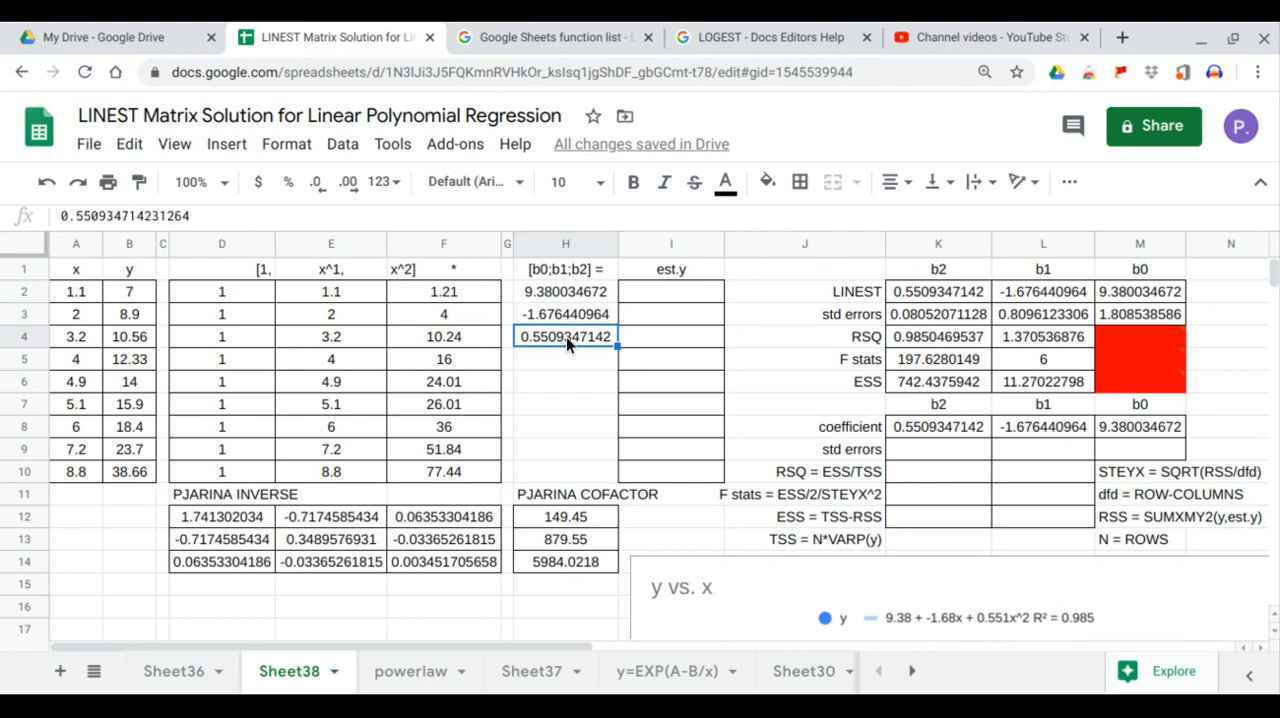
left_click(590, 314)
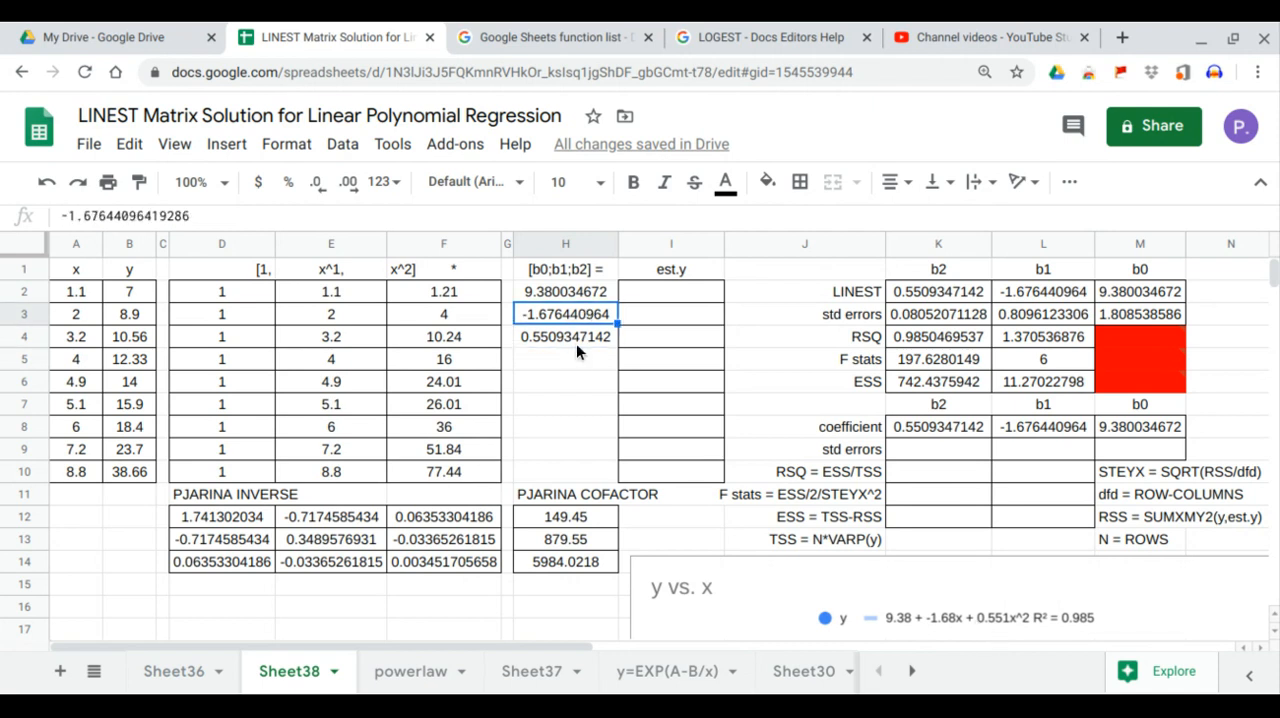
left_click(577, 345)
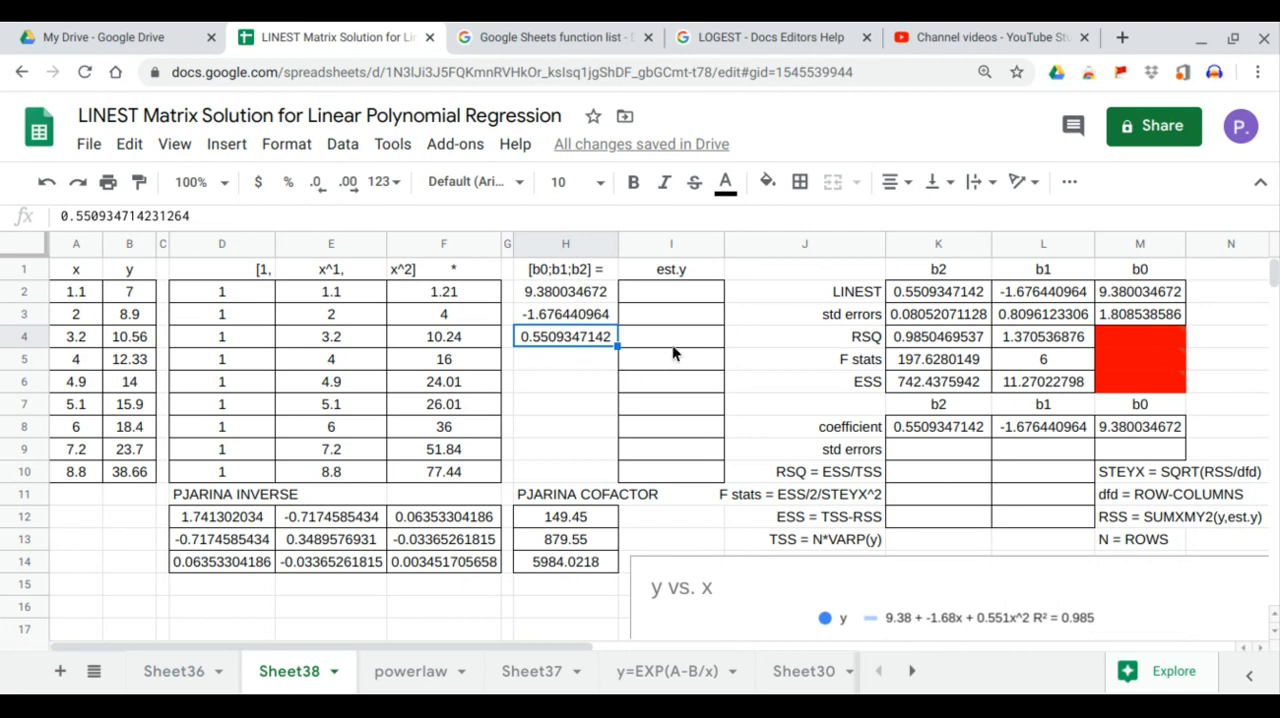
Step: Fill the est.y column by multiplying the [1, x^1, x^2] matrix by the coefficient vector with =MMULT(D2:F10,H2:H4) in I2
left_click(692, 292)
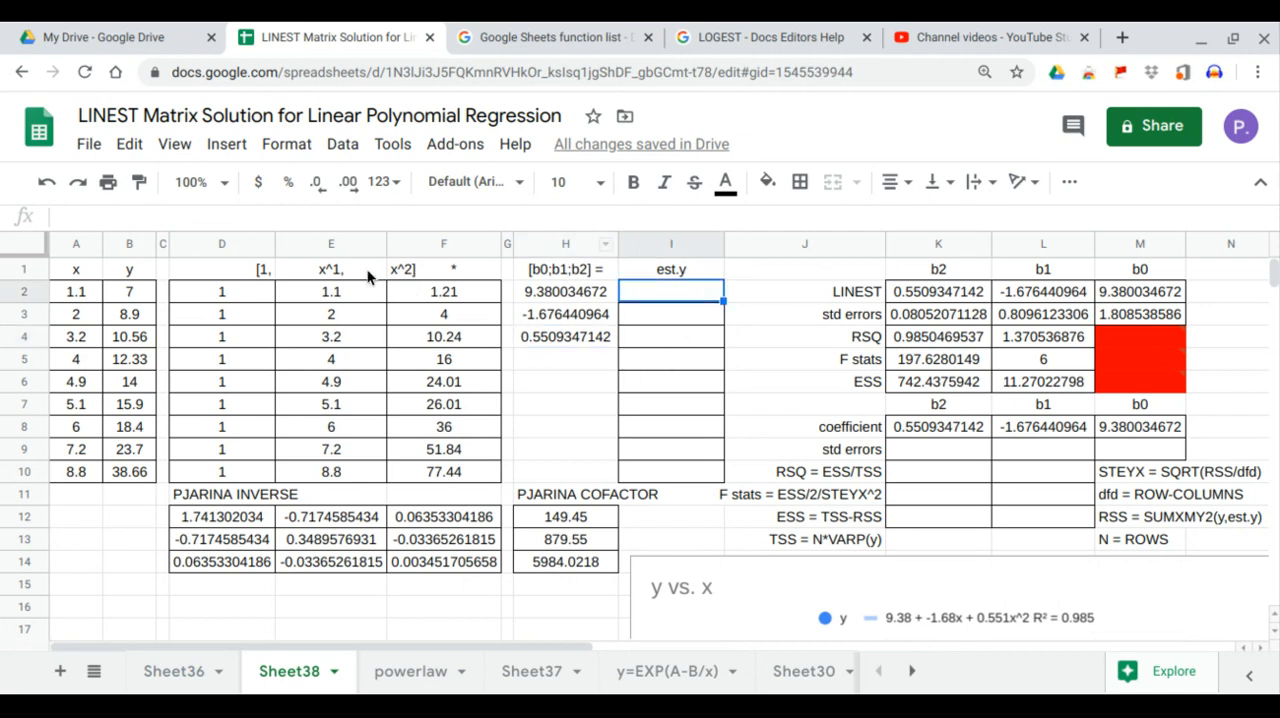
left_click(557, 278)
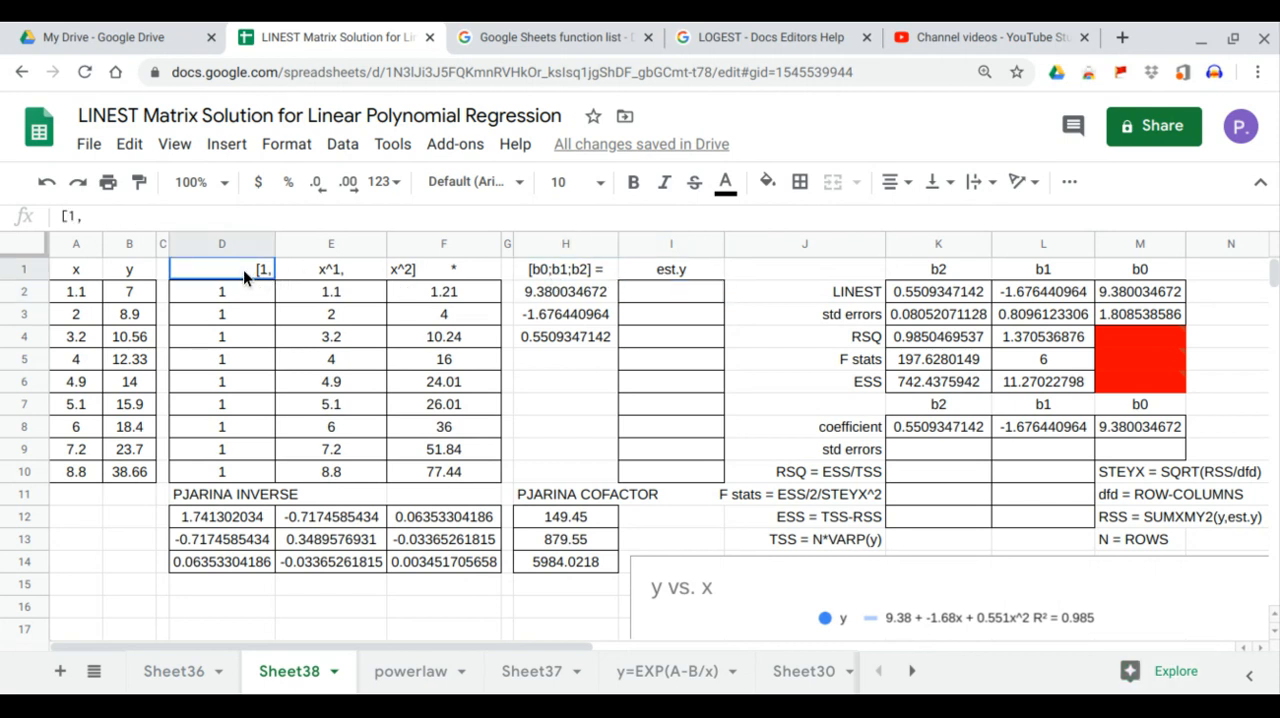
left_click_drag(245, 270, 414, 468)
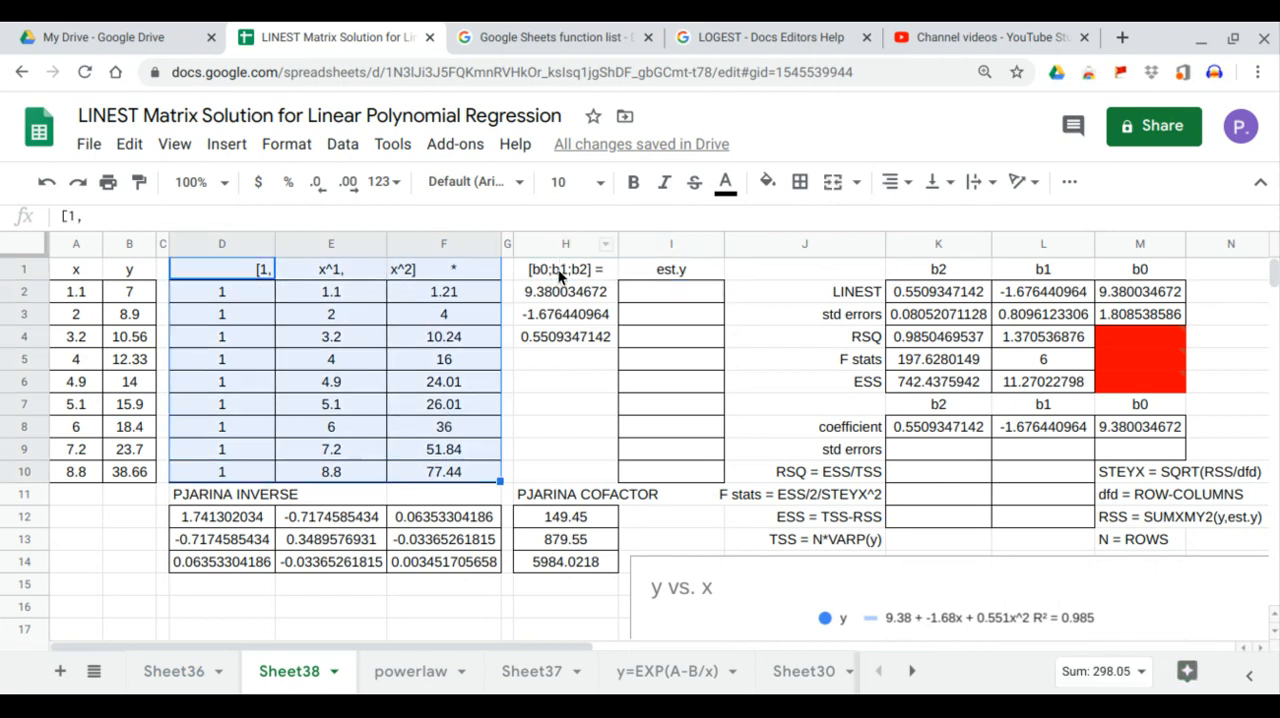
left_click_drag(558, 269, 560, 337)
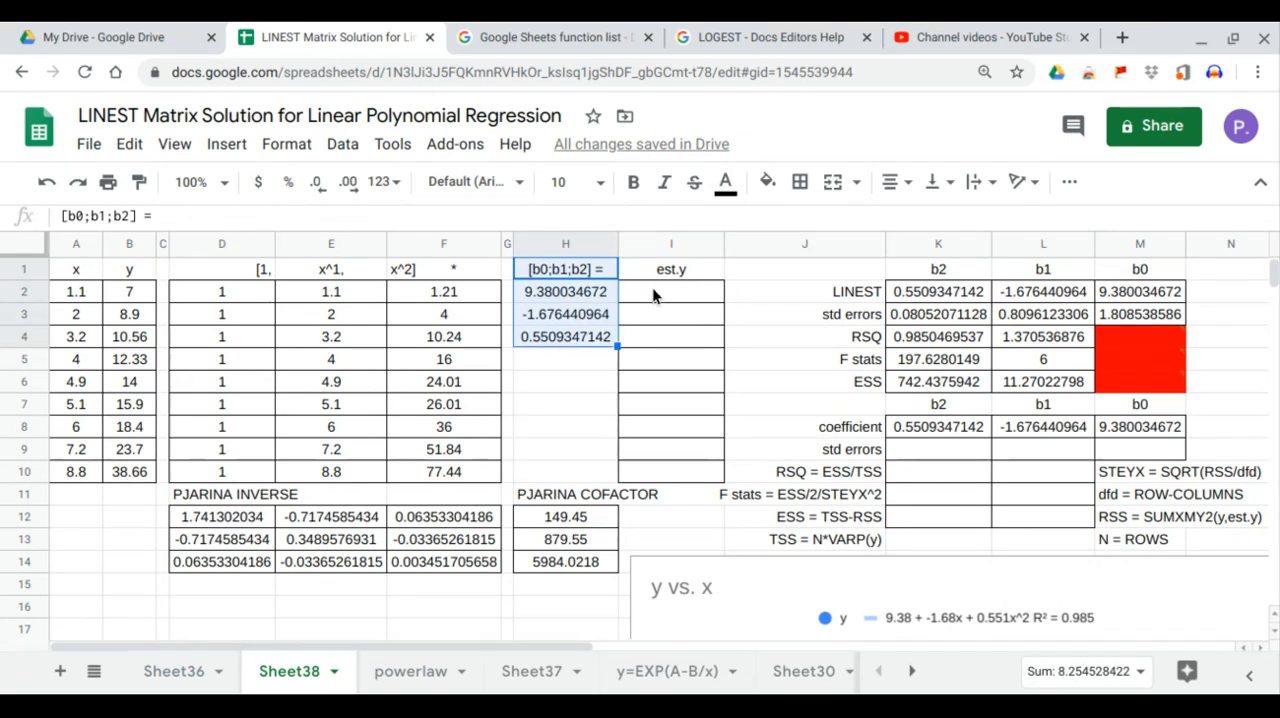
left_click(652, 288)
type("=mmul")
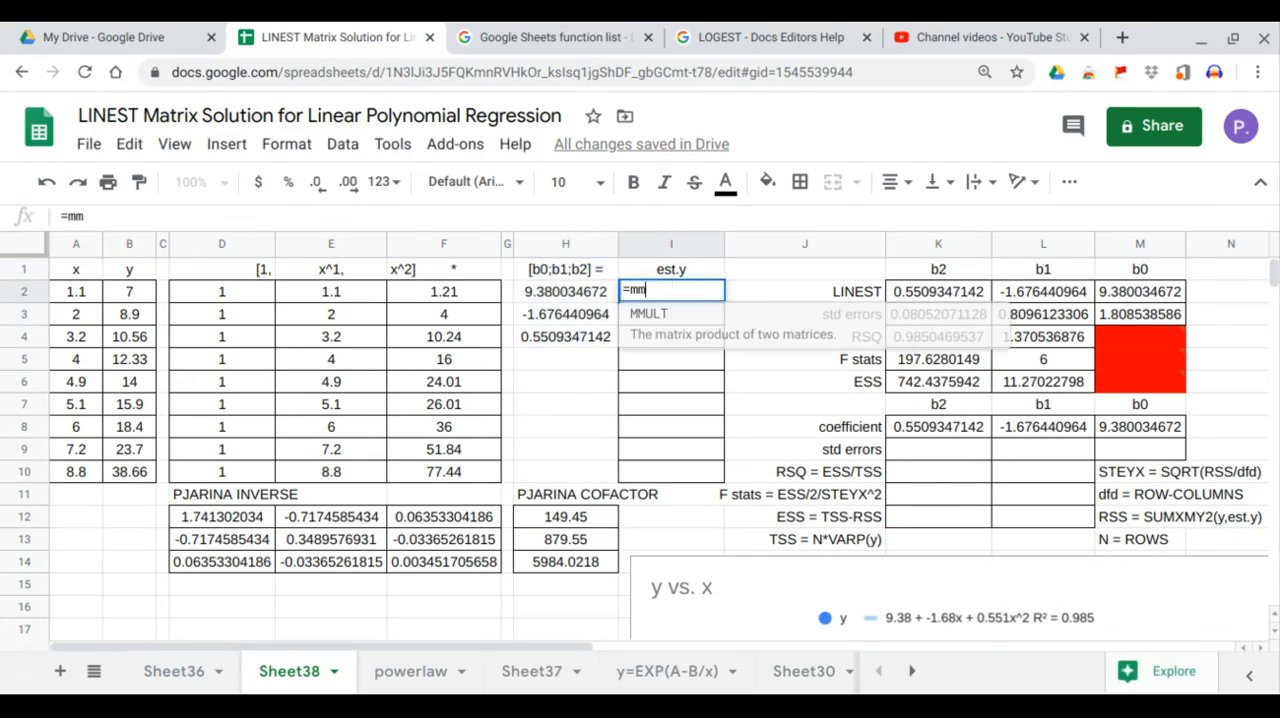
key("Tab")
left_click_drag(247, 296, 409, 472)
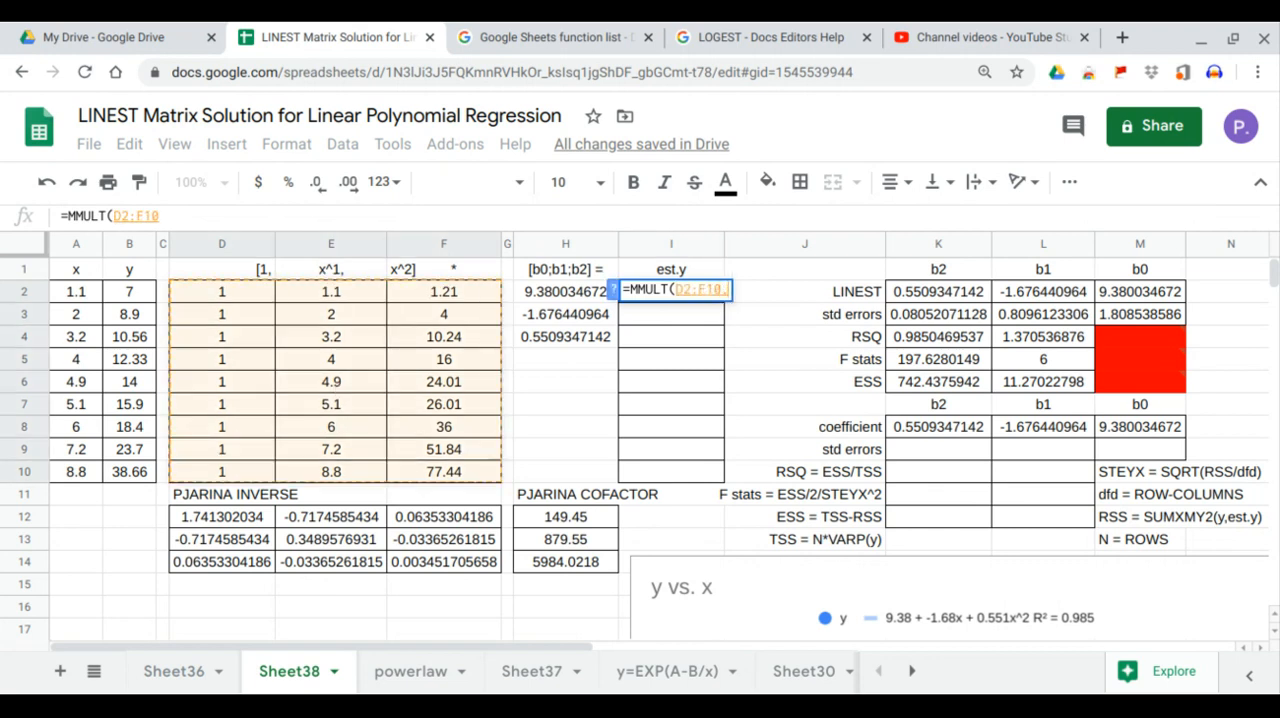
type(",")
left_click_drag(592, 291, 588, 334)
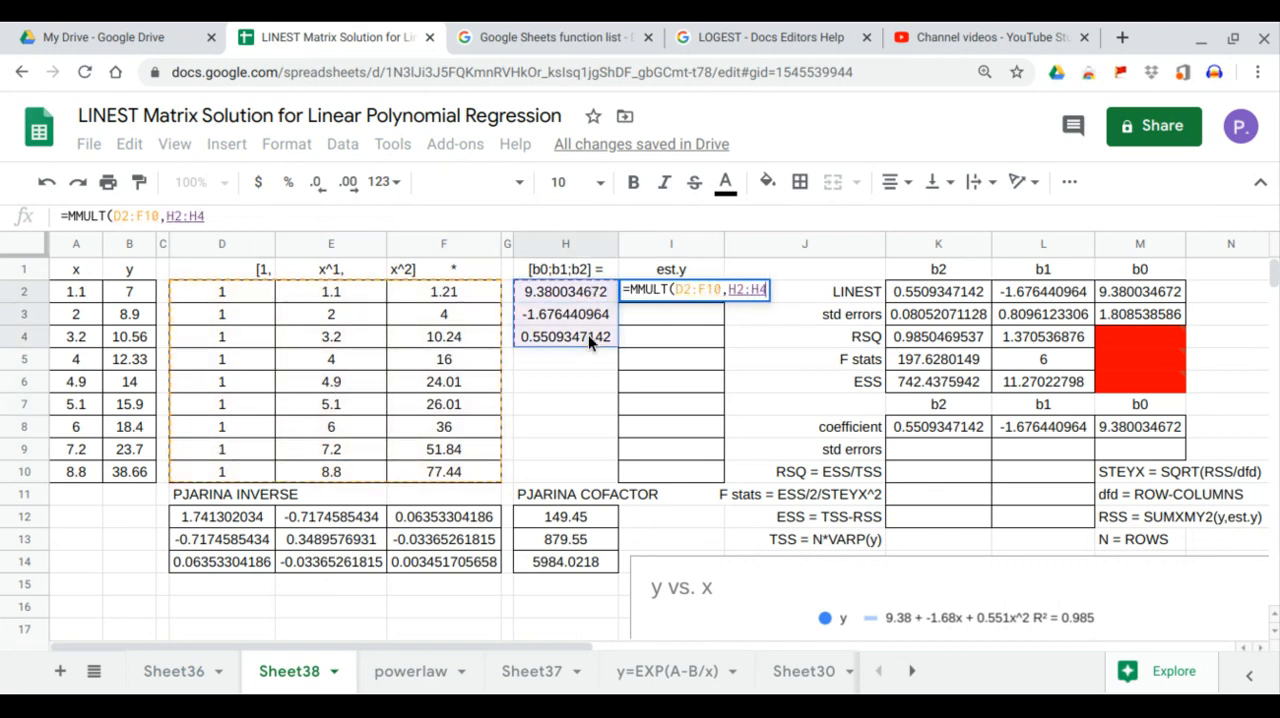
key("Return")
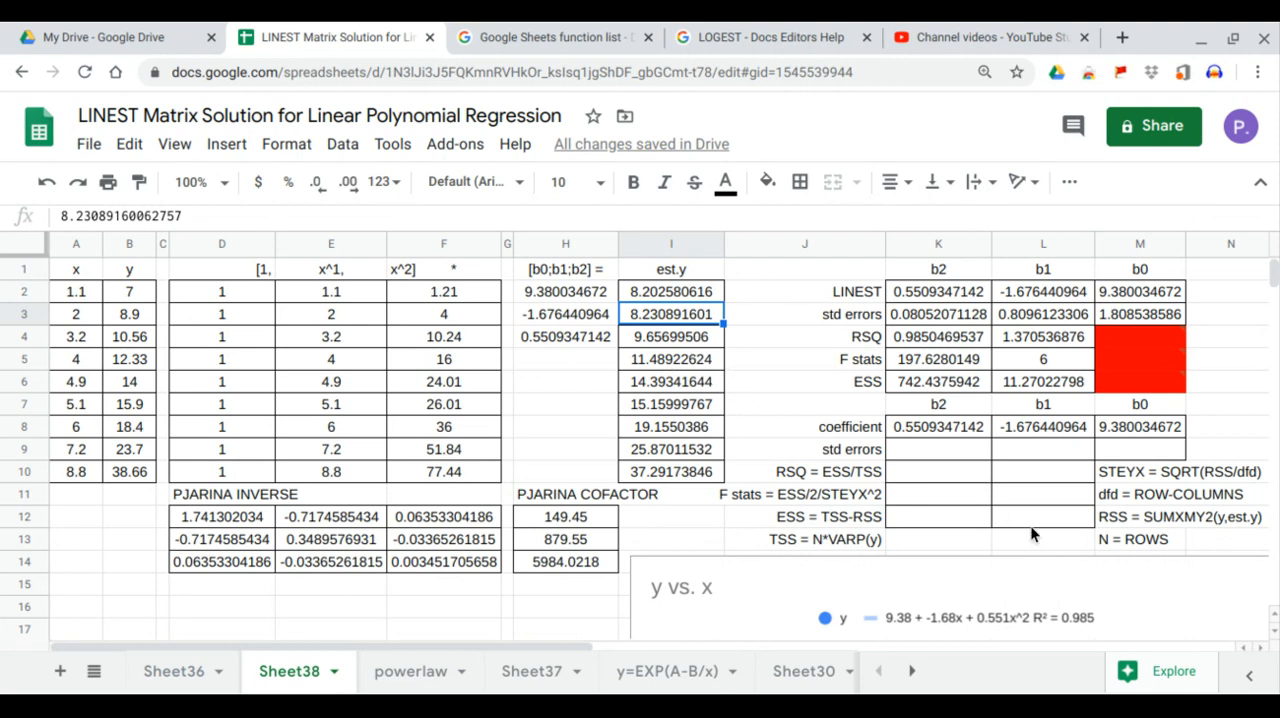
Step: Compute RSS in L12 with =SUMXMY2(B2:B10,I2:I10) and compare it with the LINEST value in L6
left_click(1036, 521)
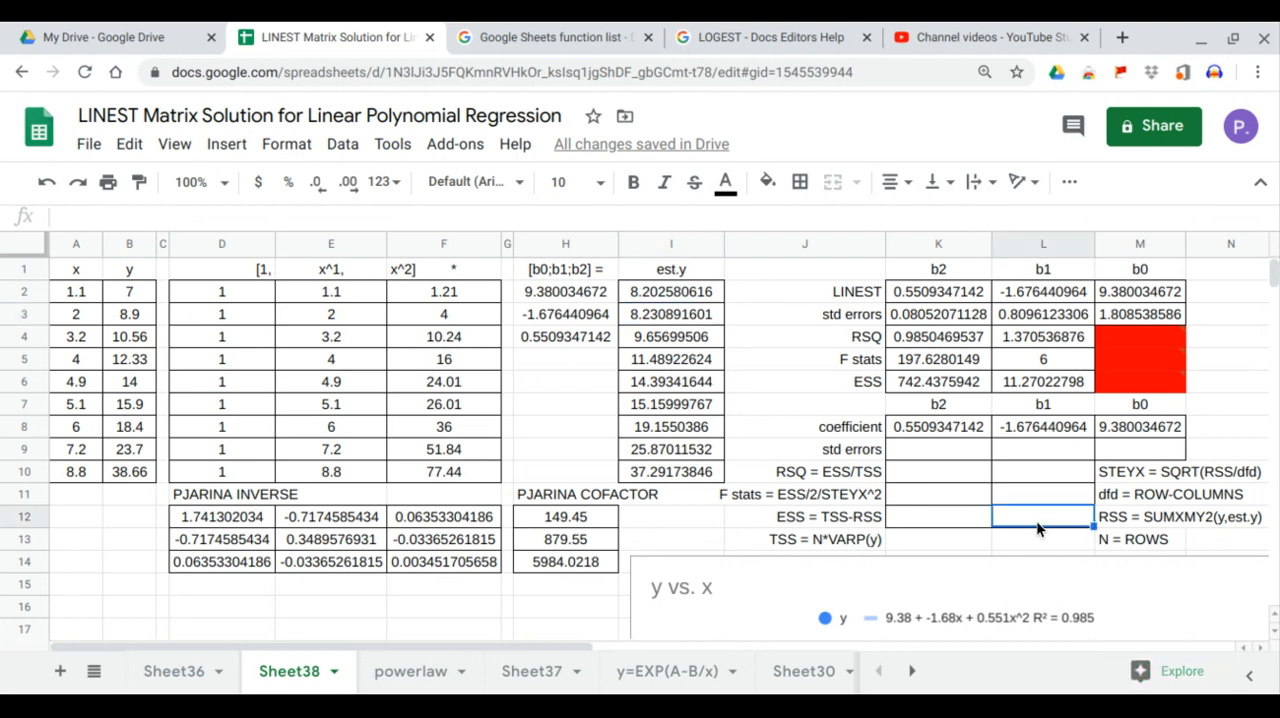
type("=")
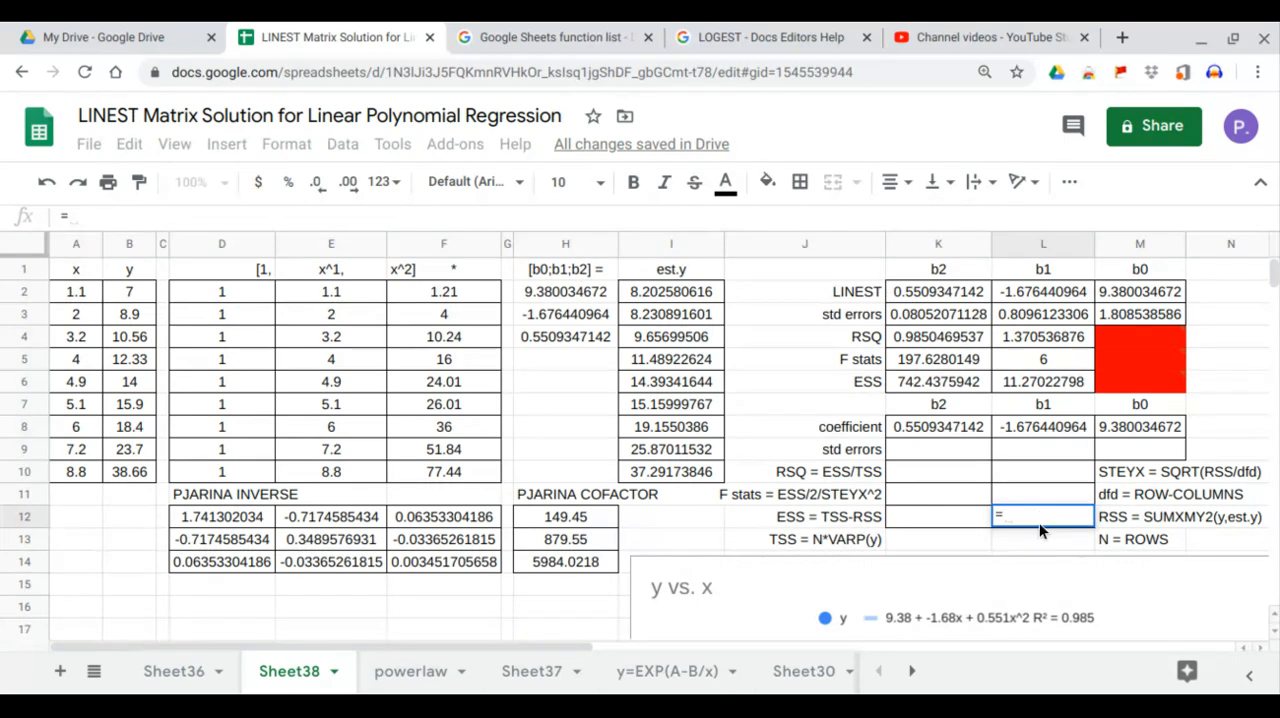
type("sumx")
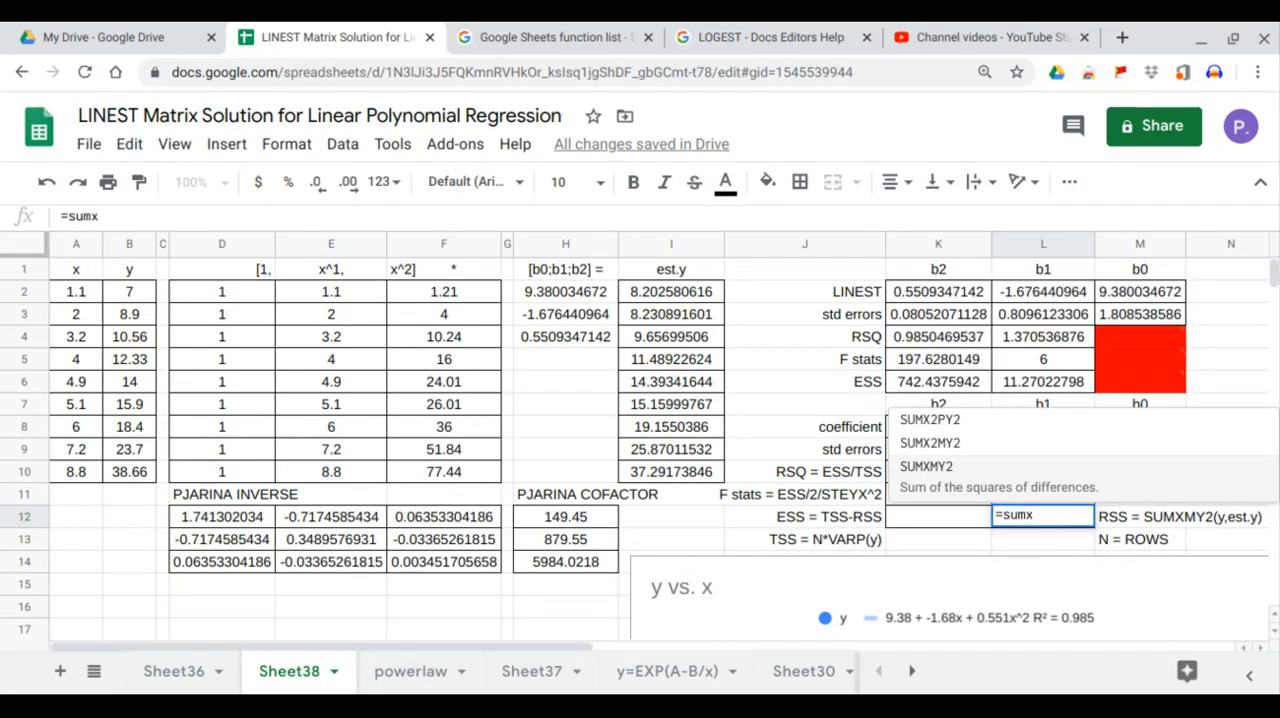
type("m")
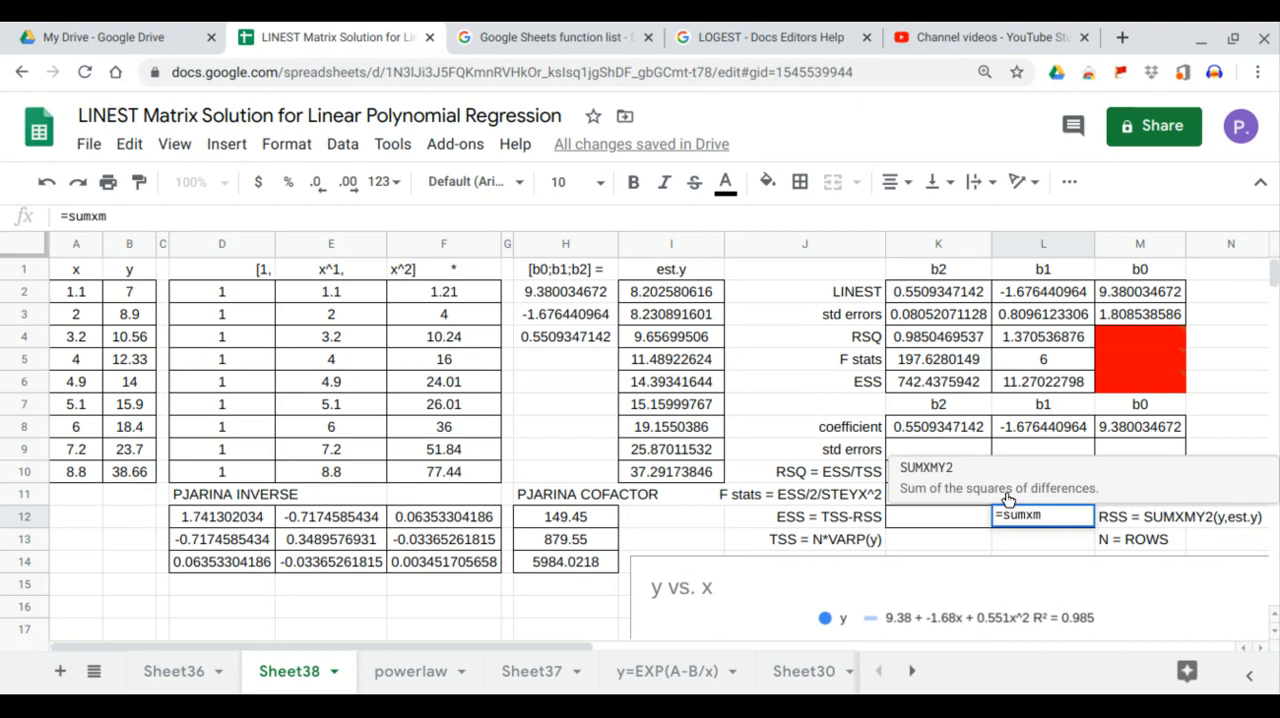
key("Tab")
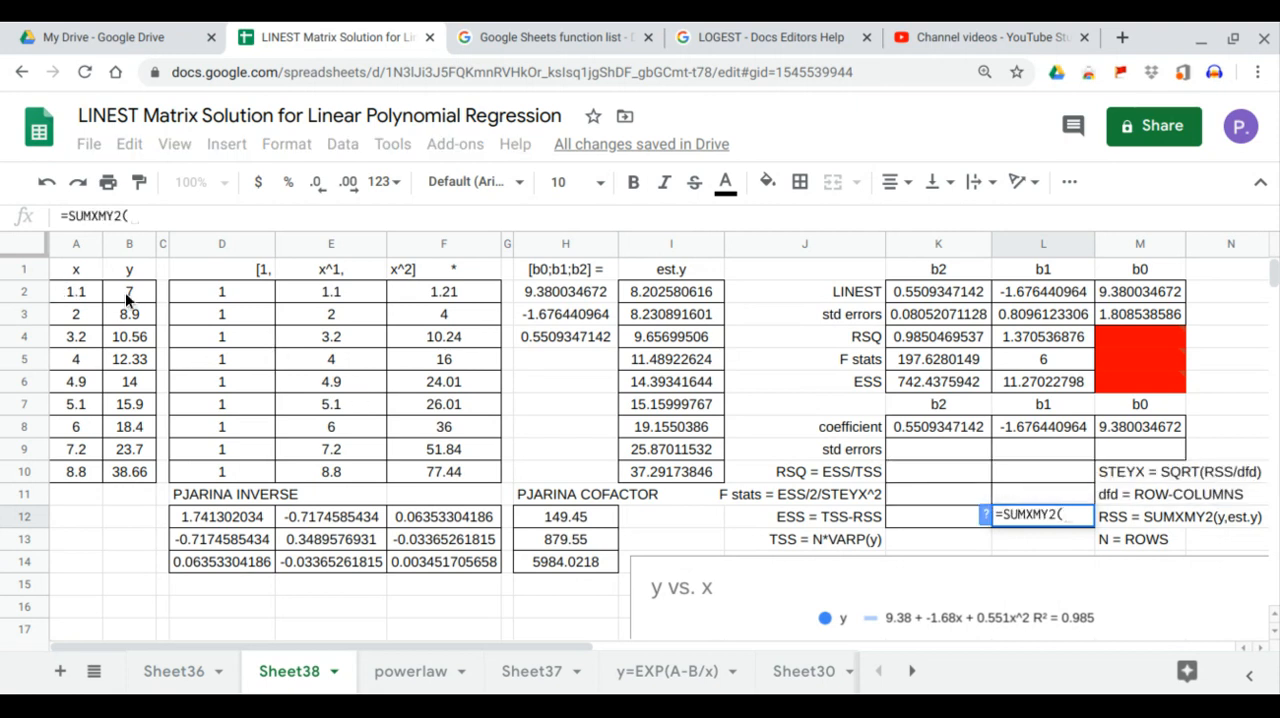
left_click_drag(125, 292, 143, 468)
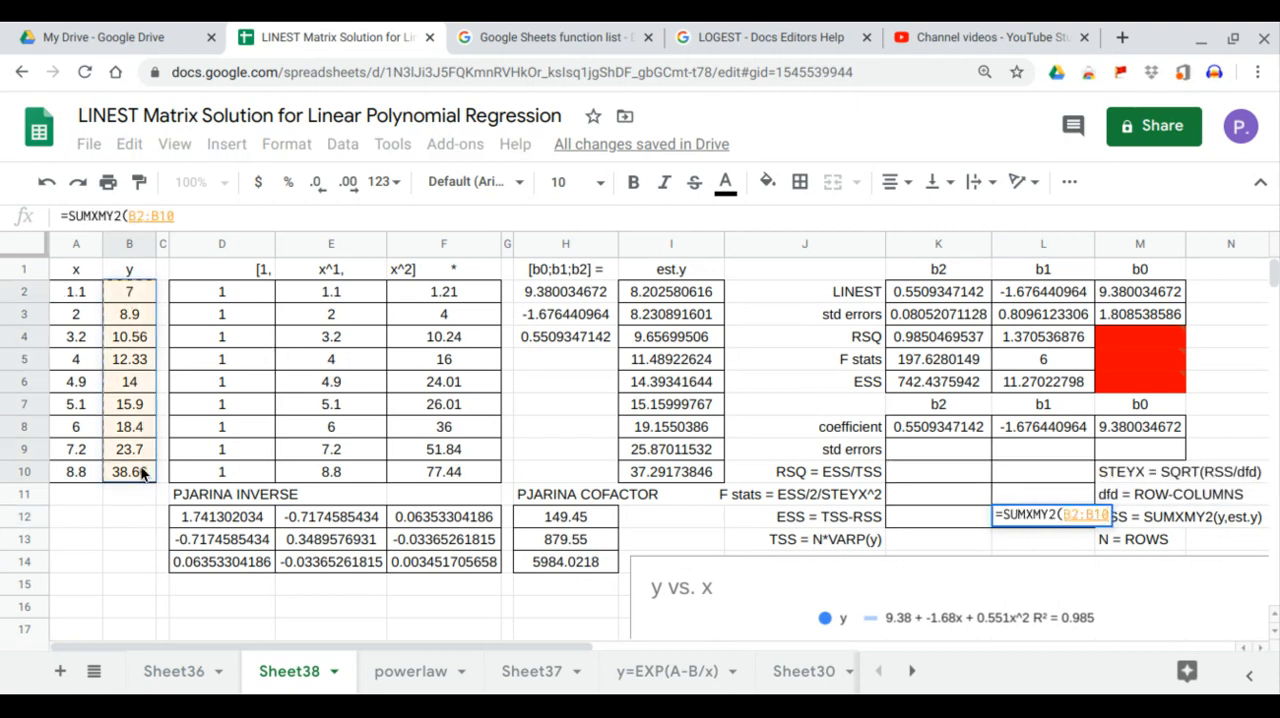
type(",")
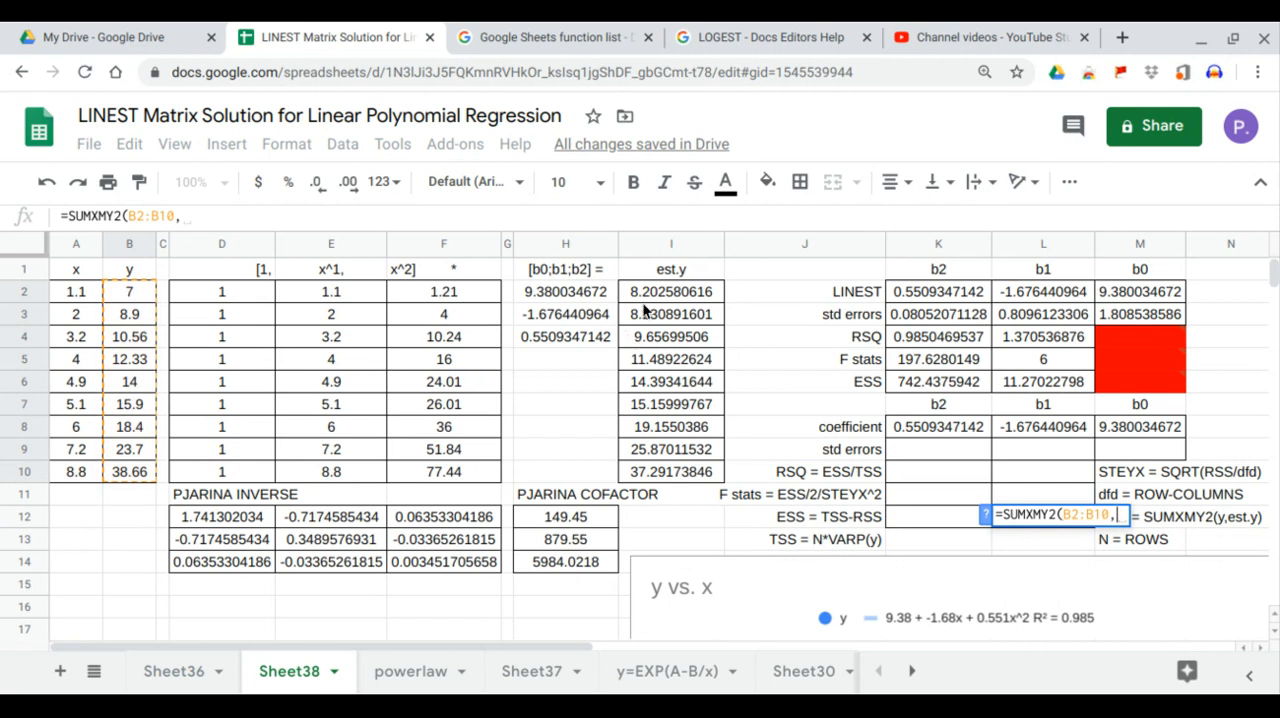
left_click_drag(660, 292, 668, 459)
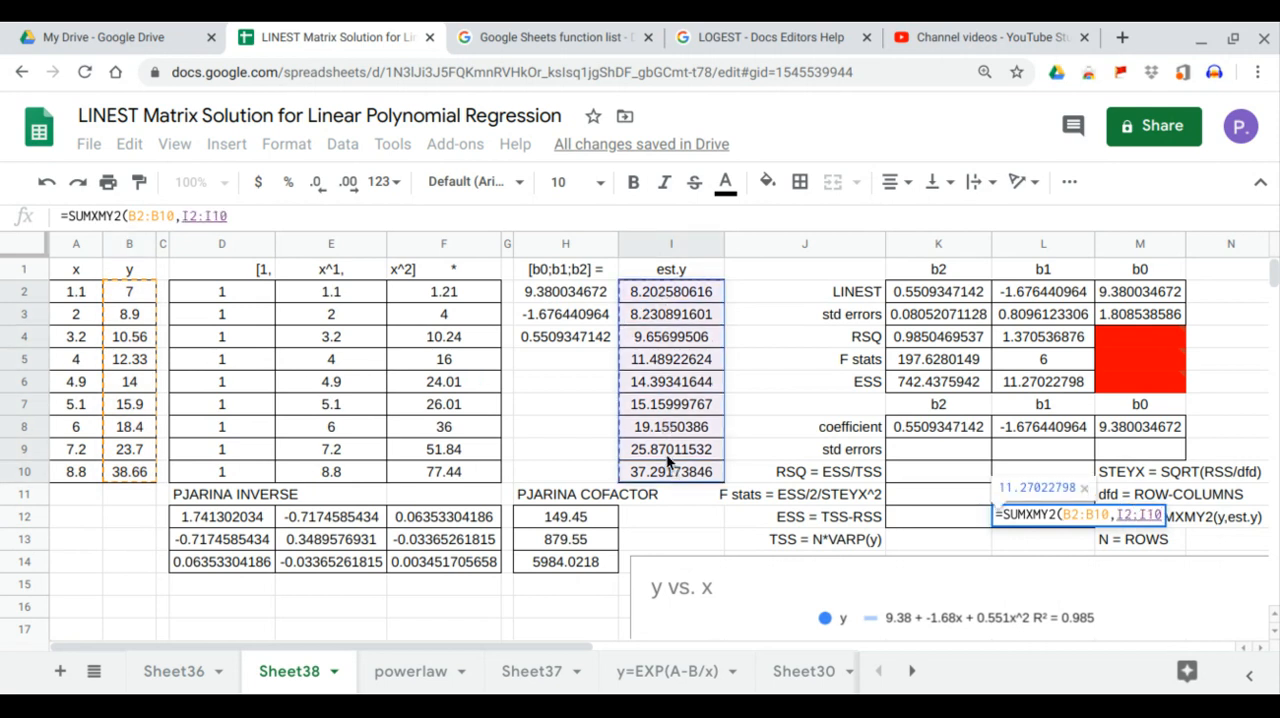
key("Return")
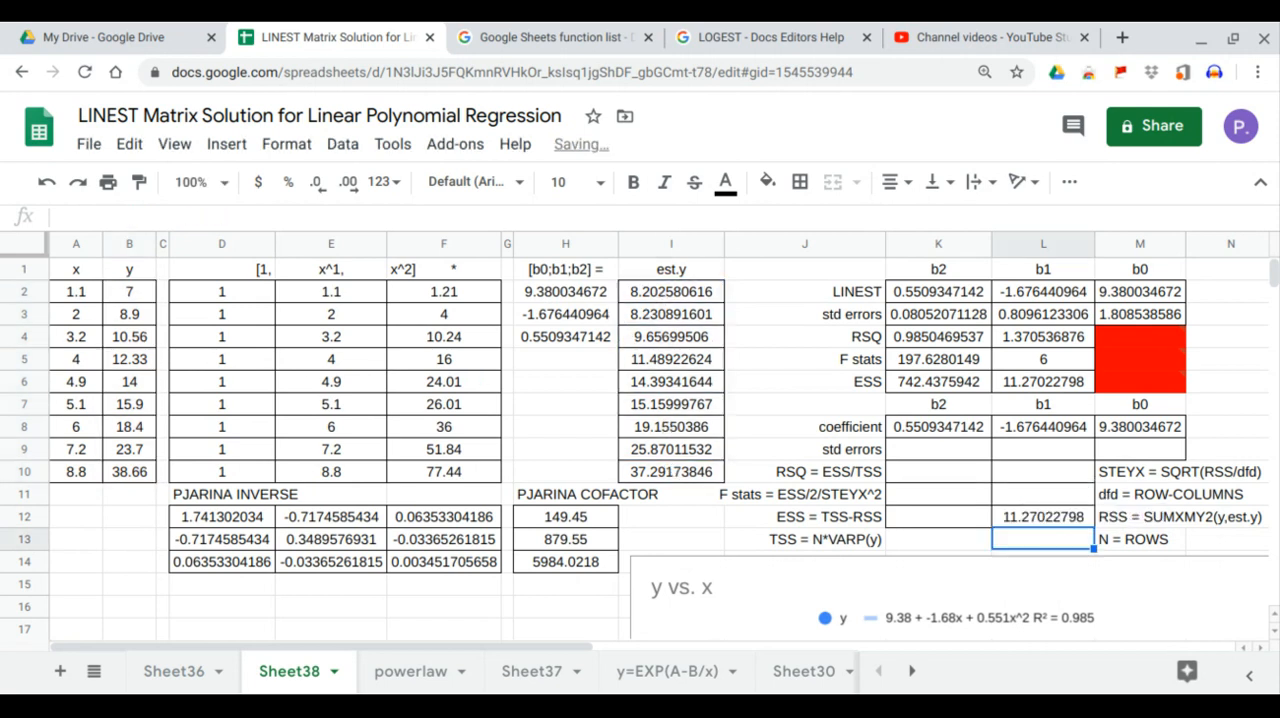
left_click(1036, 518)
left_click(1043, 381)
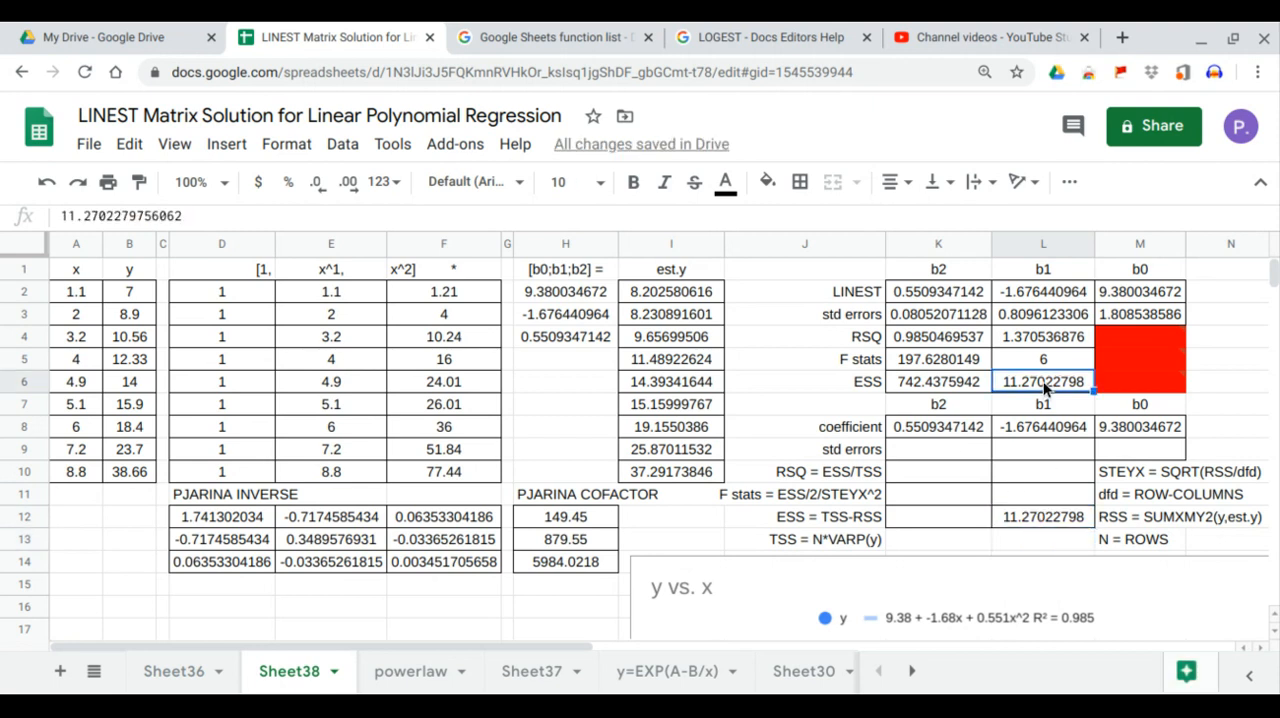
Step: Compute N in L13 with the ROWS function over the matrix range D2:F10
left_click(1064, 543)
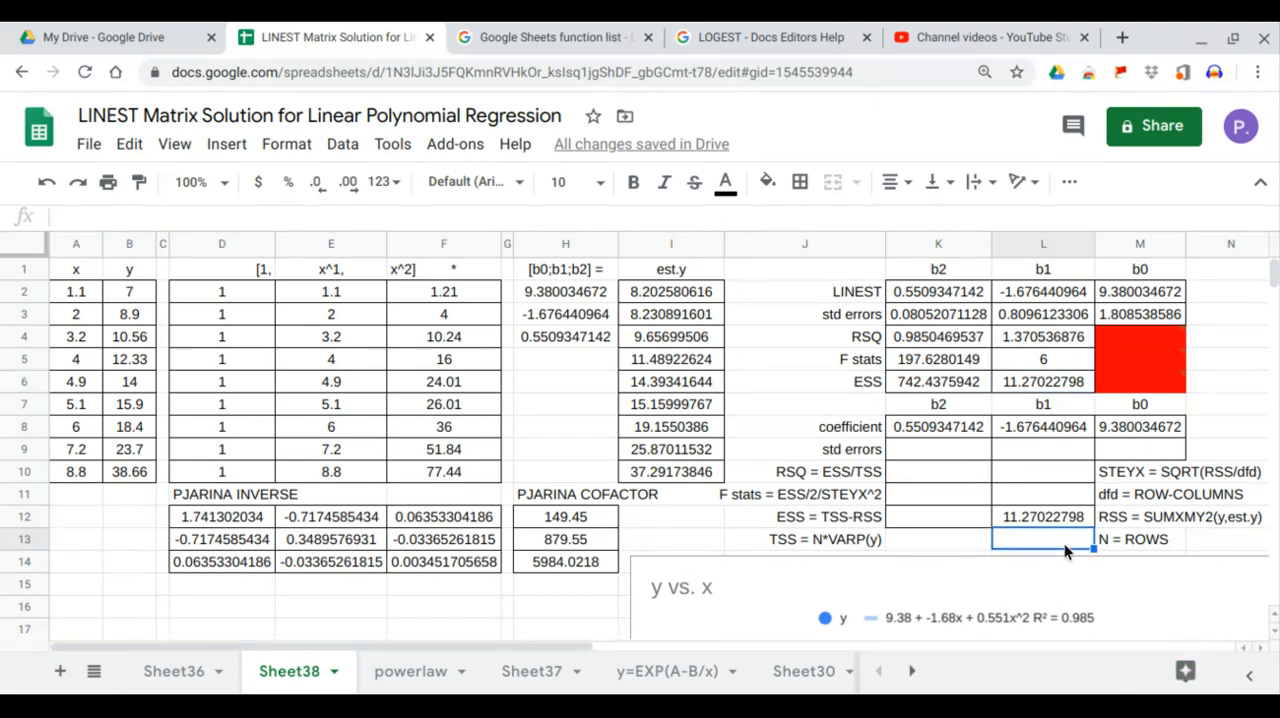
type("=")
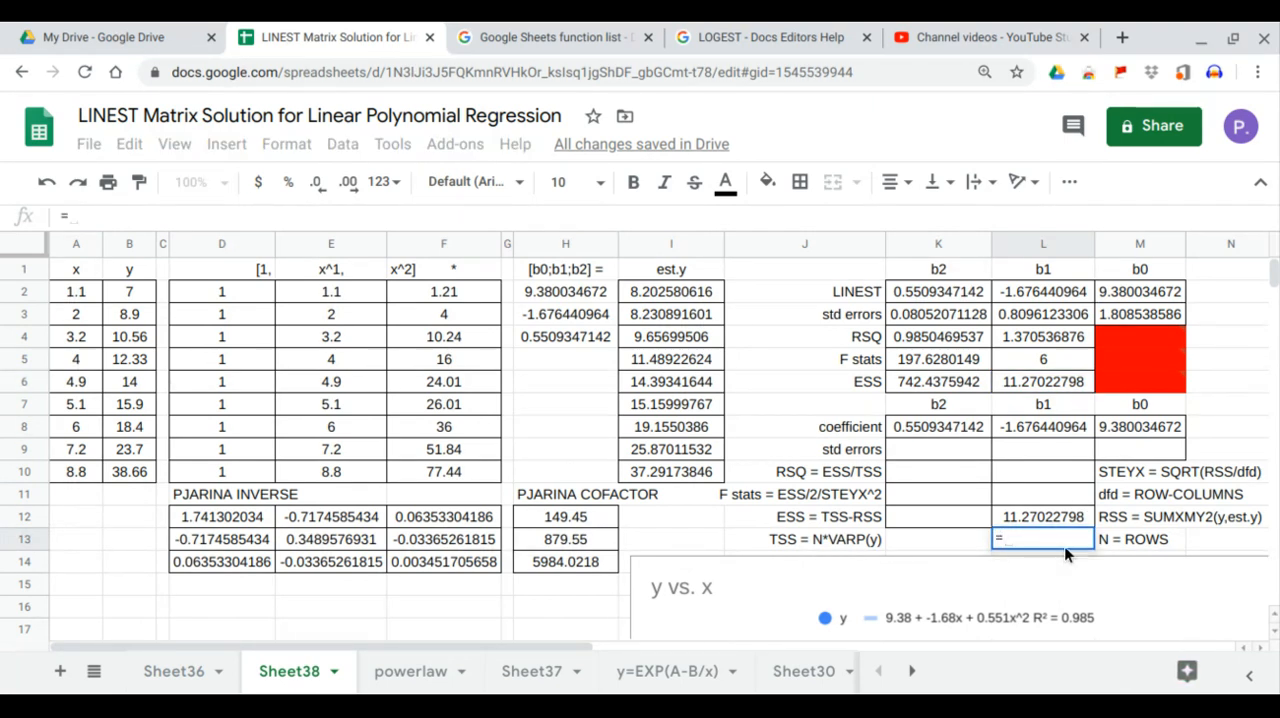
type("rows")
key("Tab")
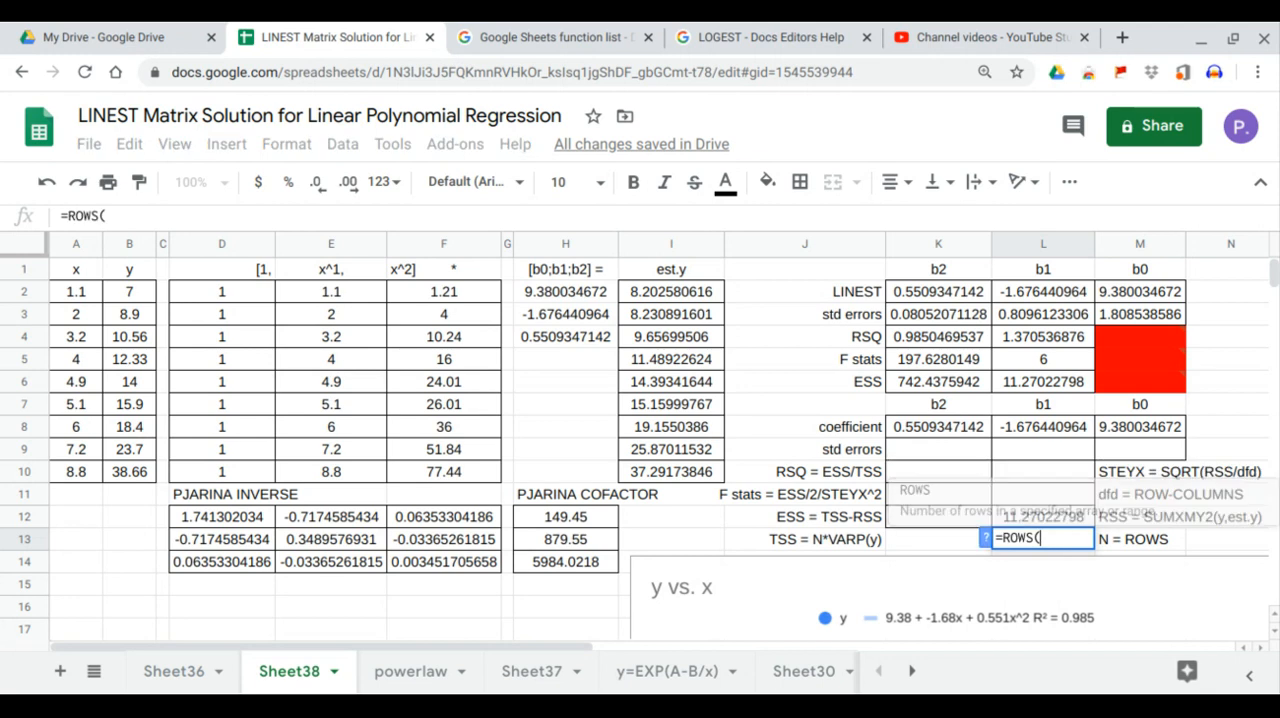
left_click_drag(229, 292, 418, 473)
key("Return")
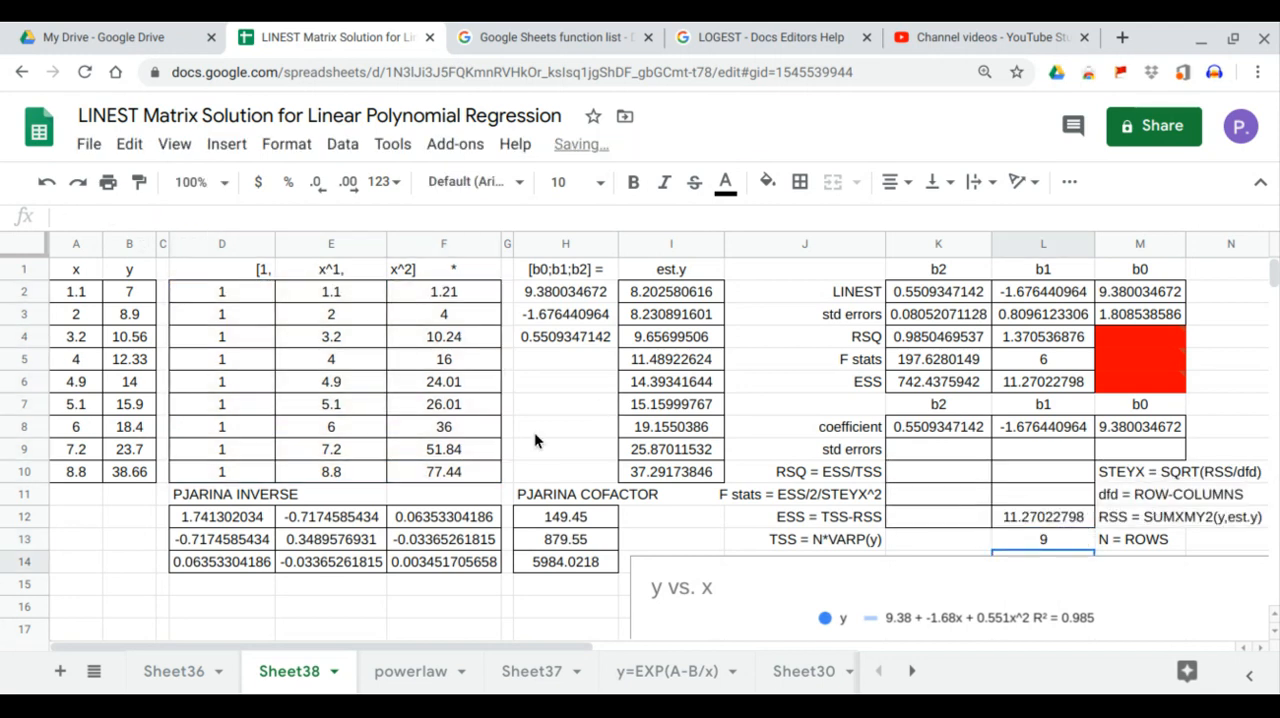
Step: Compute dfd in L11 with =L13-COLUMNS(D2:F10) and compare it with the LINEST value in L5
left_click(1025, 496)
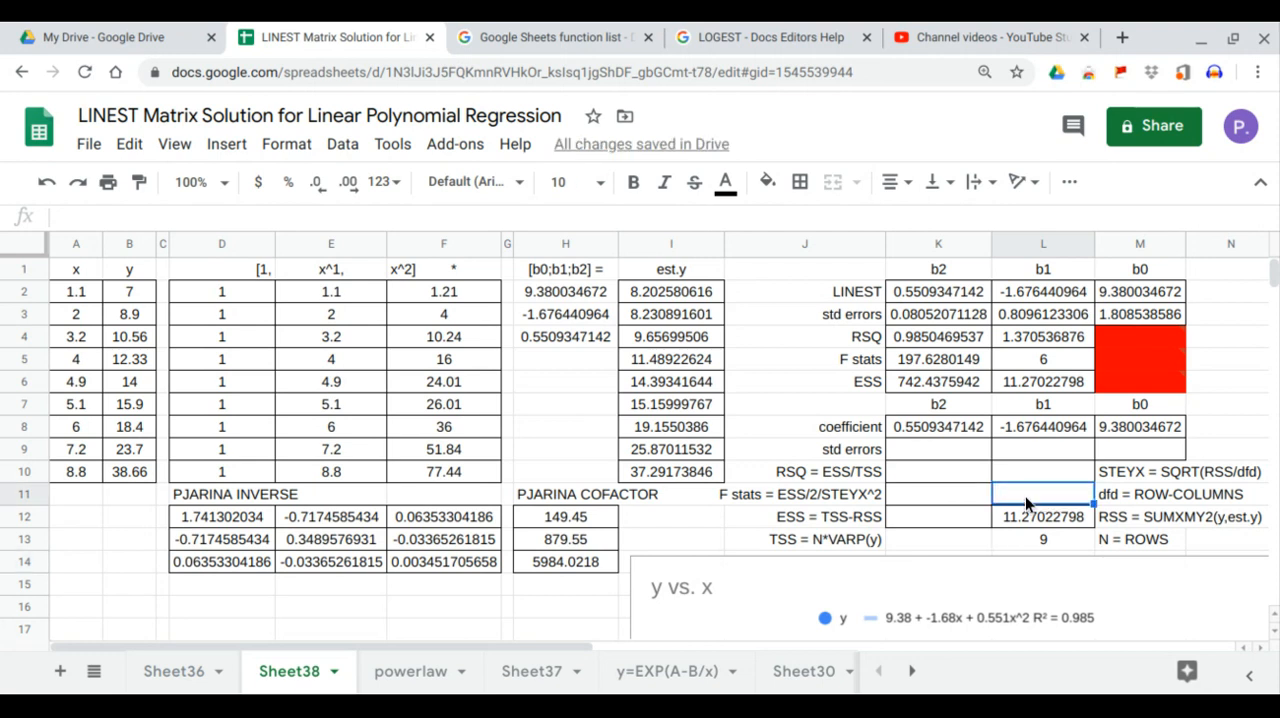
type("=")
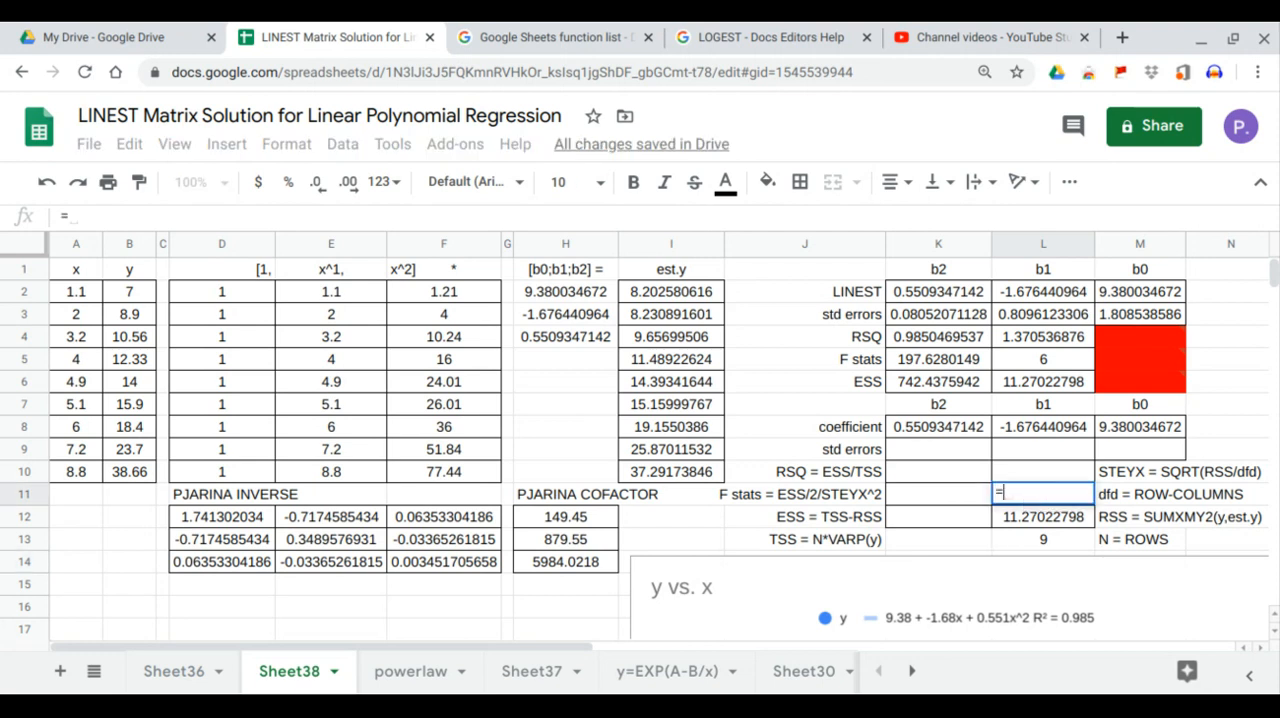
left_click(1031, 532)
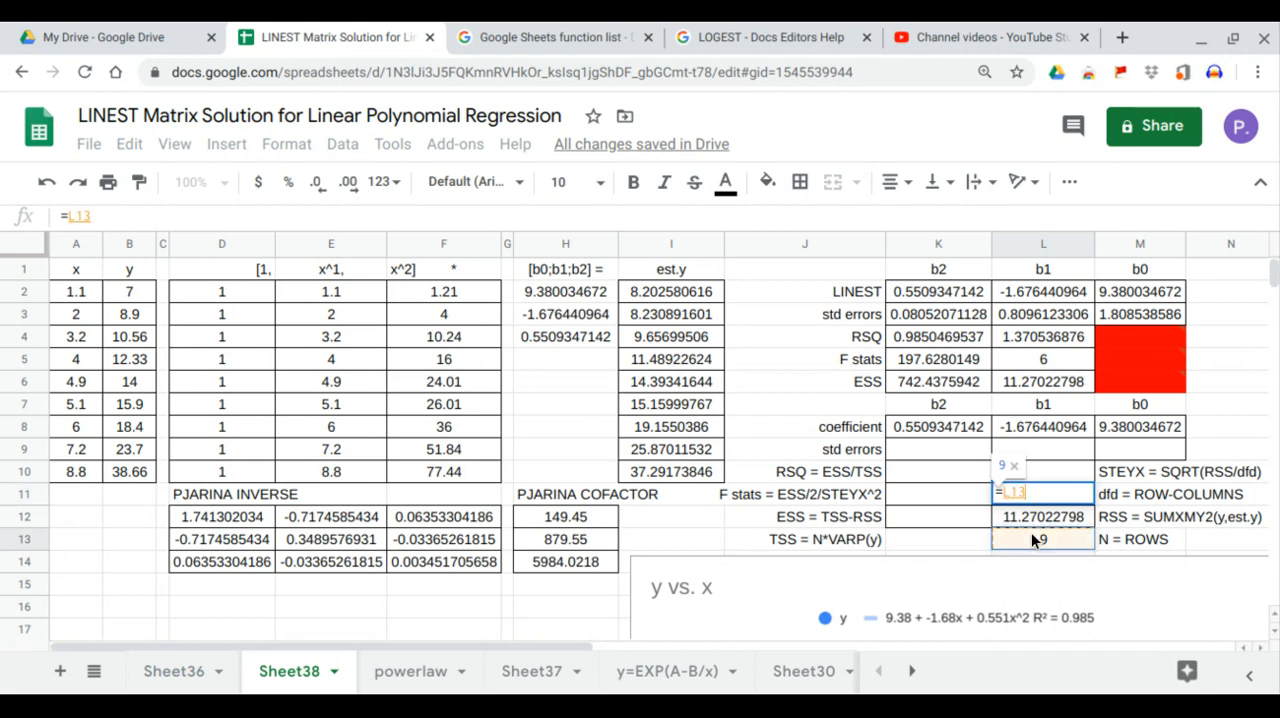
type("-column")
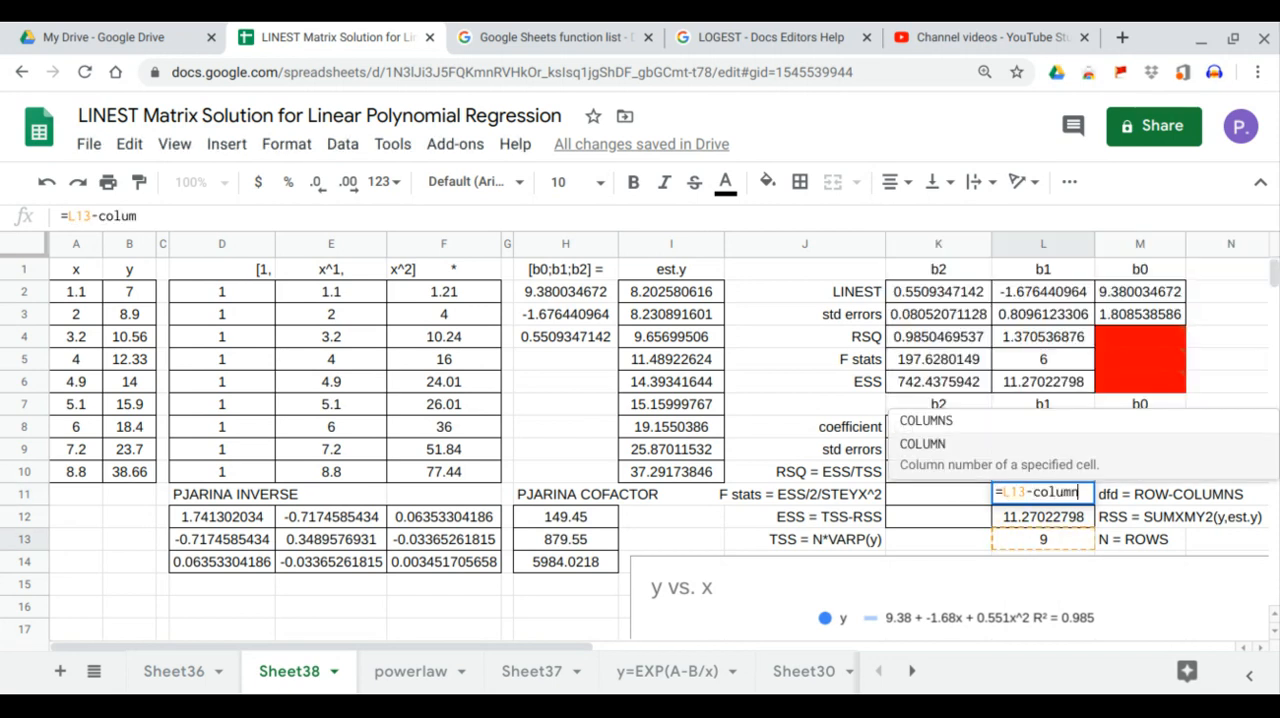
key("Tab")
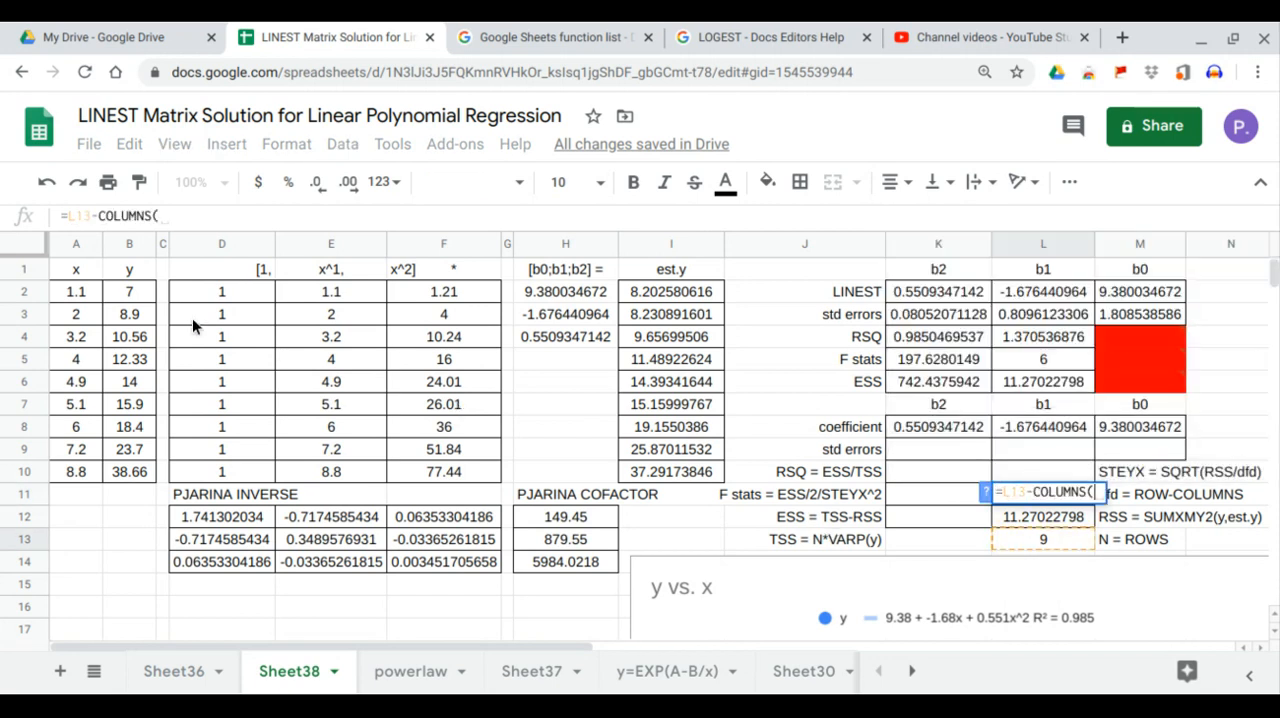
left_click_drag(220, 297, 420, 467)
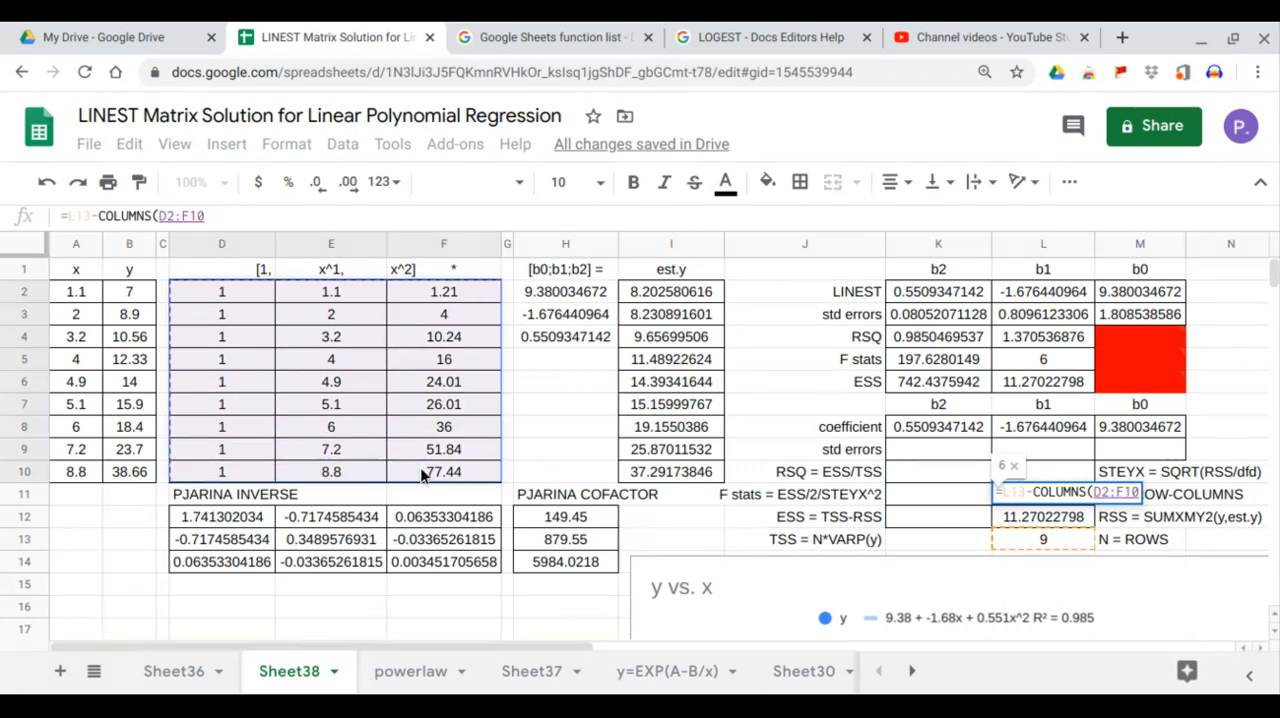
key("Return")
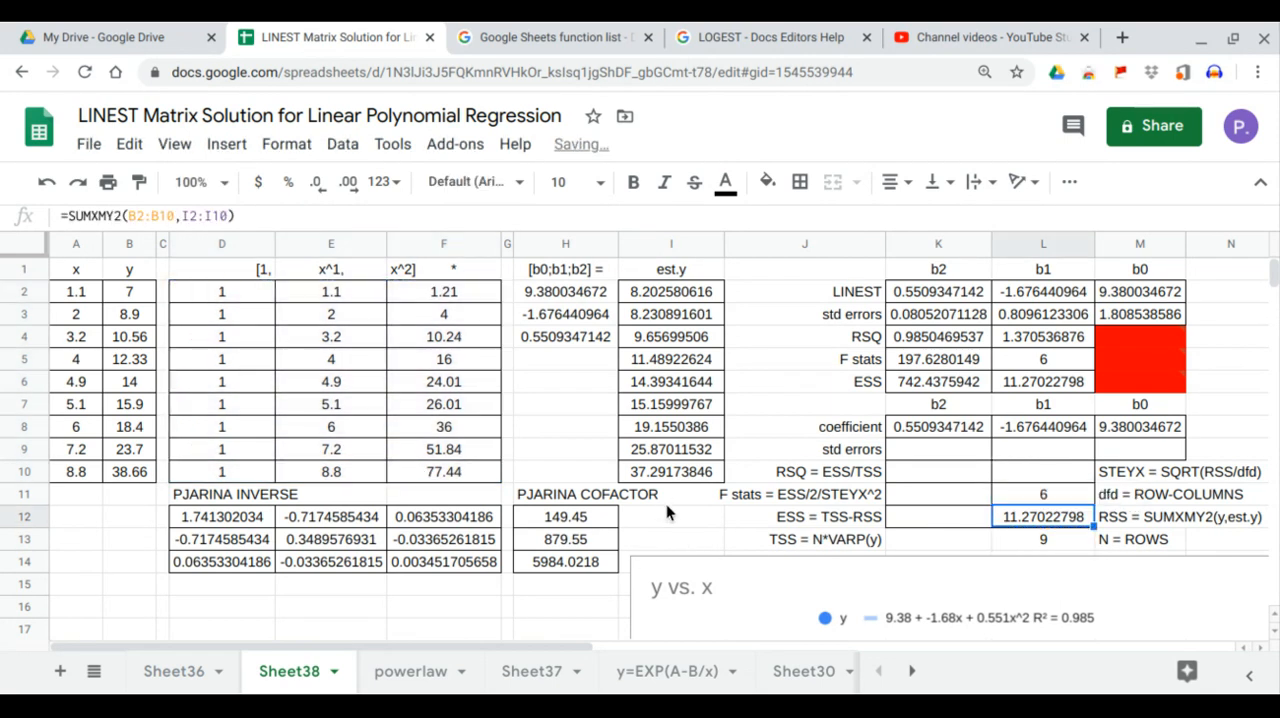
left_click(1036, 496)
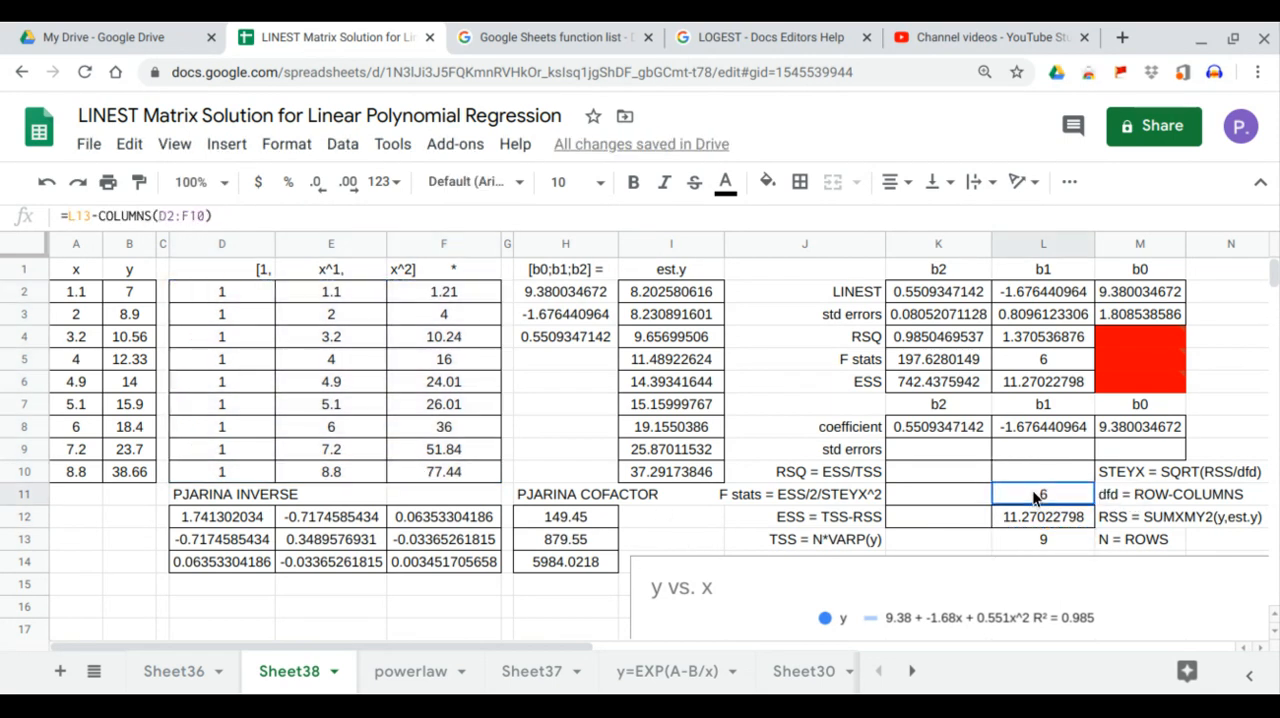
left_click(1043, 367)
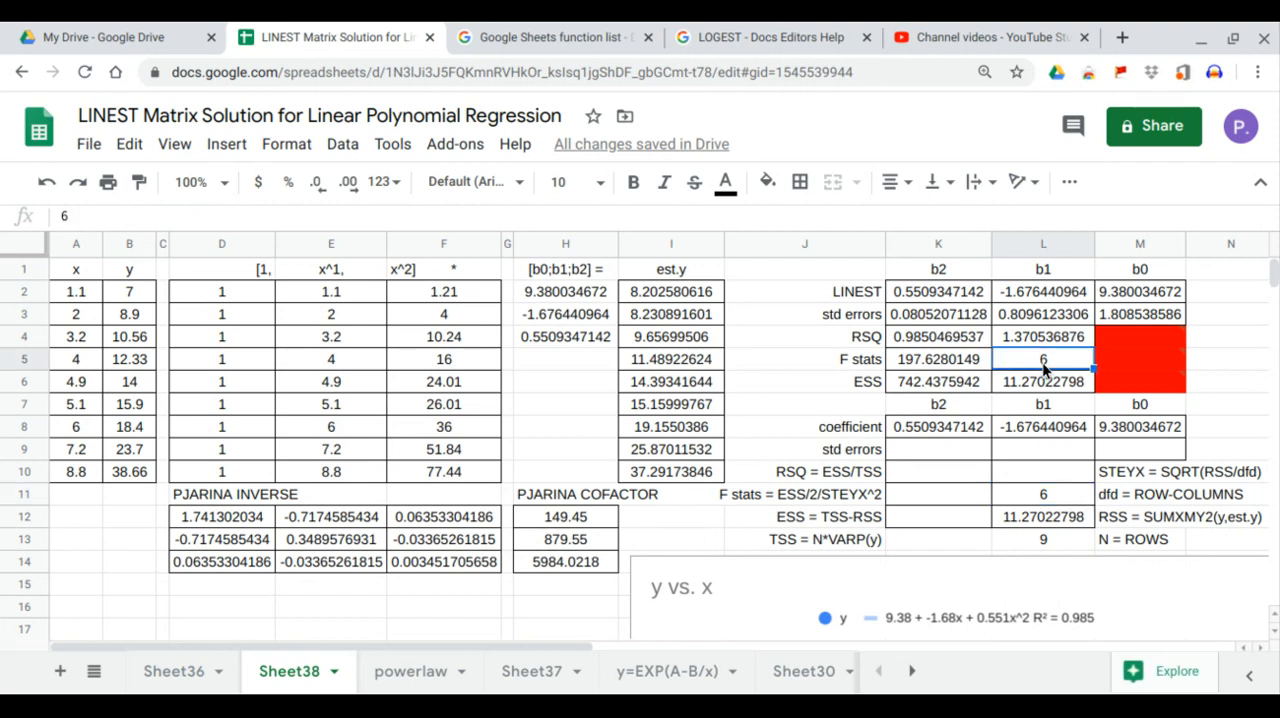
Step: Compute STEYX in L10 with =SQRT(L12/L11) and compare it with the LINEST value in L4
left_click(1070, 472)
type("=")
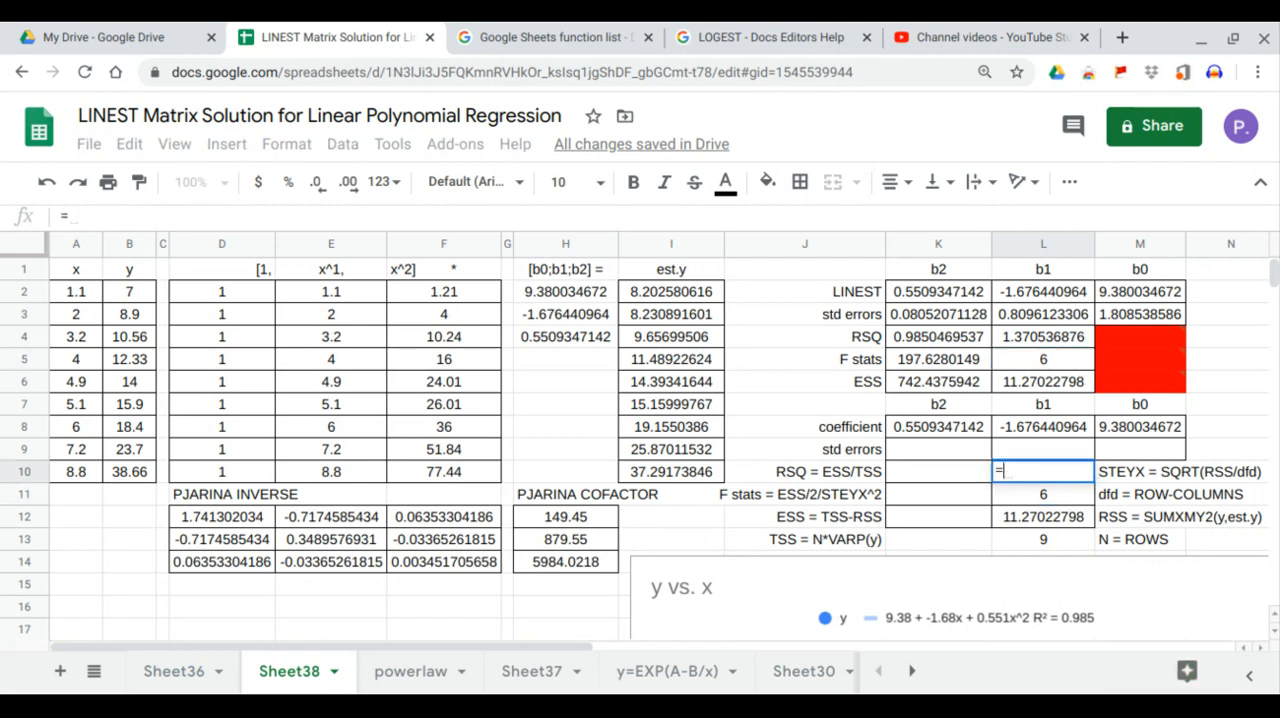
type("sqr")
key("Tab")
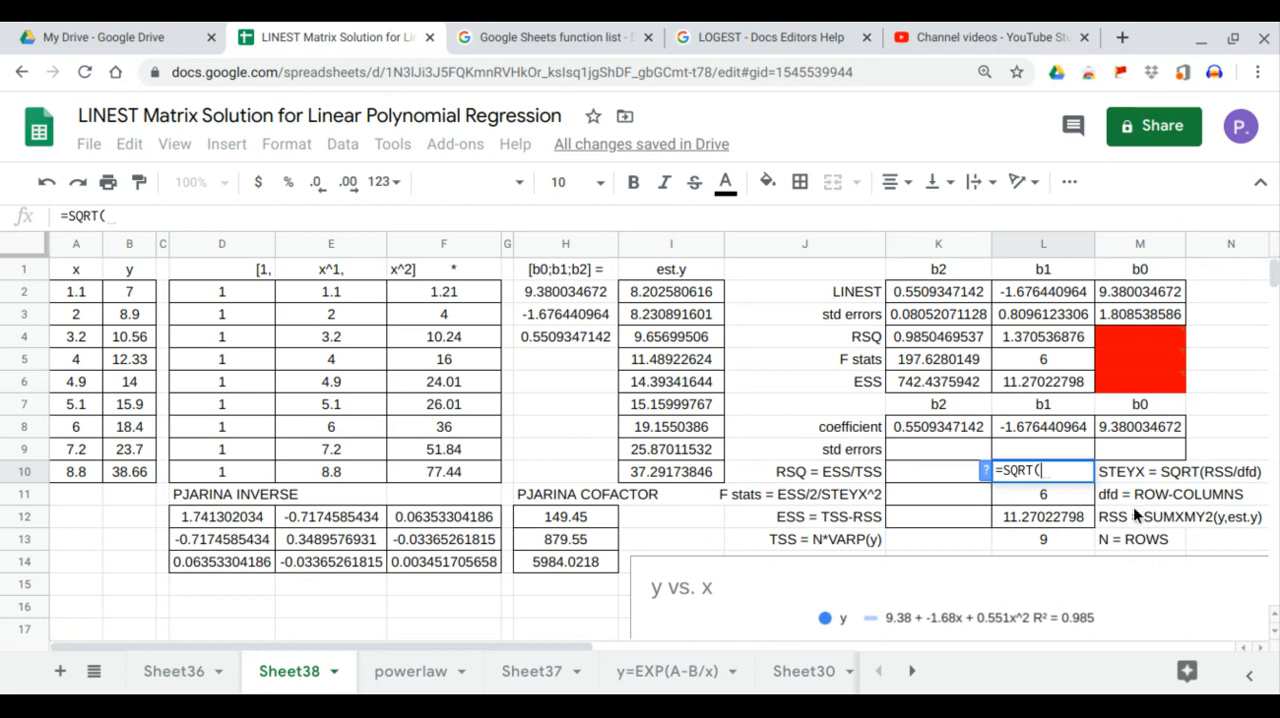
left_click(1080, 522)
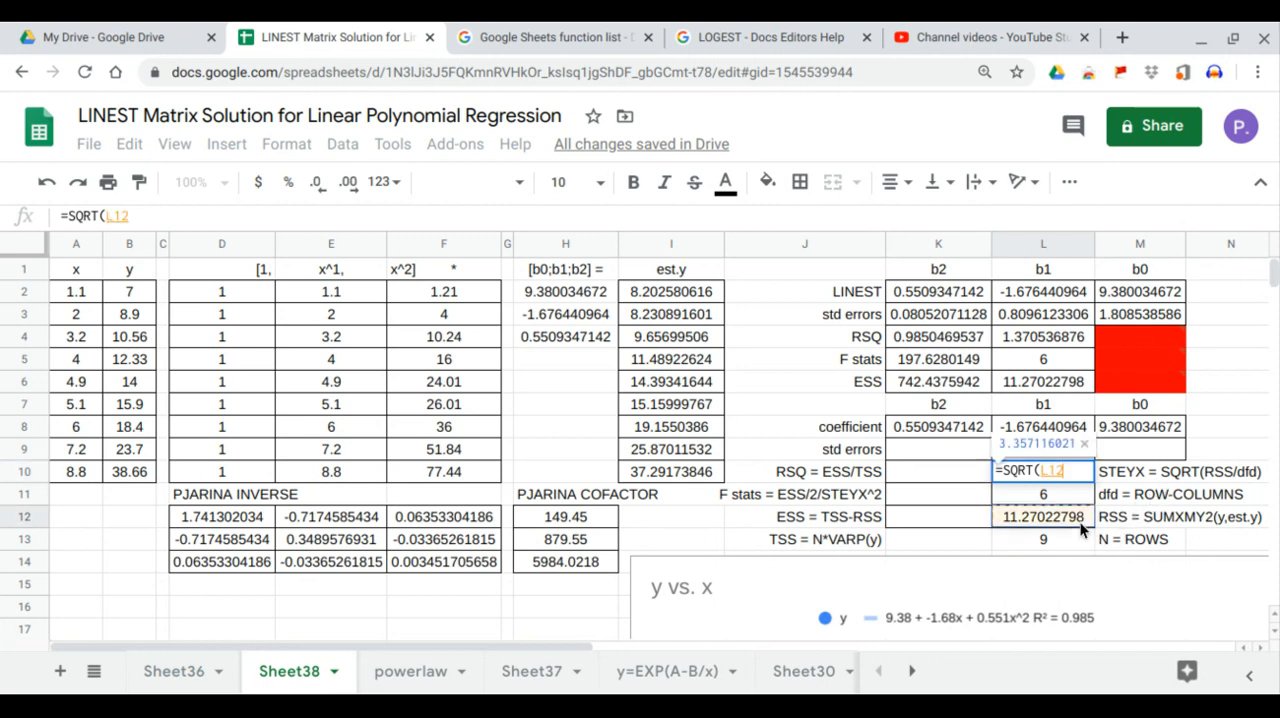
type("/")
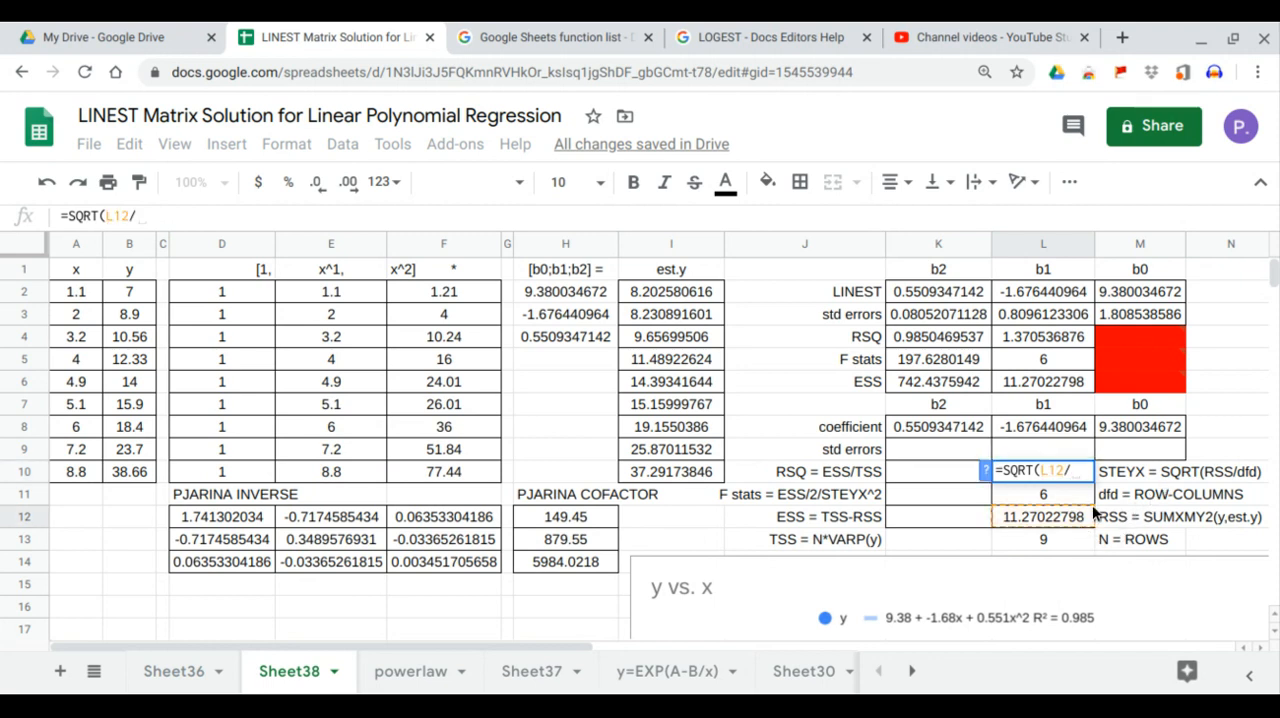
left_click(1086, 498)
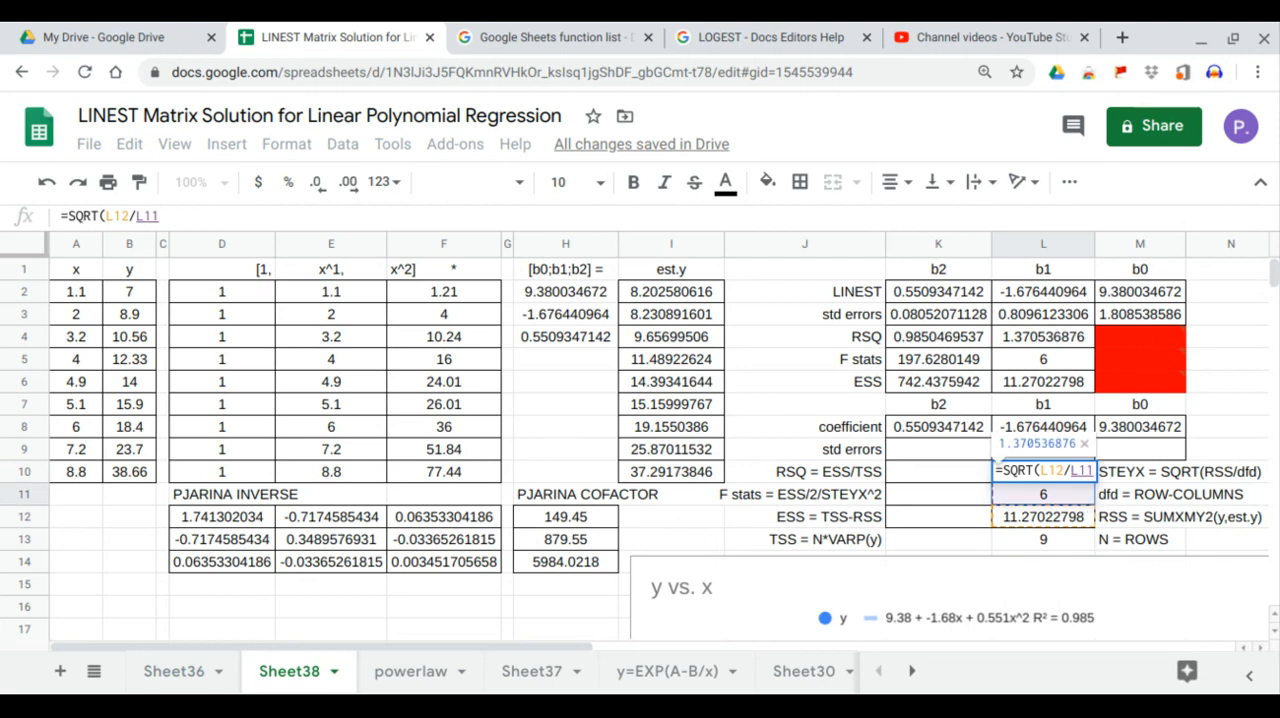
key("Return")
left_click(1084, 475)
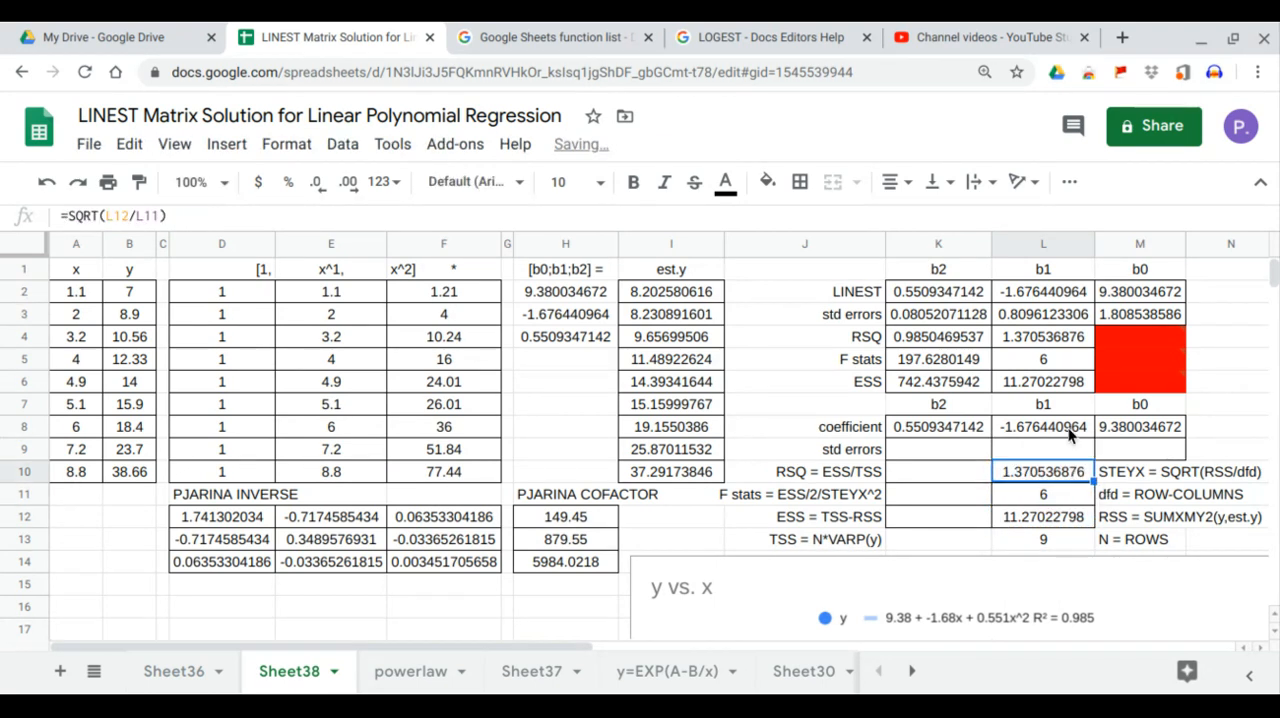
left_click(1053, 342)
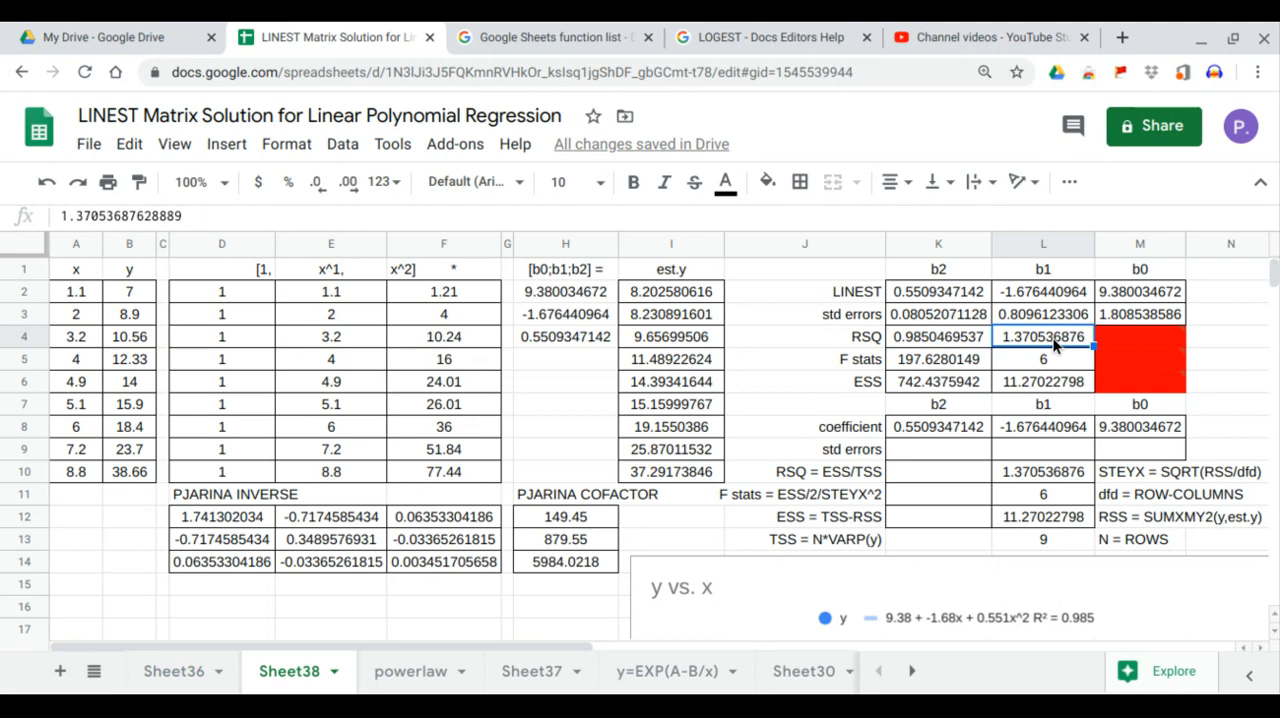
Step: Compute the b0 standard error in M9 with =L10*SQRT(D12) and compare it with the LINEST value in M3
left_click(1141, 449)
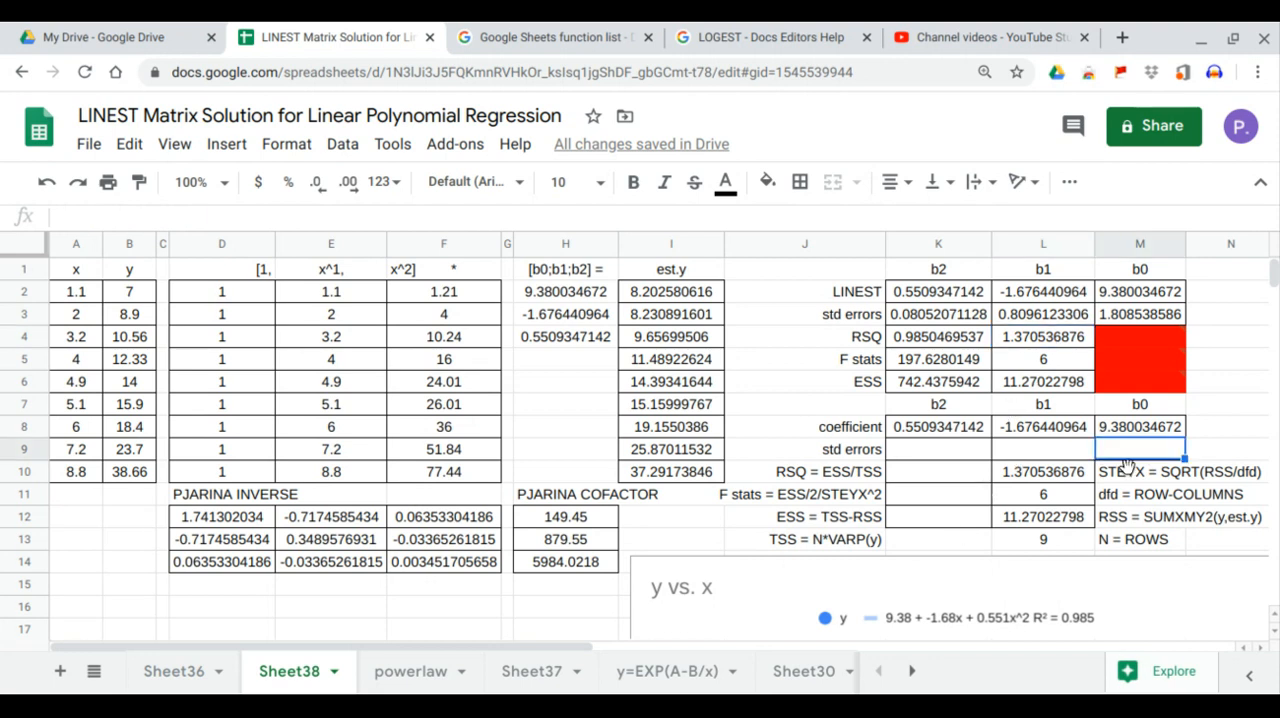
type("=")
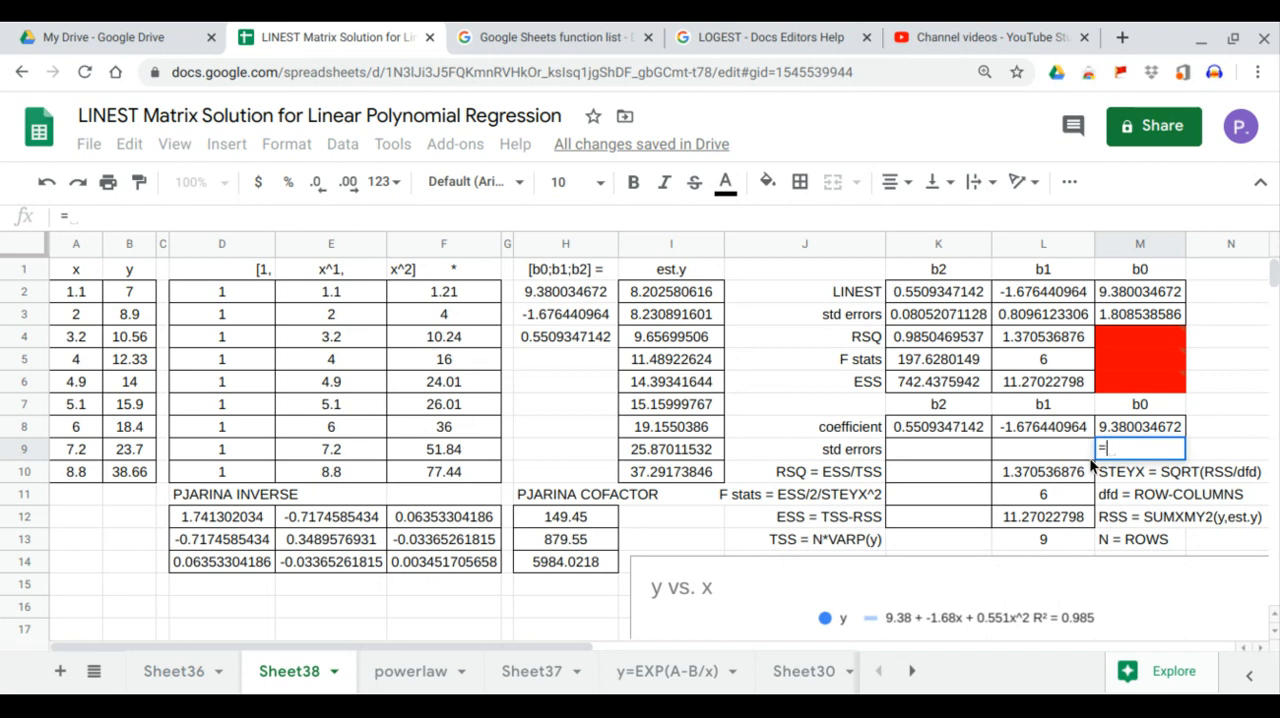
left_click(1078, 470)
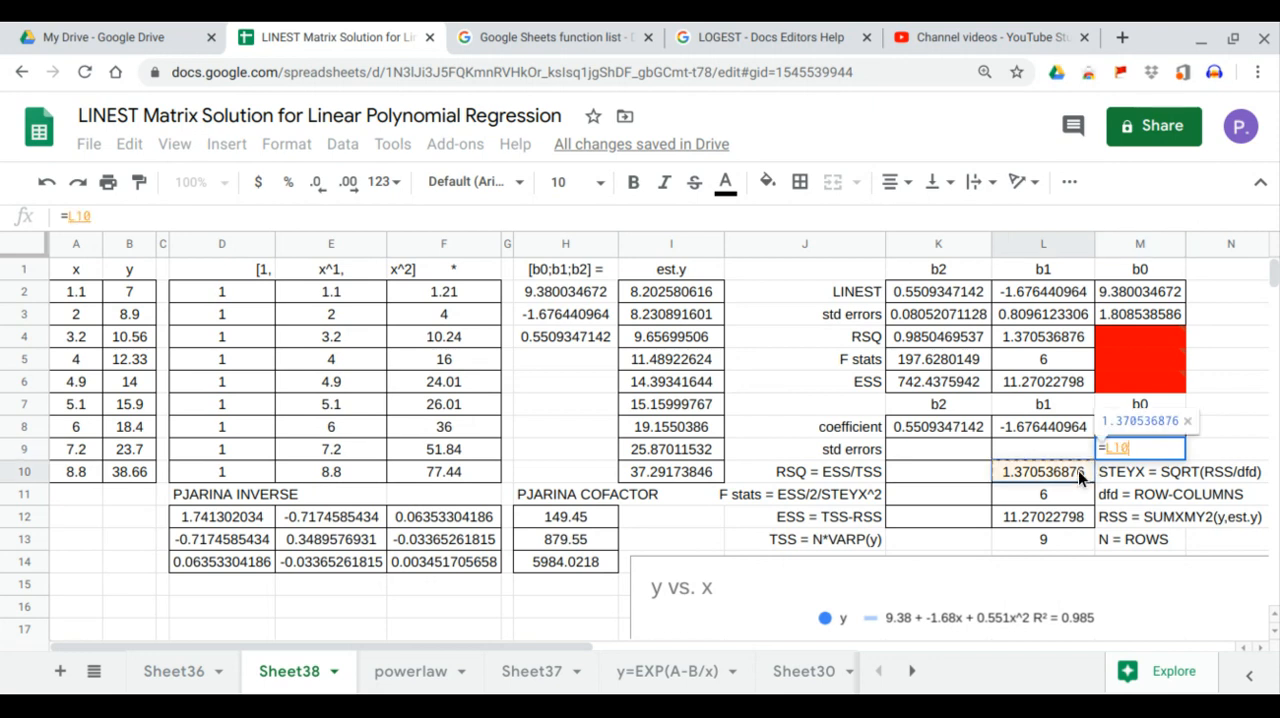
type("*SQRT(")
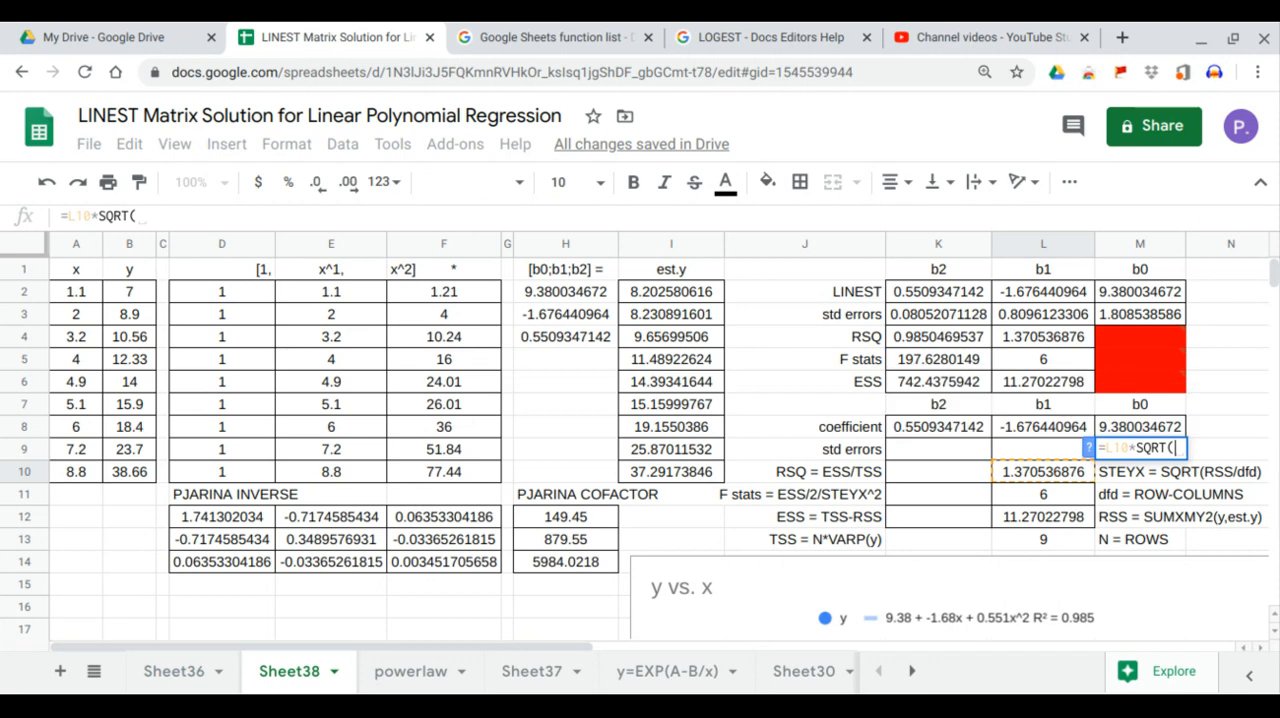
left_click(271, 515)
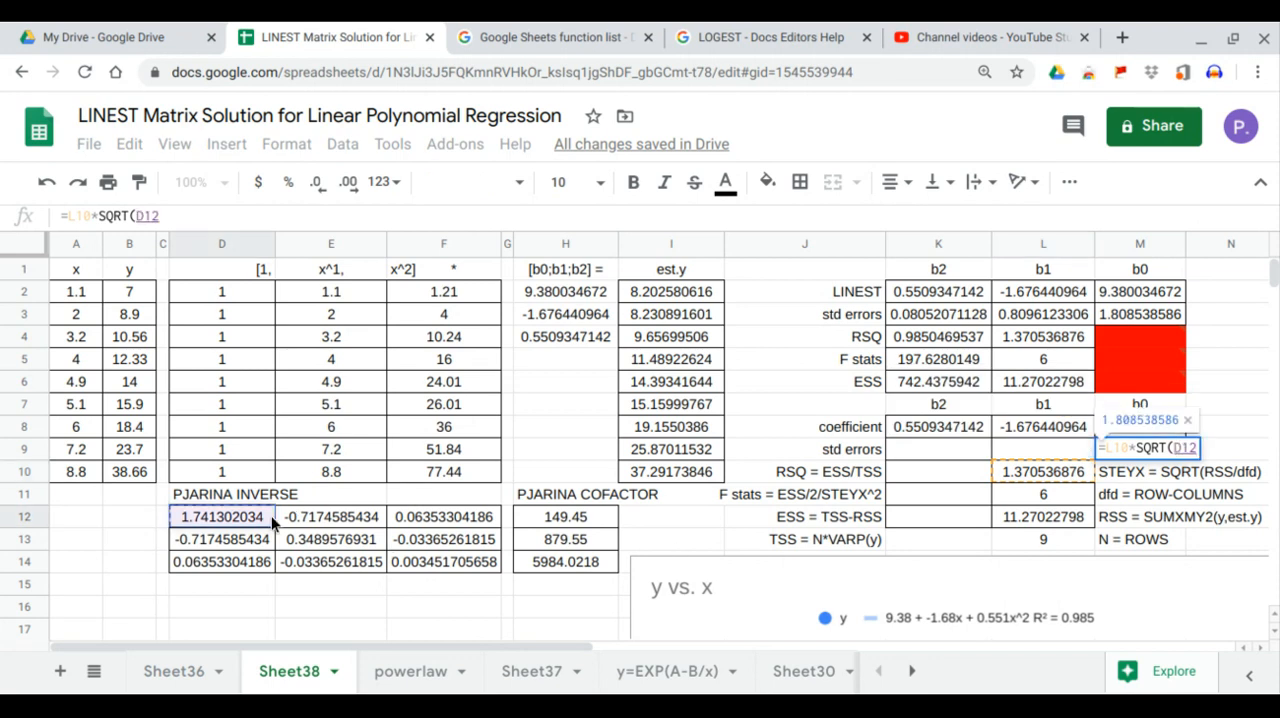
key("Return")
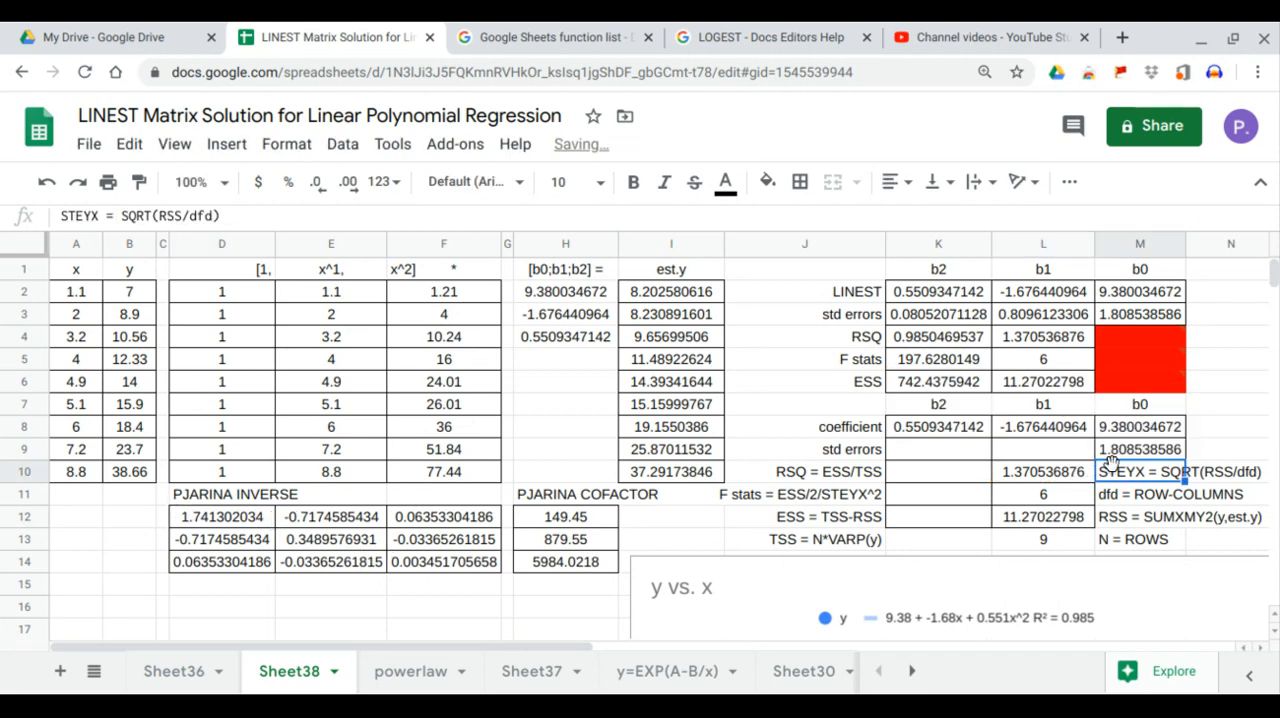
left_click(1115, 449)
left_click(1140, 316)
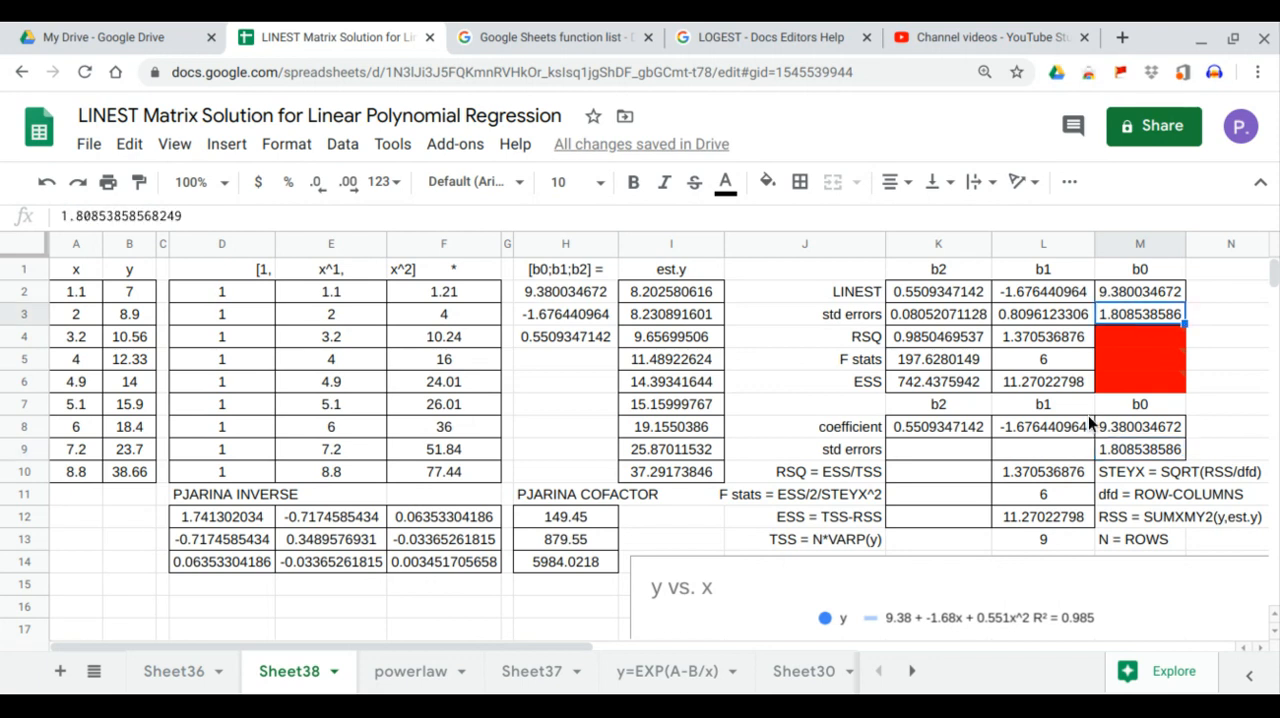
Step: Compute the b1 standard error in L9 with =L10*SQRT(E13) and compare it with the LINEST value in L3
left_click(1043, 449)
type("=")
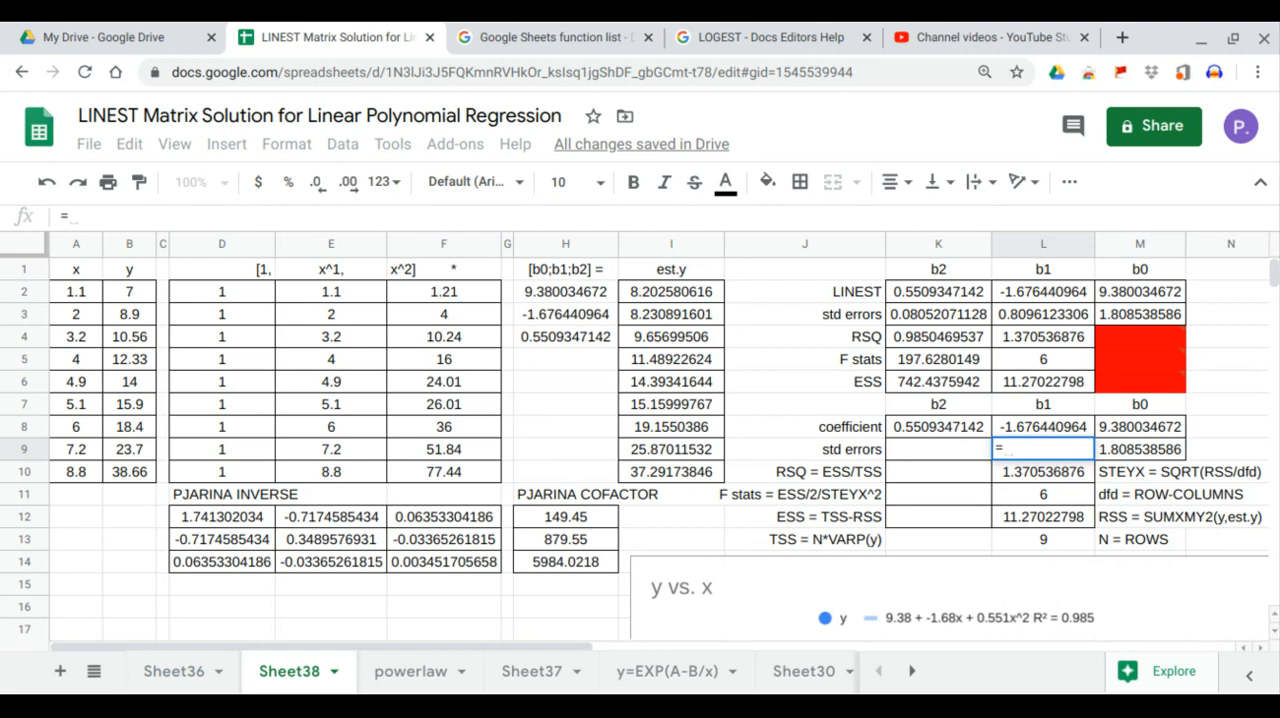
left_click(1075, 479)
type("I*sq")
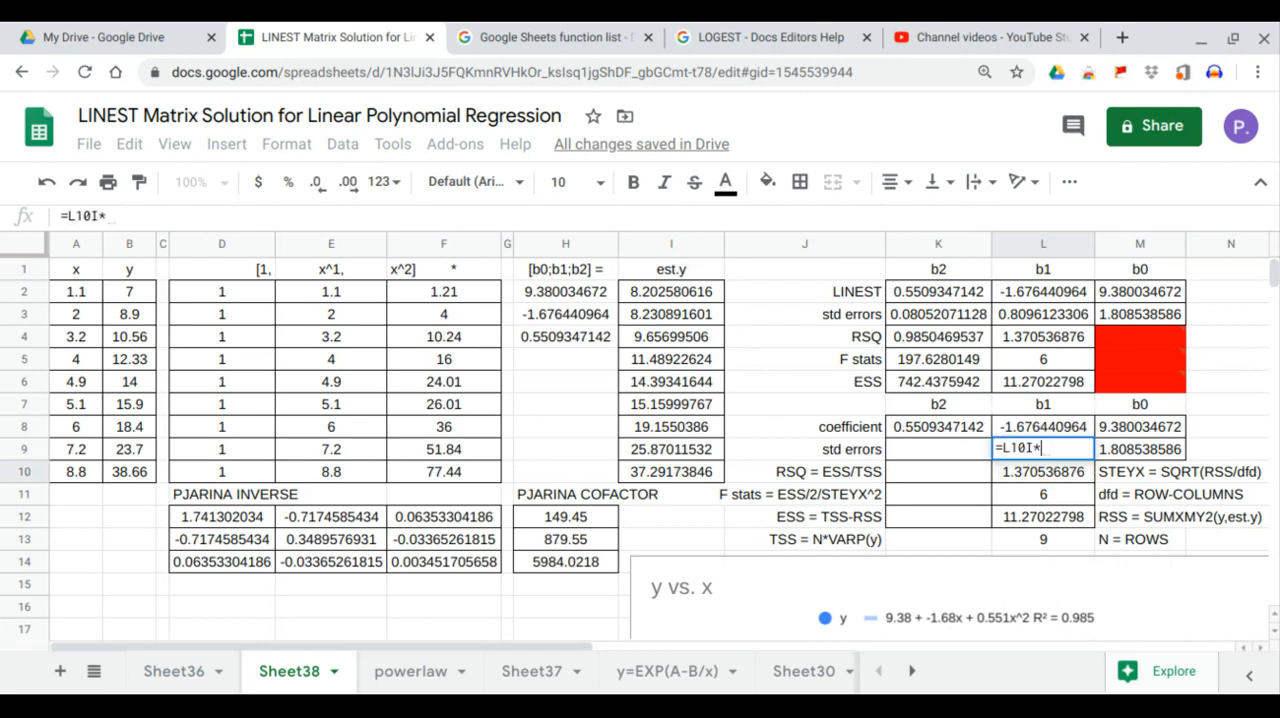
key("BackSpace")
key("BackSpace")
key("BackSpace")
key("BackSpace")
key("BackSpace")
key("BackSpace")
key("BackSpace")
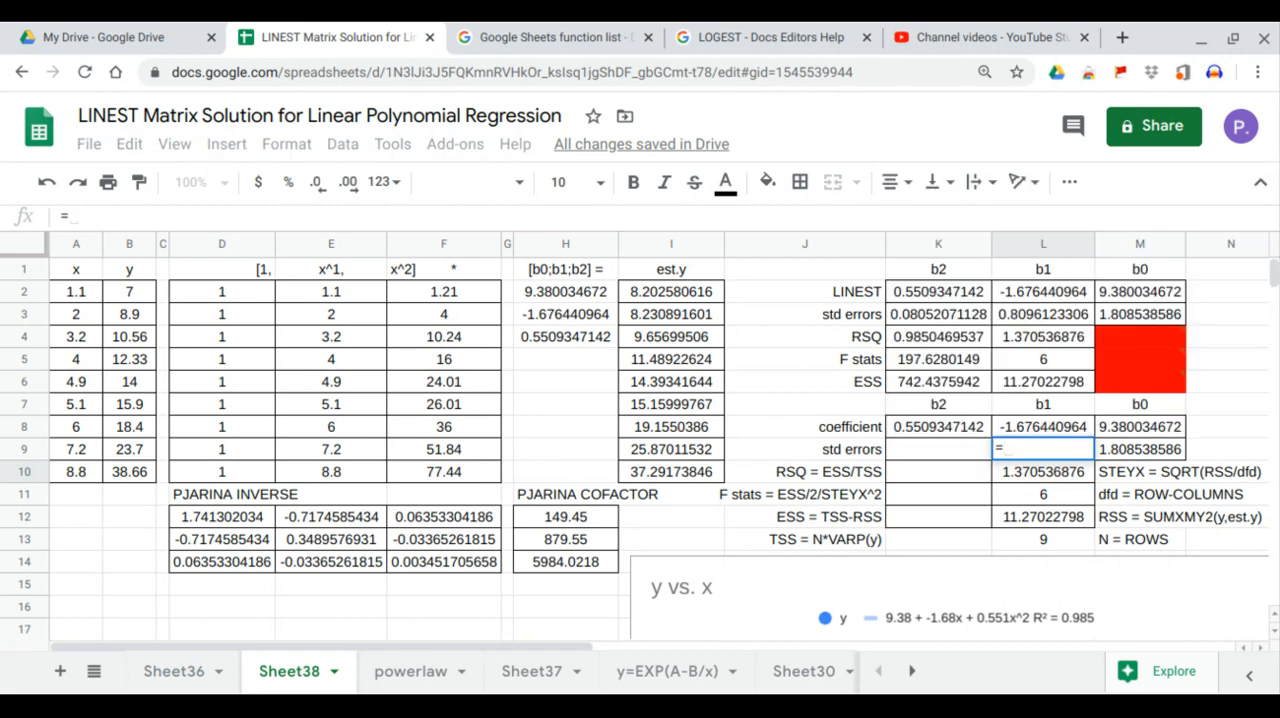
left_click(1068, 472)
type("*sq")
key("Tab")
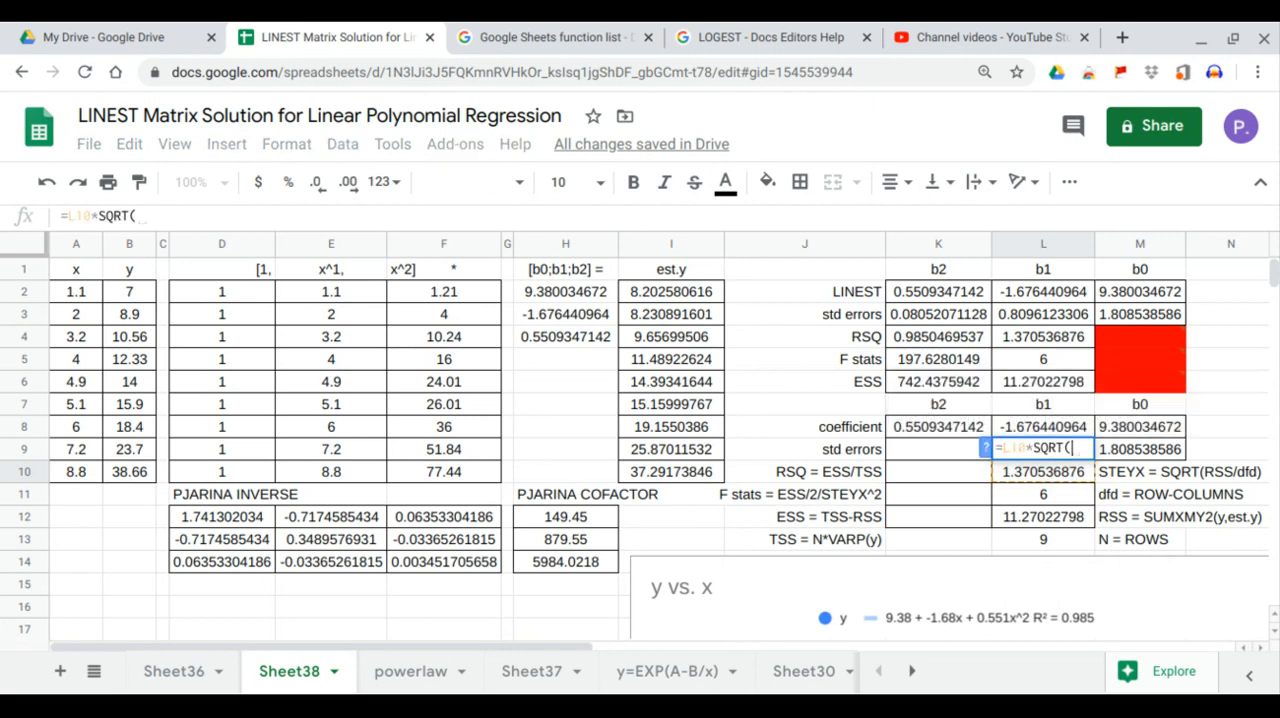
left_click(324, 541)
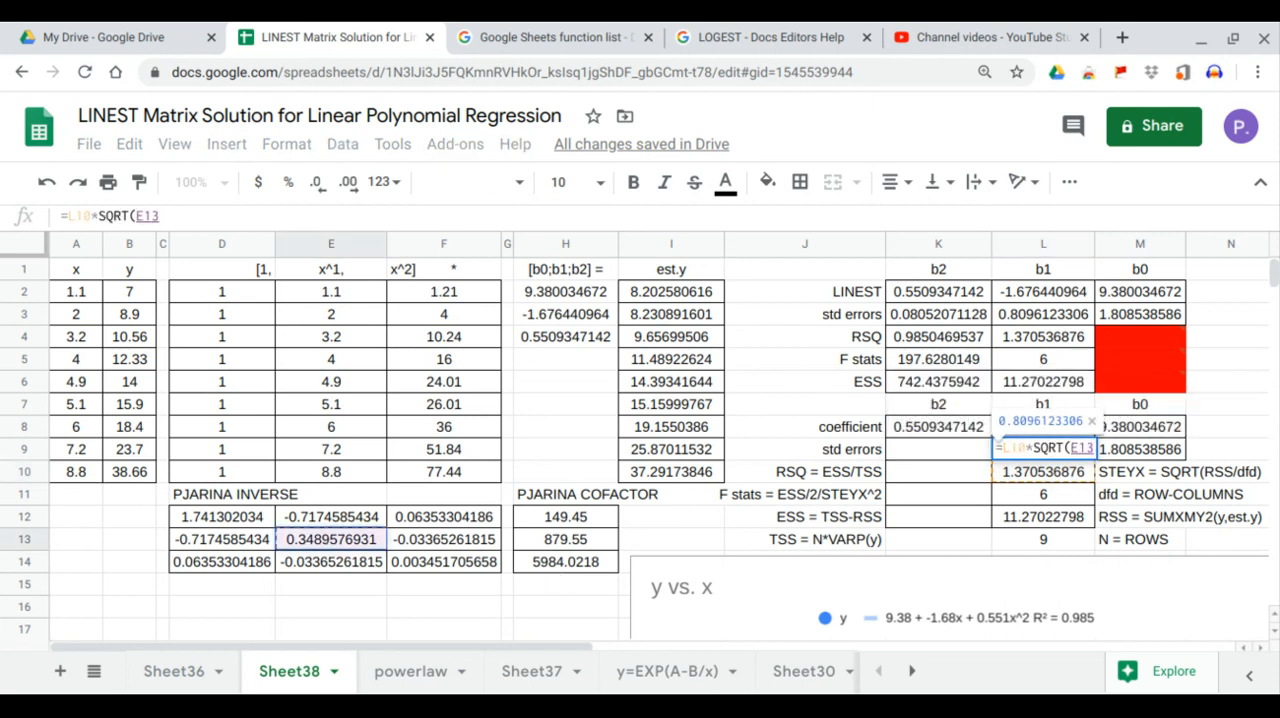
key("Return")
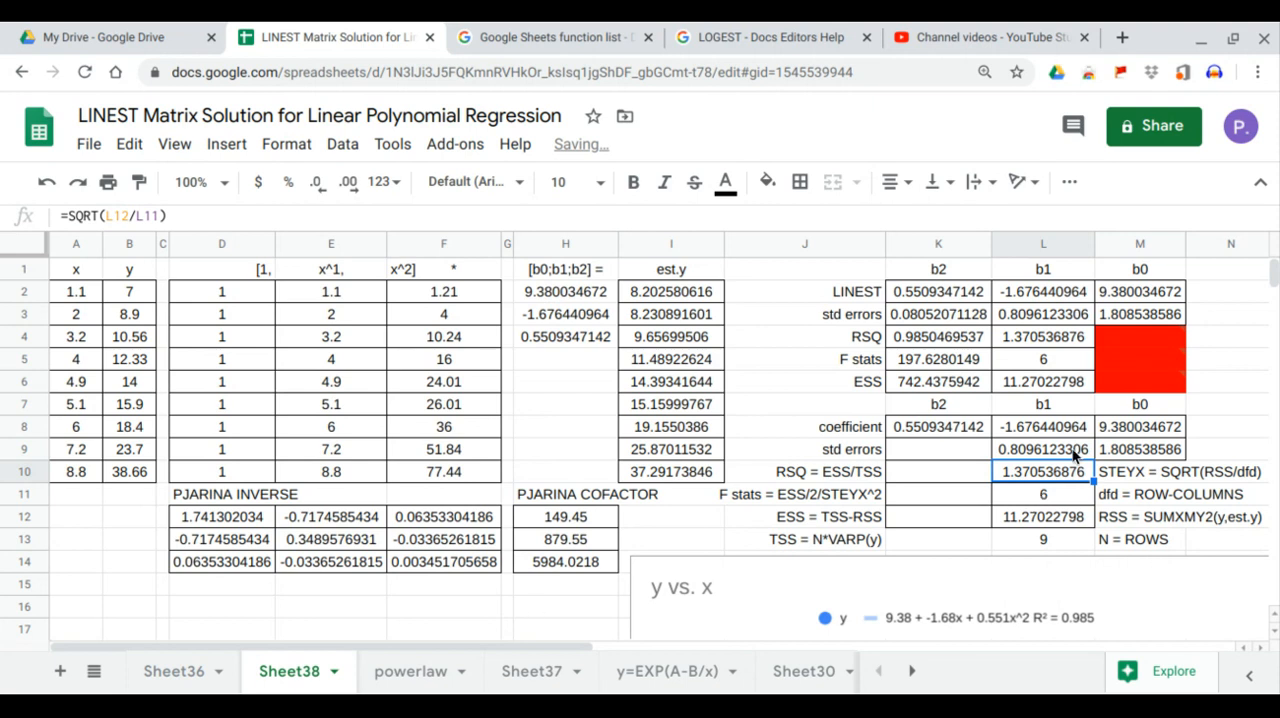
left_click(1075, 452)
left_click(1054, 316)
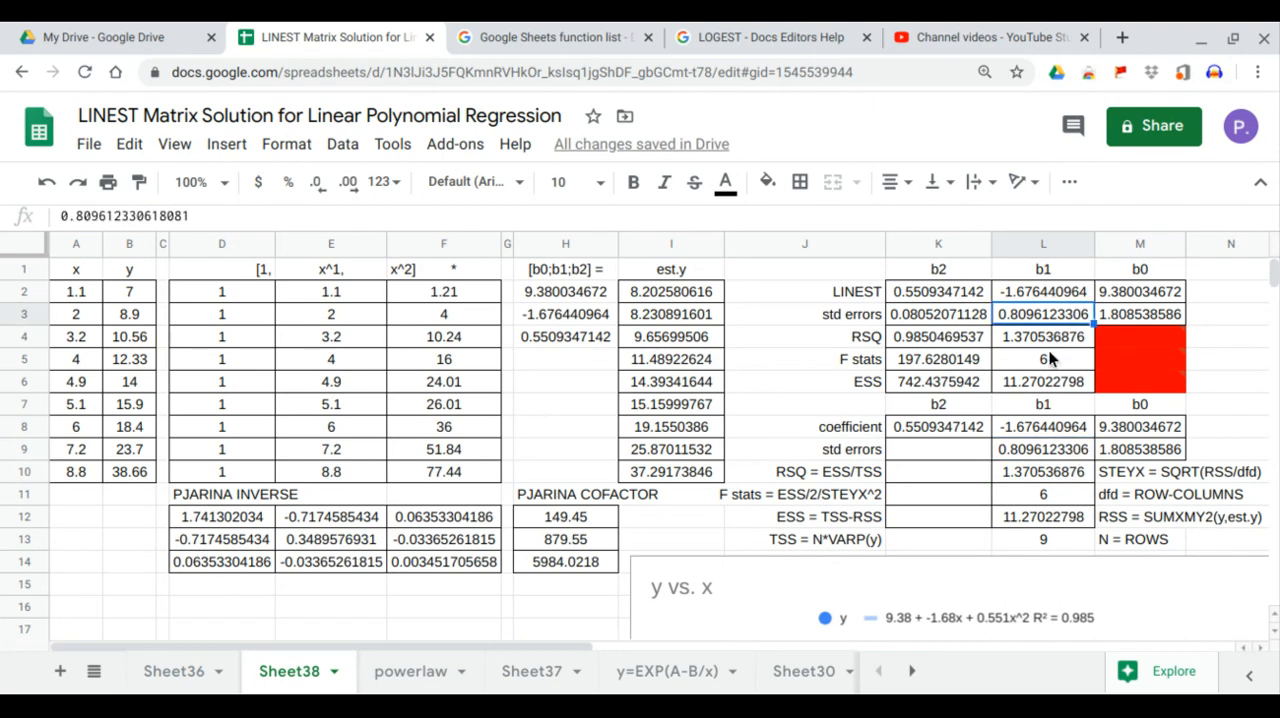
Step: Compute the b2 standard error in K9 with =L10*SQRT(F14) and compare it with the LINEST value in K3
left_click(960, 450)
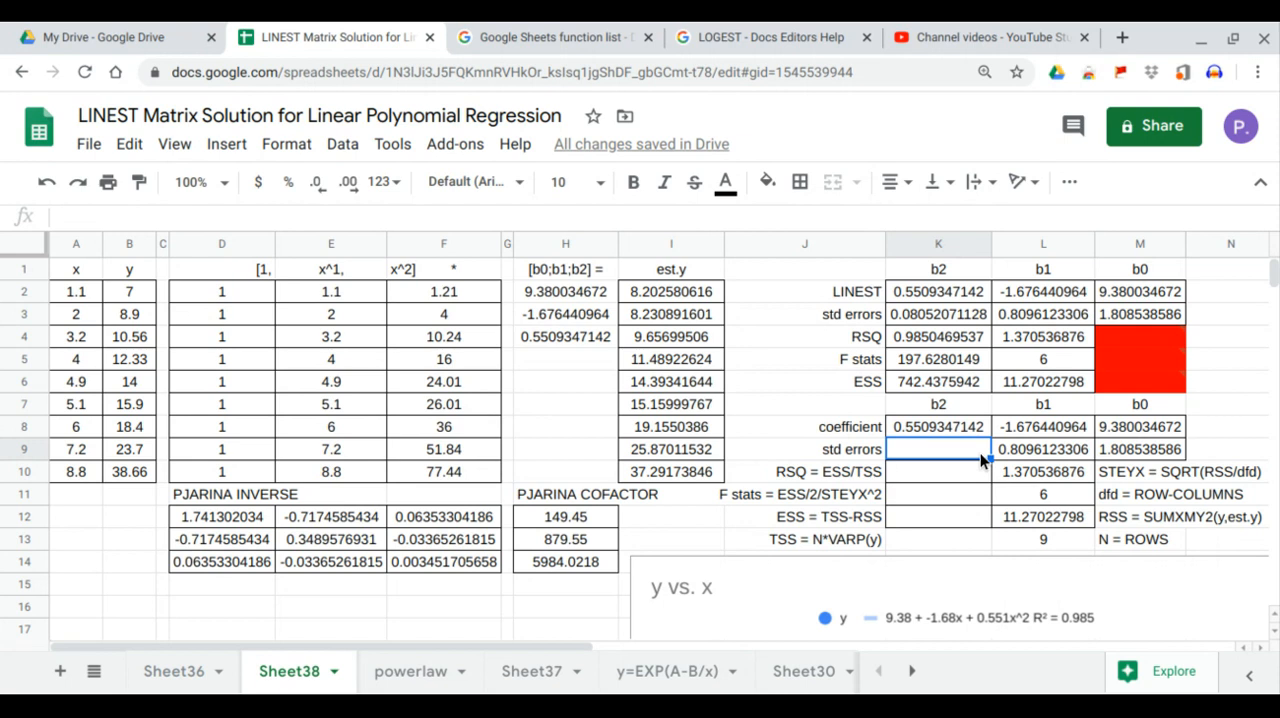
type("=")
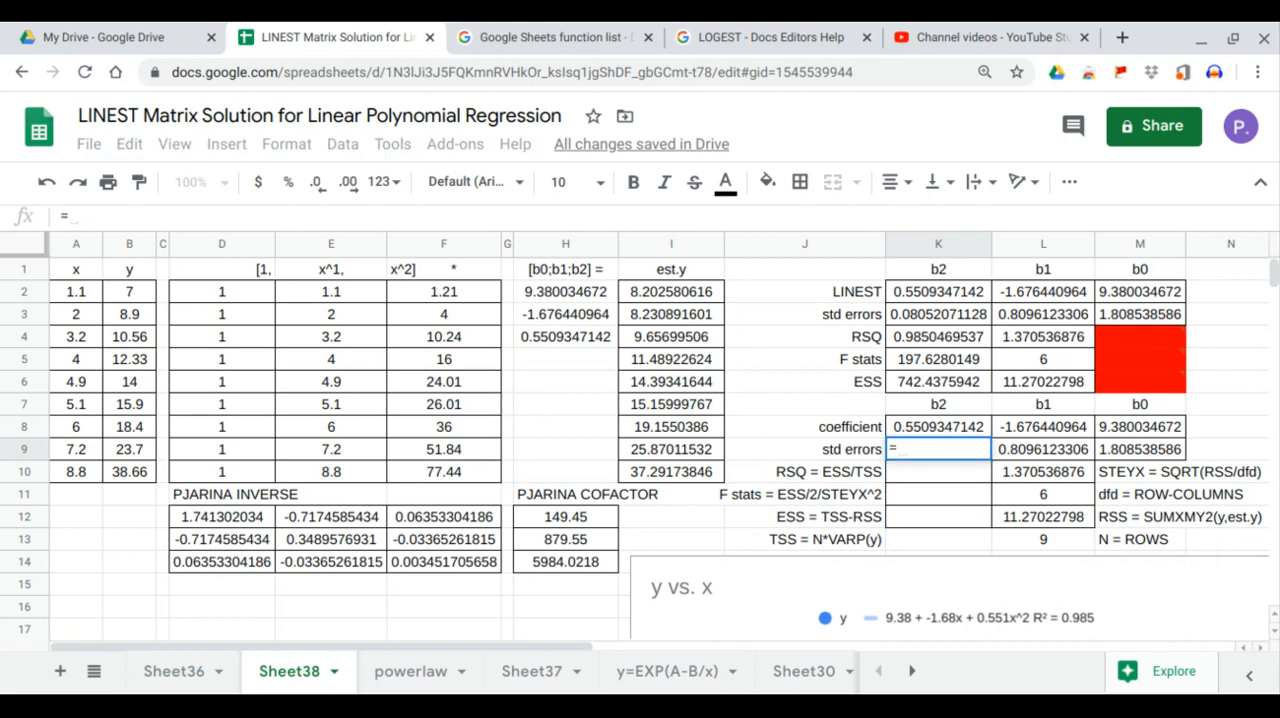
left_click(1080, 471)
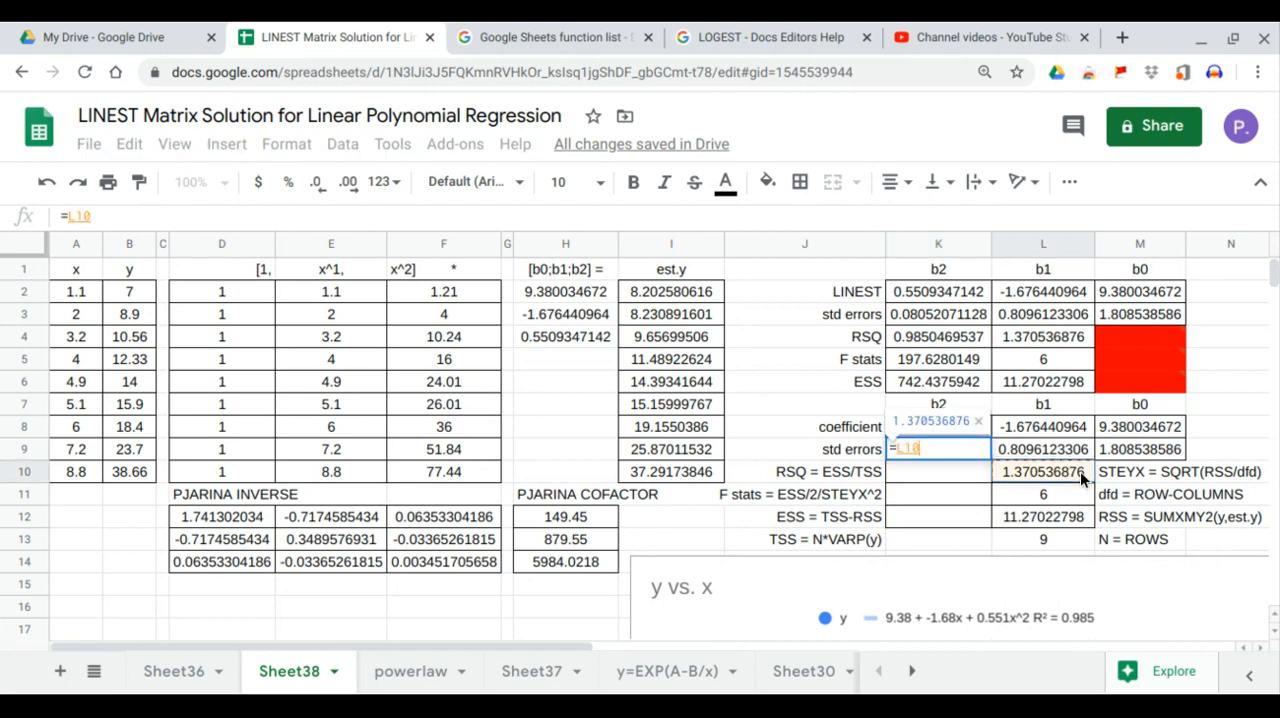
type("*SQRT(")
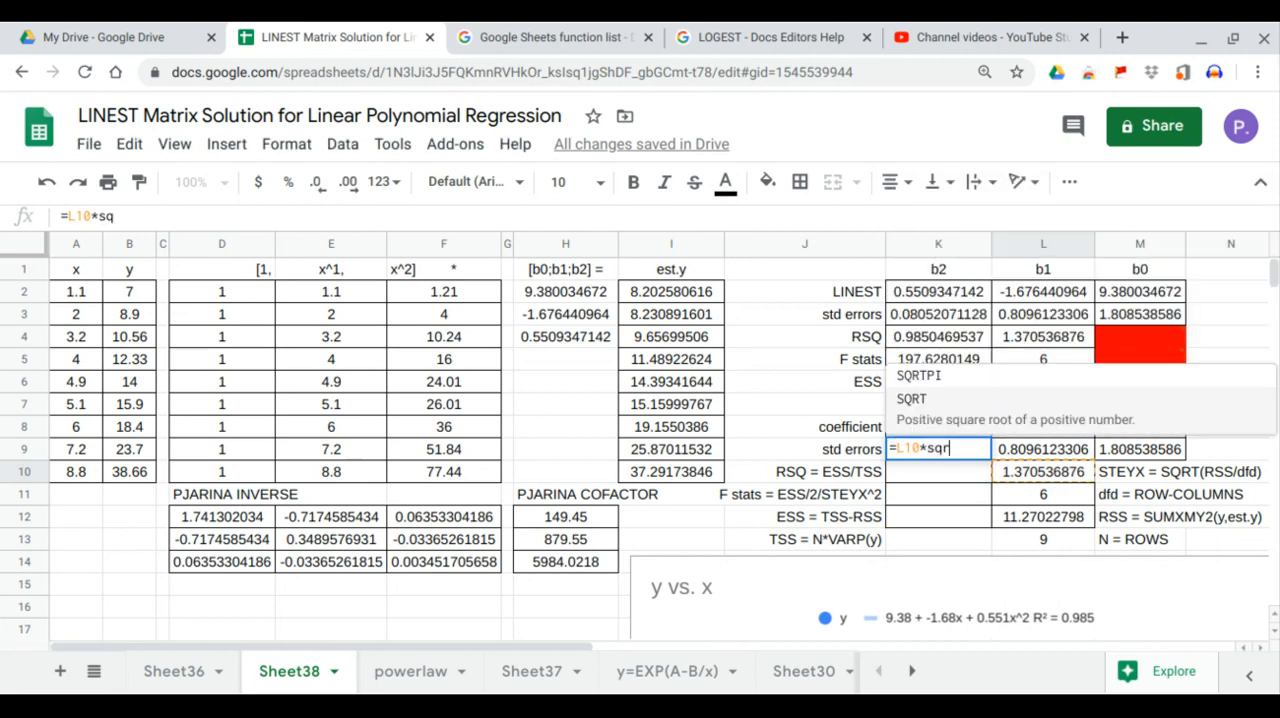
left_click(441, 562)
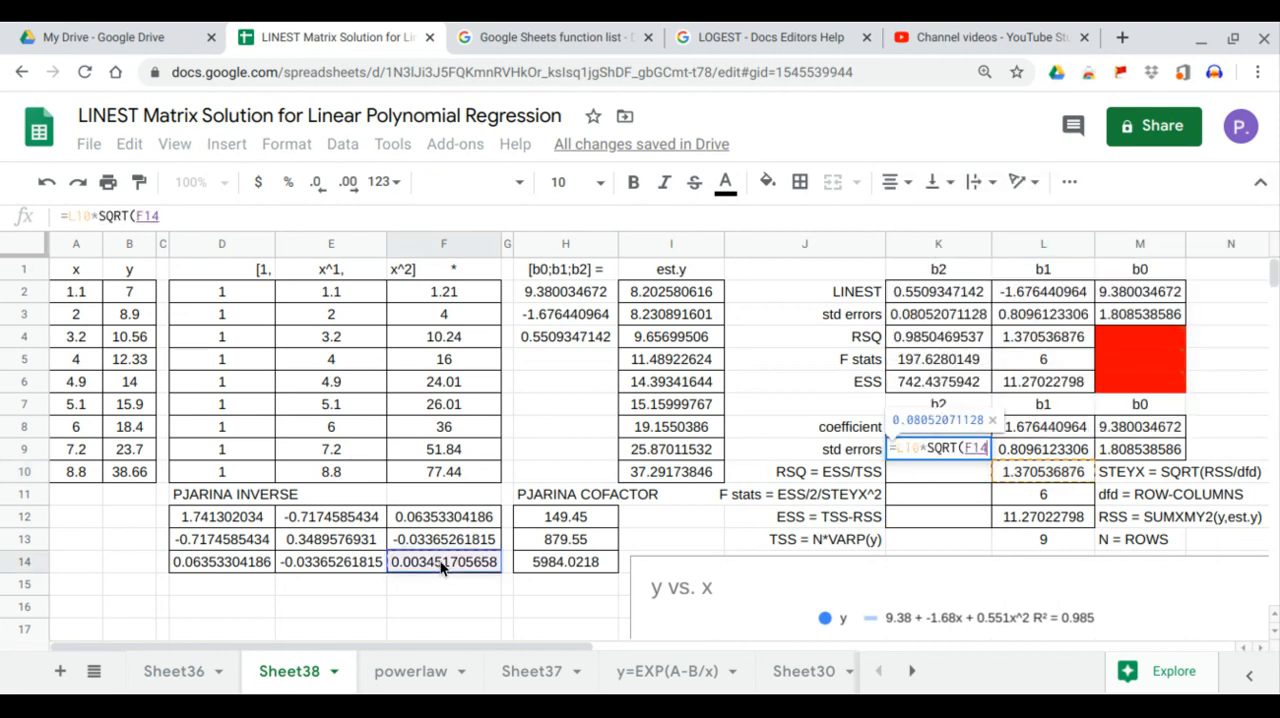
key("Return")
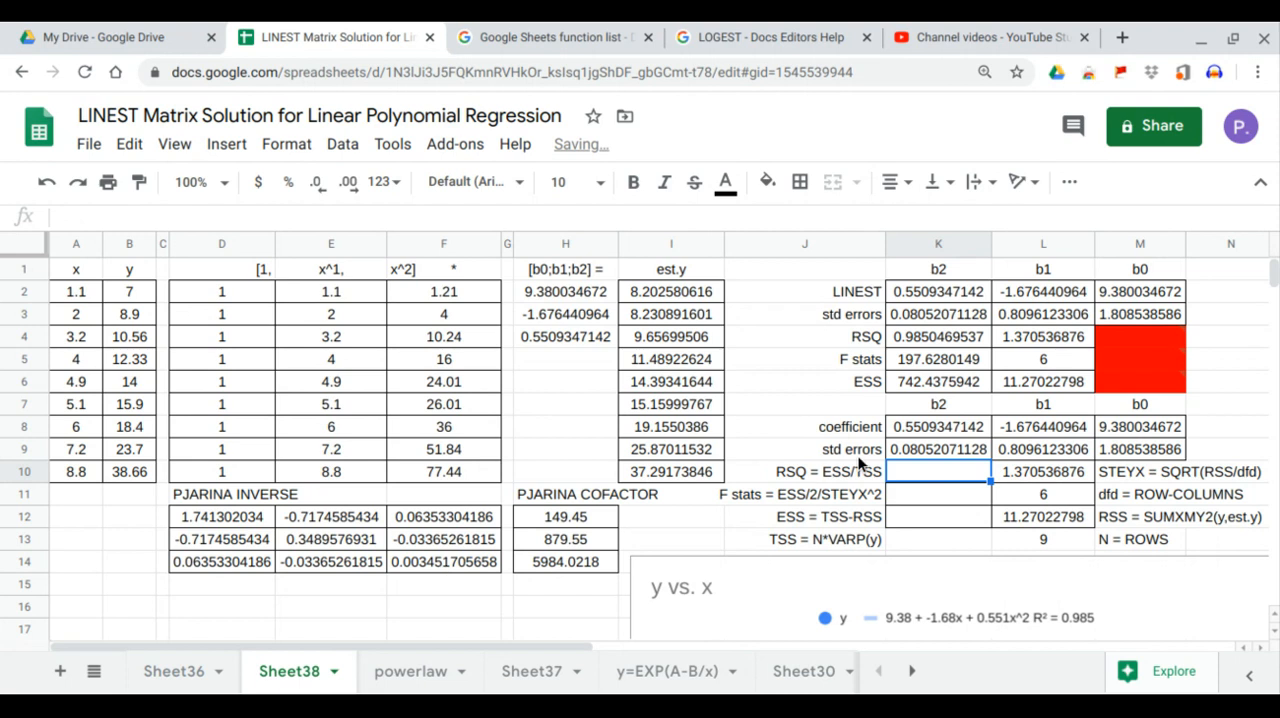
left_click(915, 451)
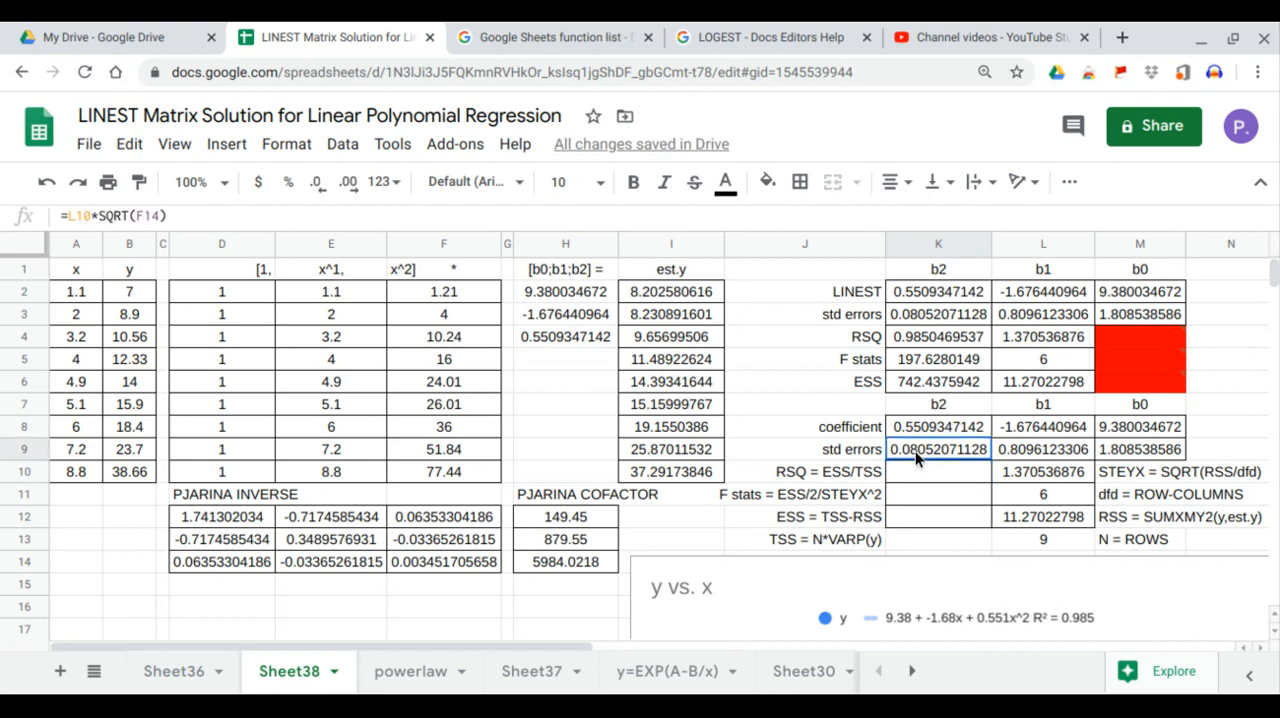
left_click(940, 320)
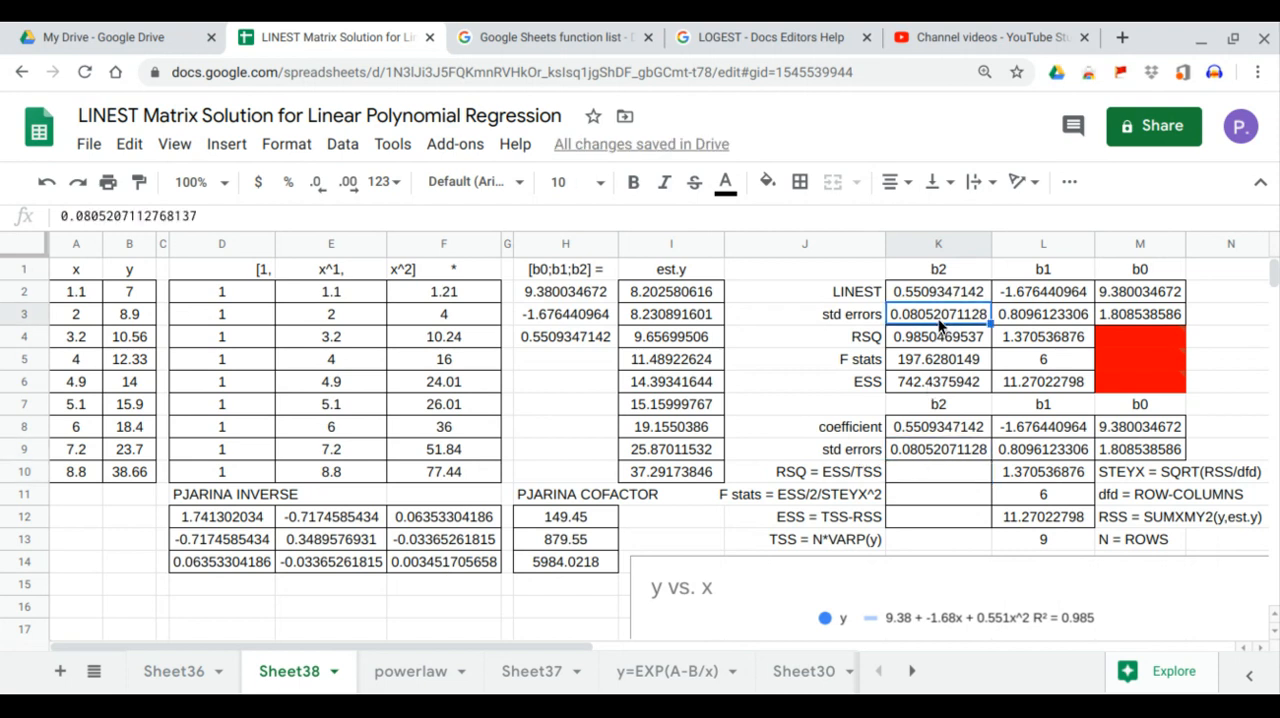
Step: Compute TSS in K13 with =L13*VARP(B2:B10)
left_click(932, 539)
type("=")
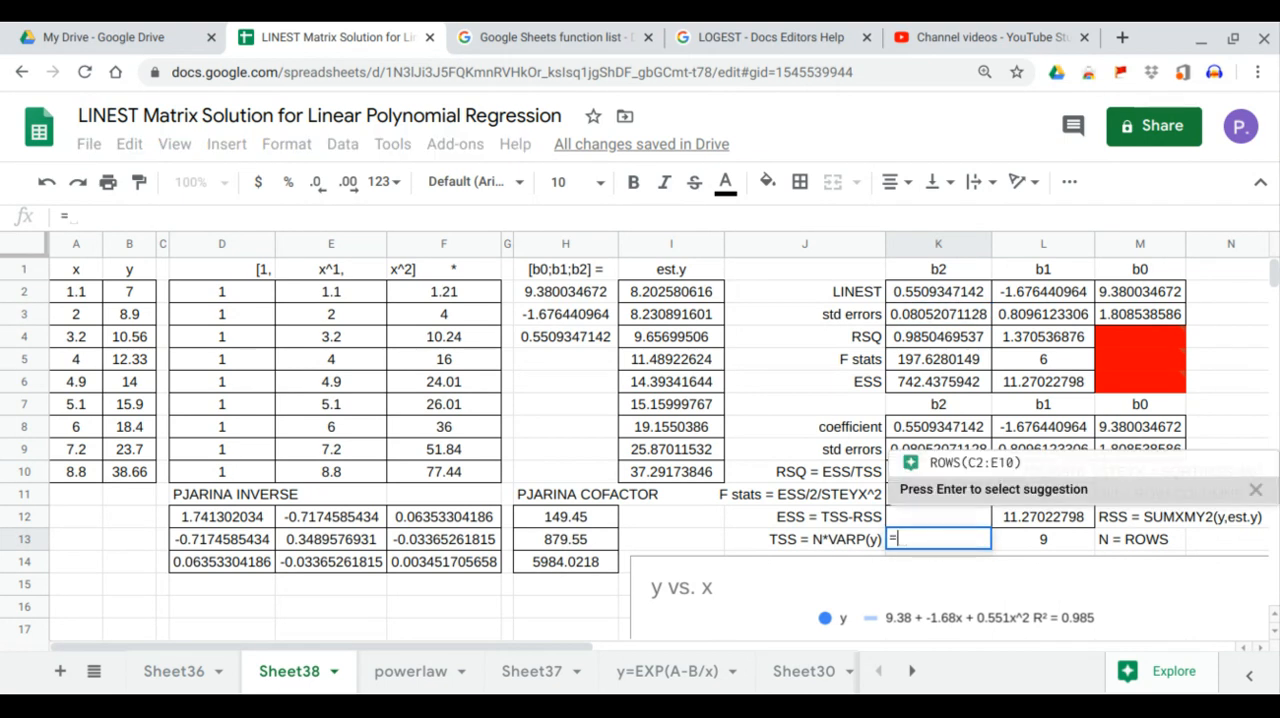
left_click(1070, 537)
type("*varp")
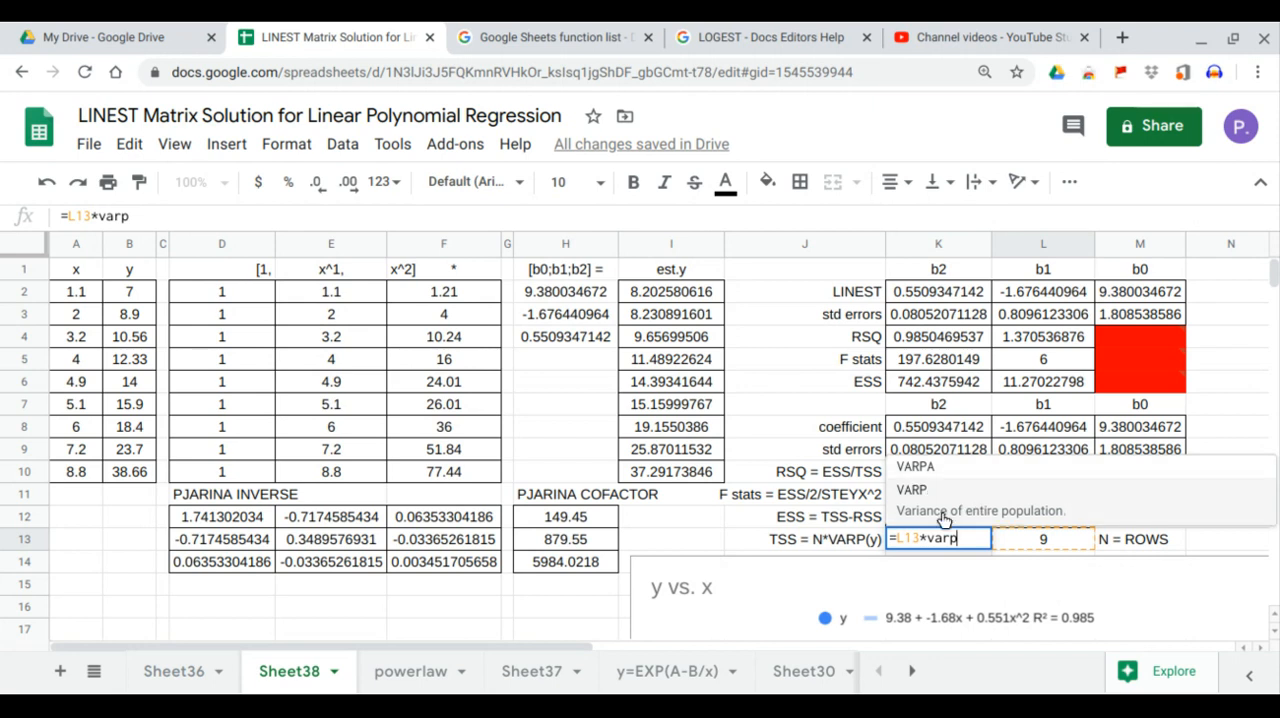
left_click(930, 490)
left_click_drag(132, 292, 135, 475)
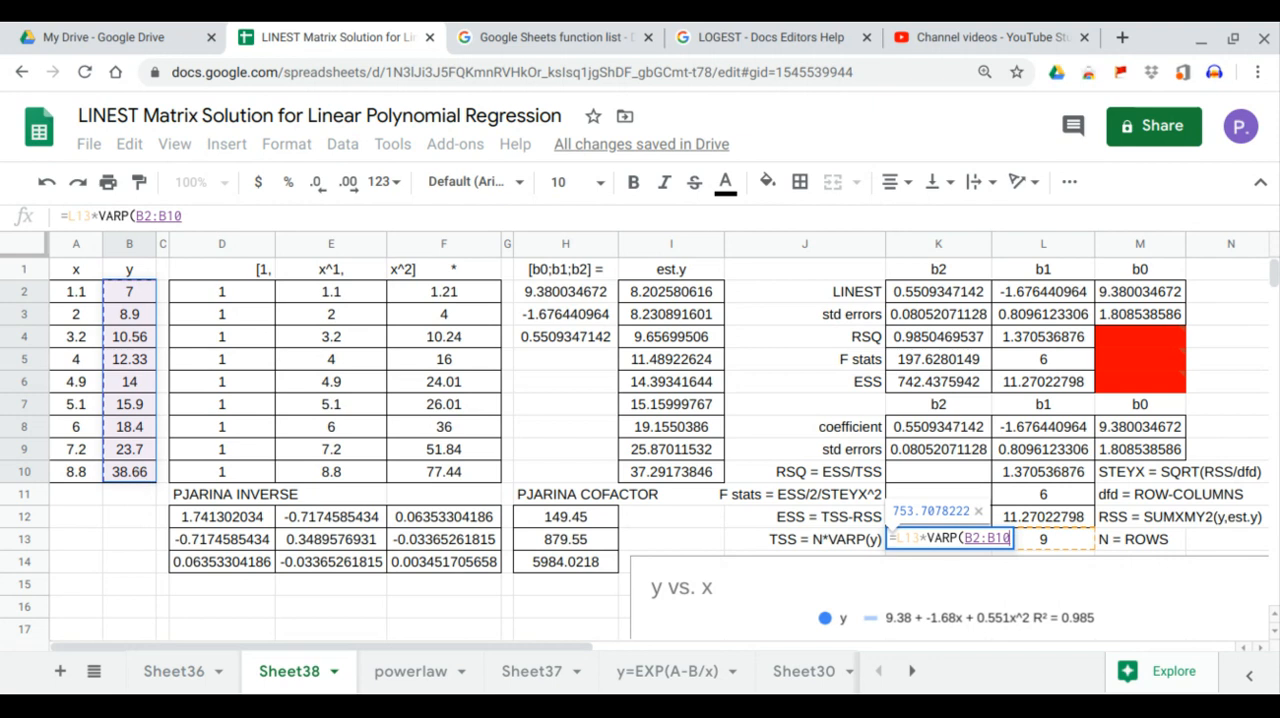
key("Return")
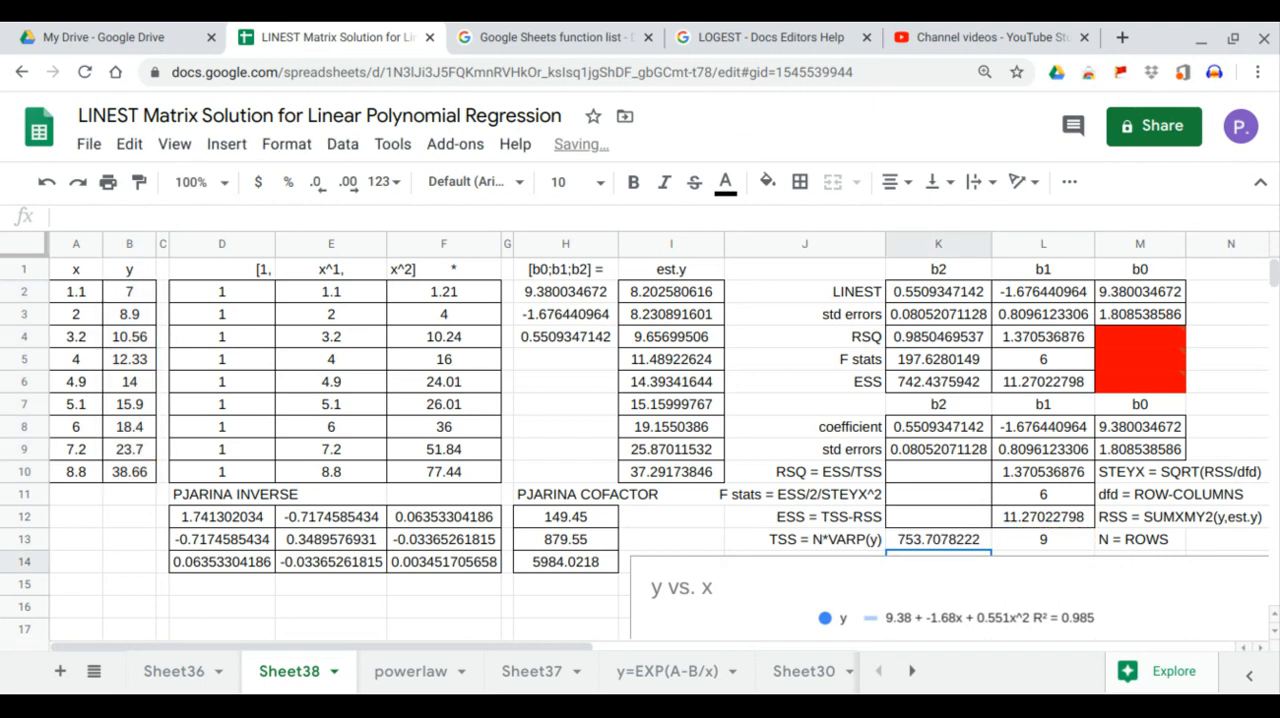
Step: Compute ESS in K12 with =K13-L12 and compare it with the LINEST value in K6
left_click(901, 522)
type("=")
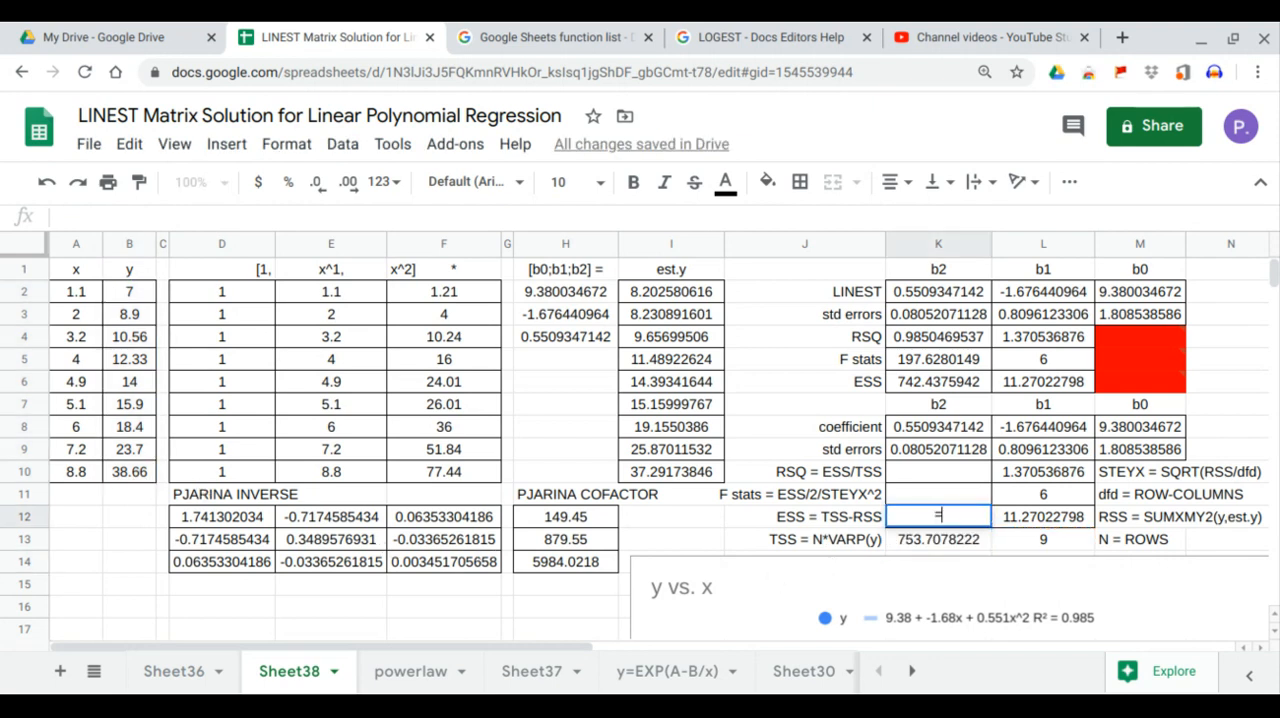
left_click(938, 543)
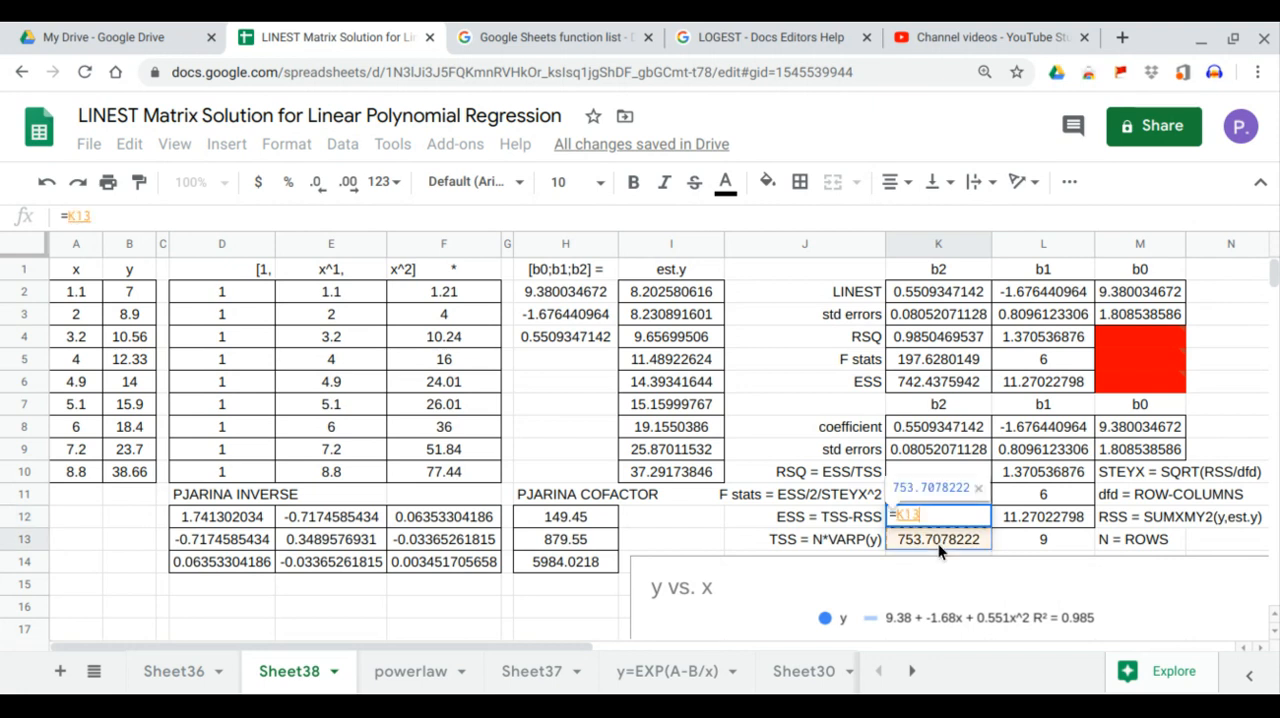
type("-")
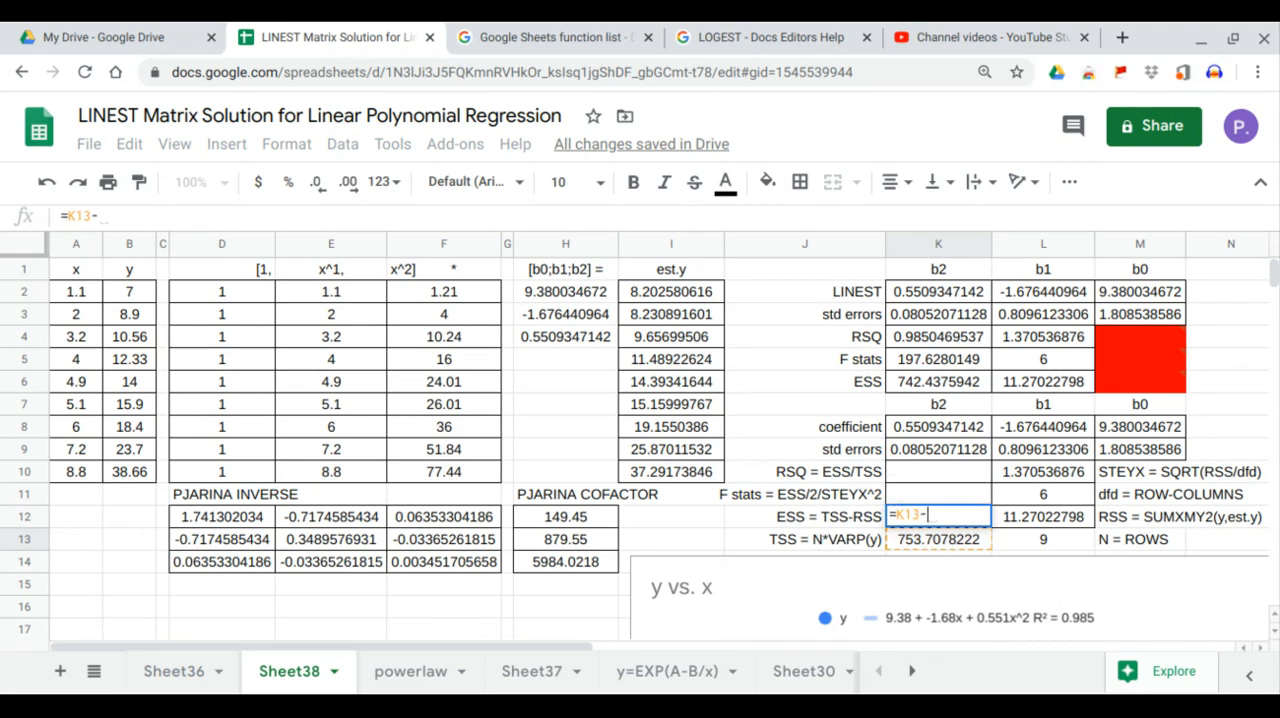
left_click(1019, 513)
key("Return")
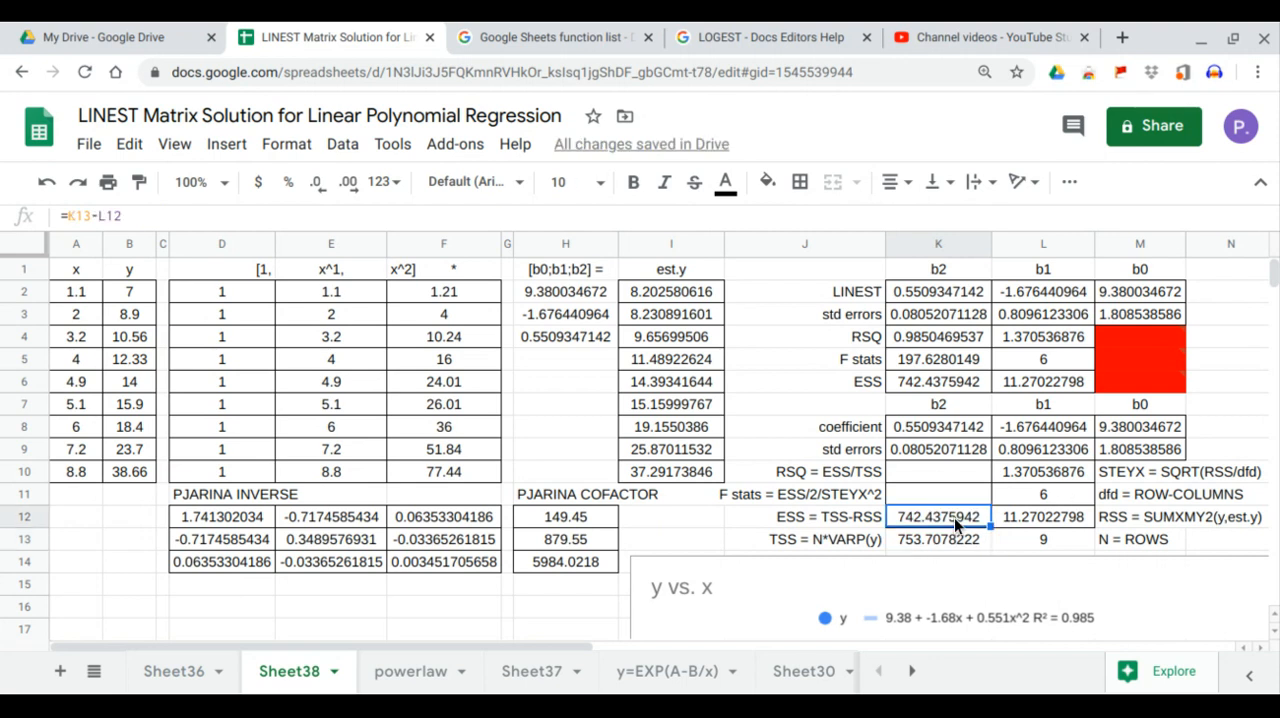
left_click(966, 388)
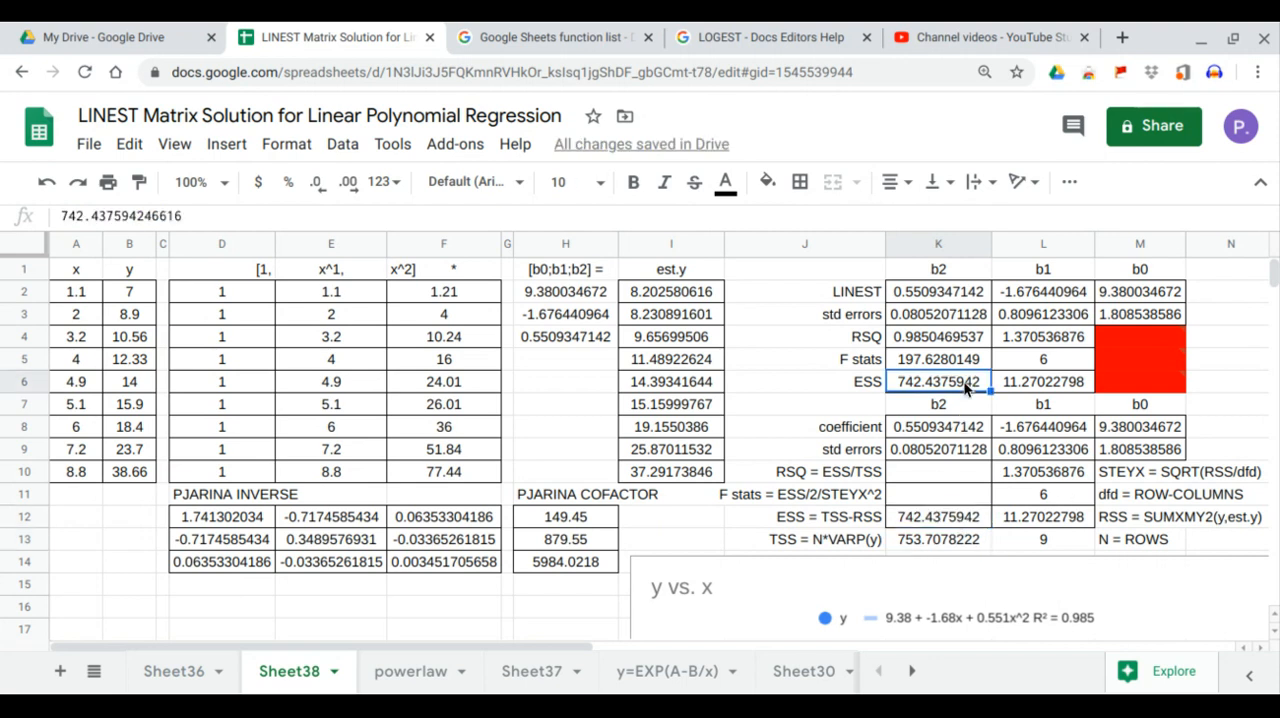
Step: Enter the first part of the F statistic formula in K11, dividing ESS by 2 with =K12/2
left_click(954, 499)
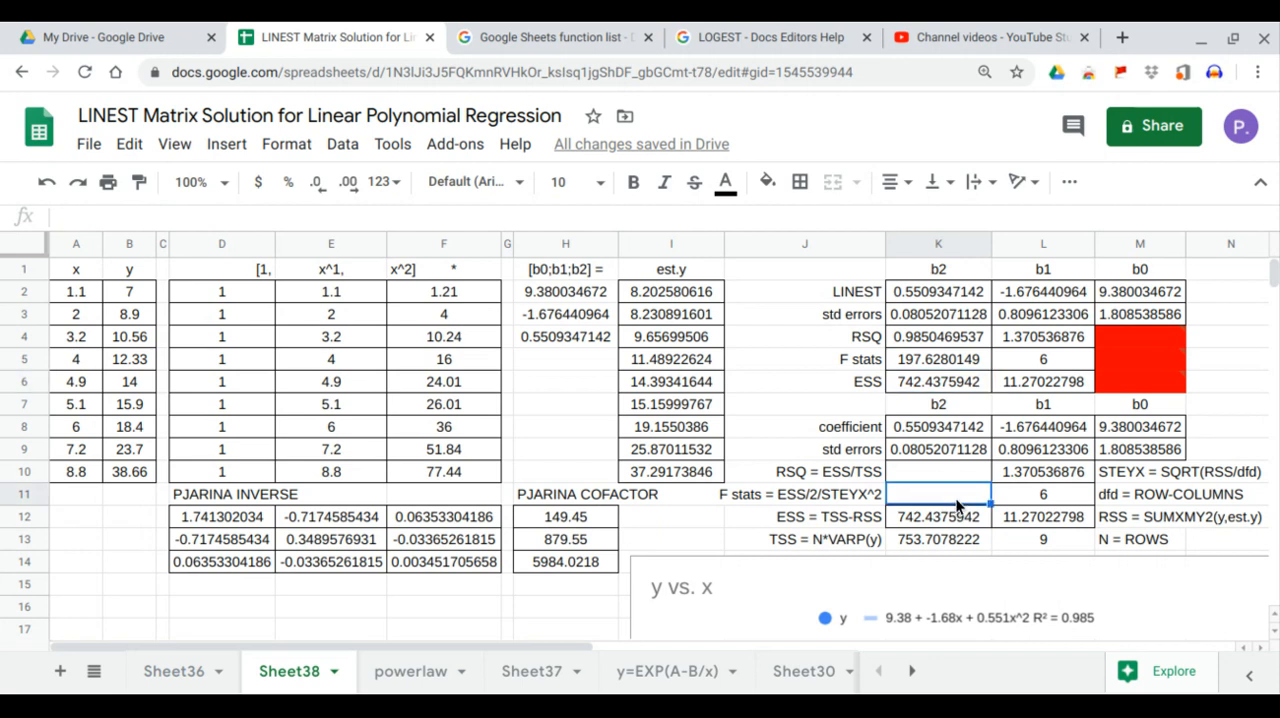
type("=")
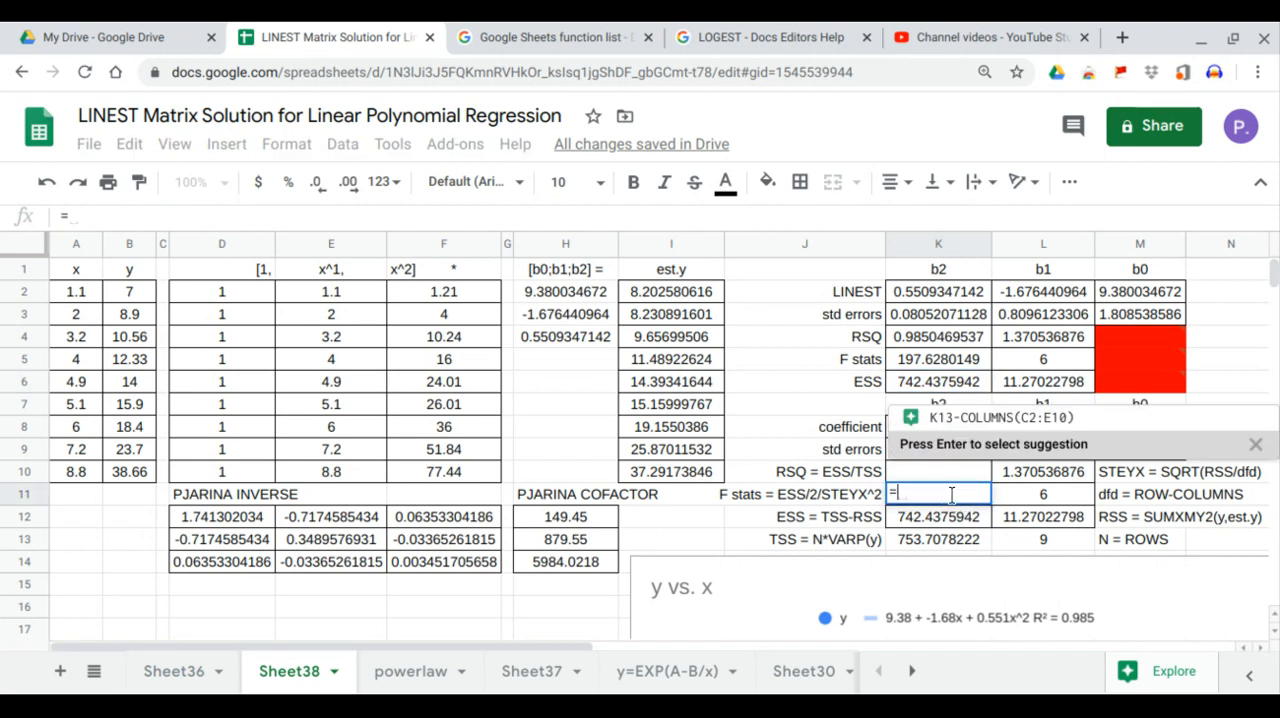
left_click(932, 528)
type("/2")
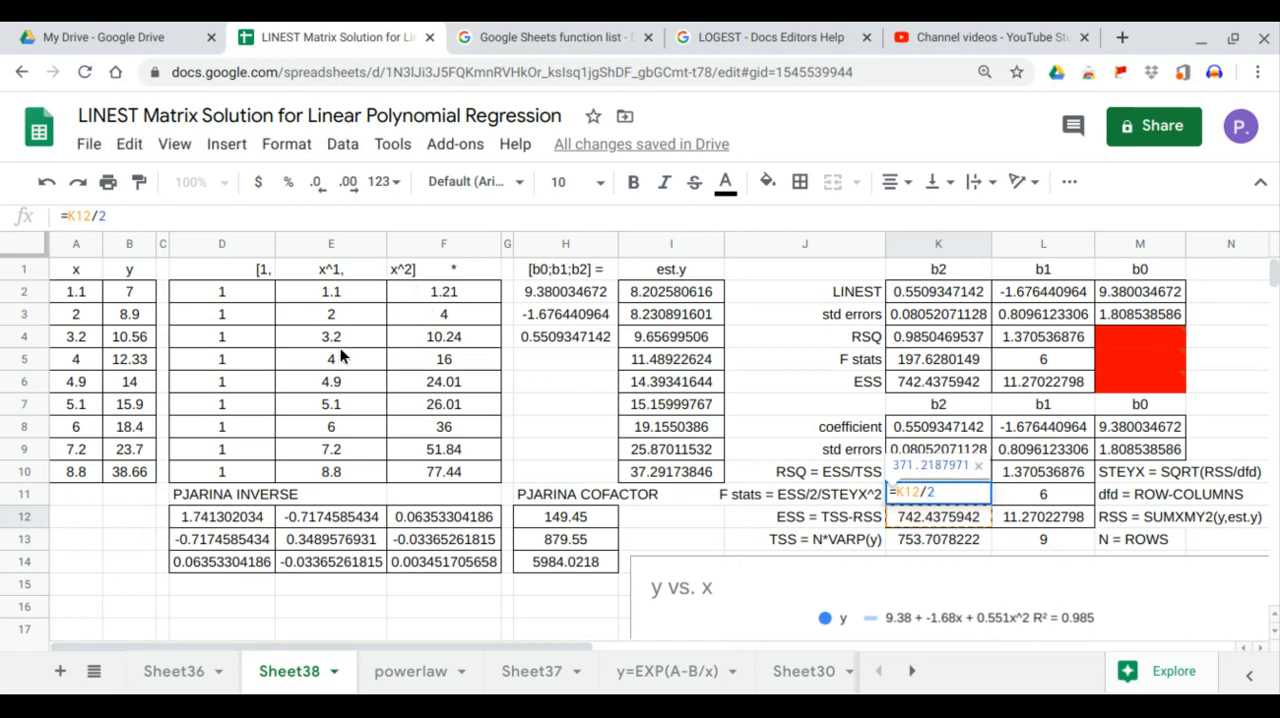
left_click(409, 471)
type("/")
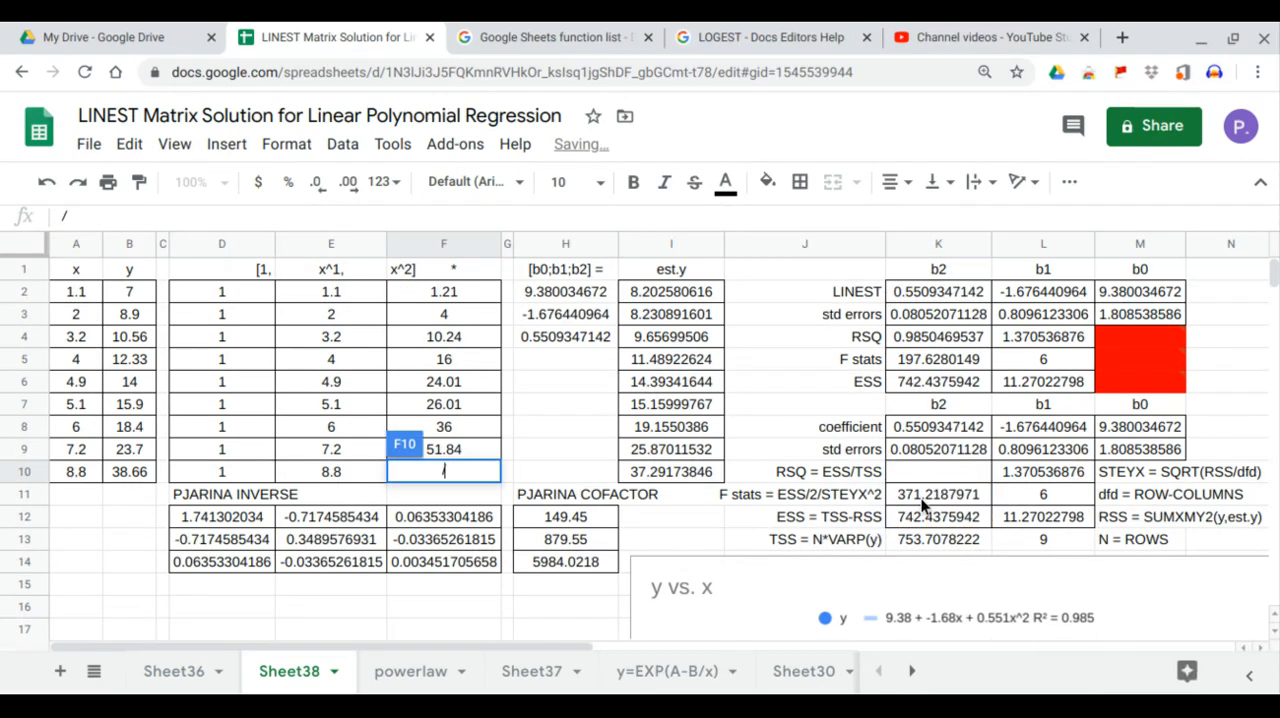
left_click(921, 498)
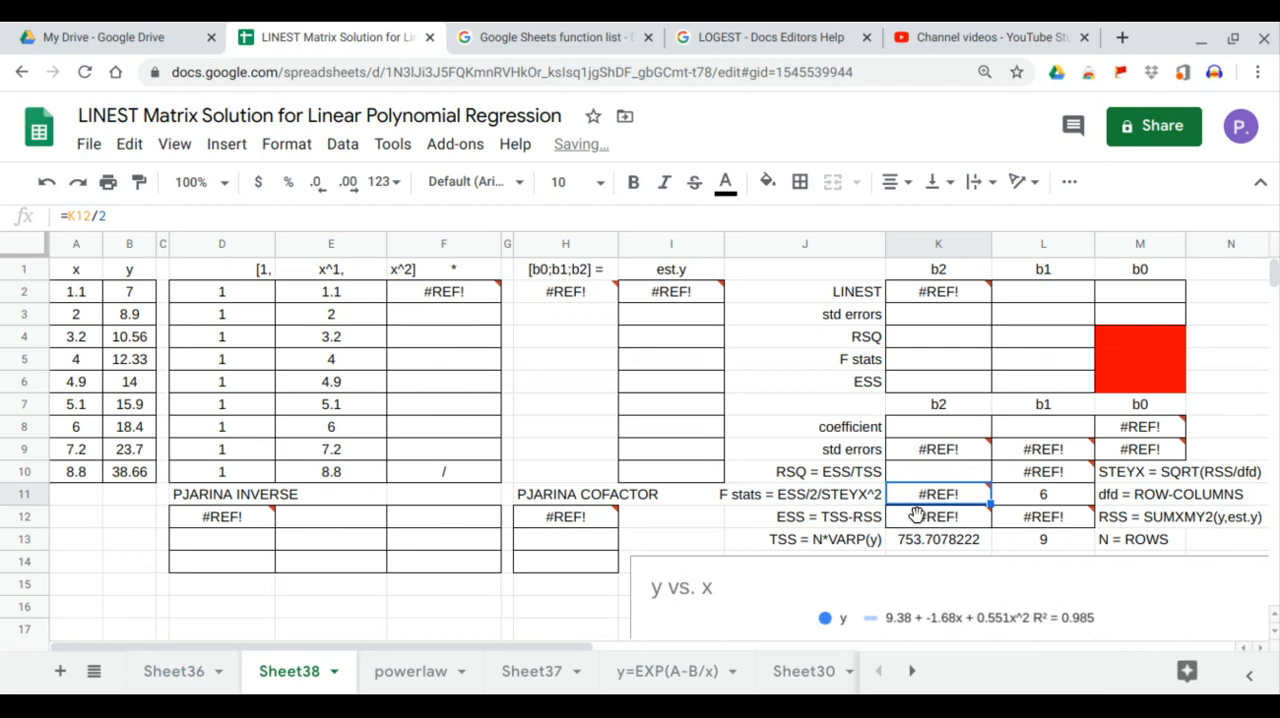
left_click(47, 187)
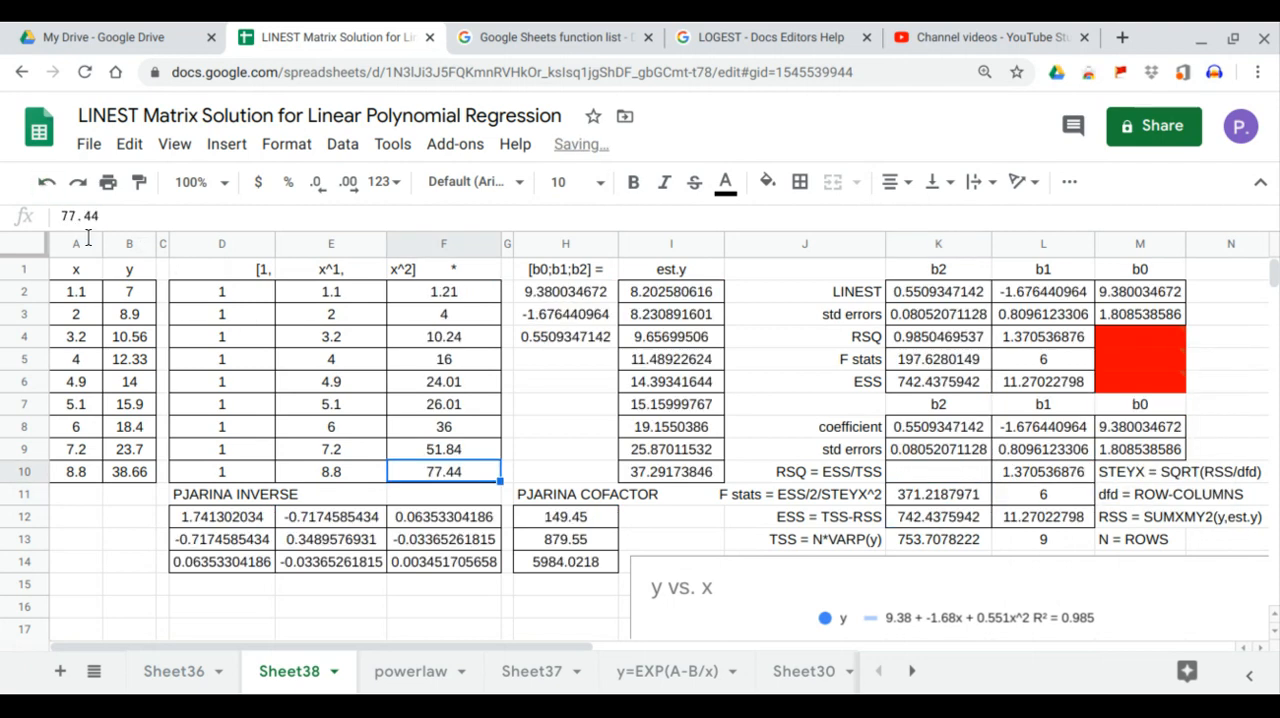
Step: Extend the F statistic formula in K11 to =K12/2/L10^2 and compare its result with the LINEST value in K5
left_click(936, 496)
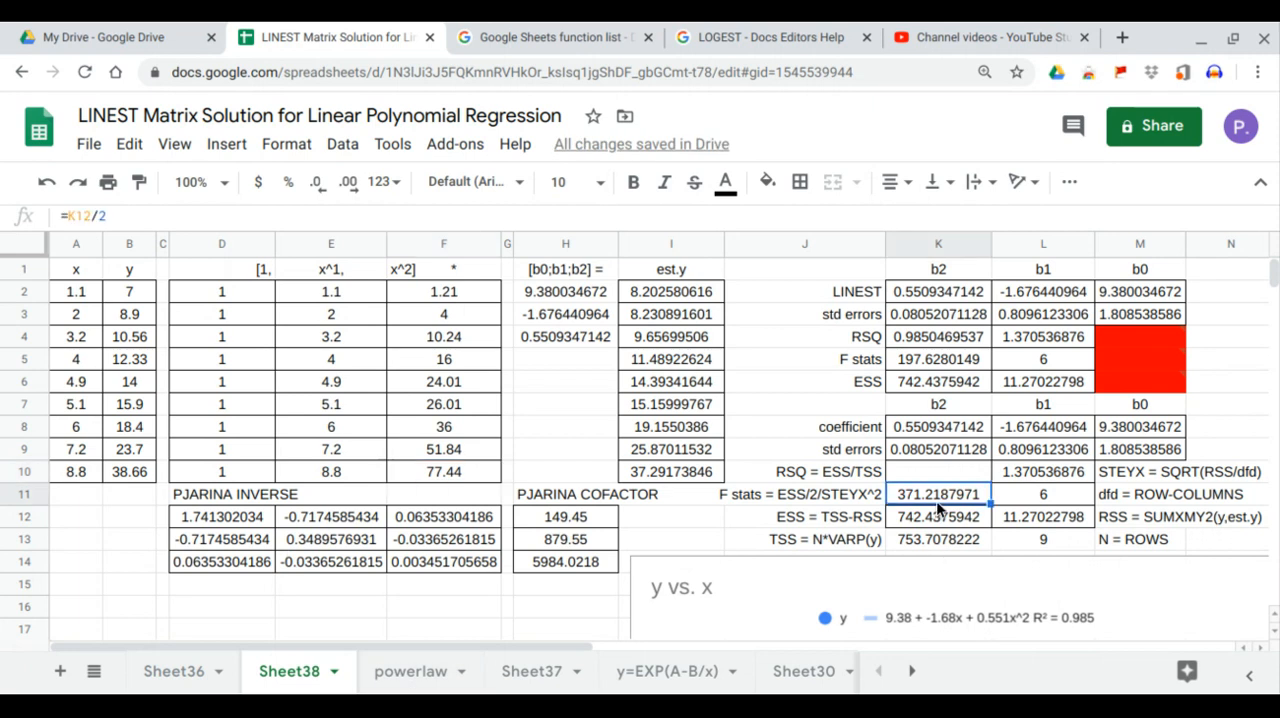
type("=K12/2")
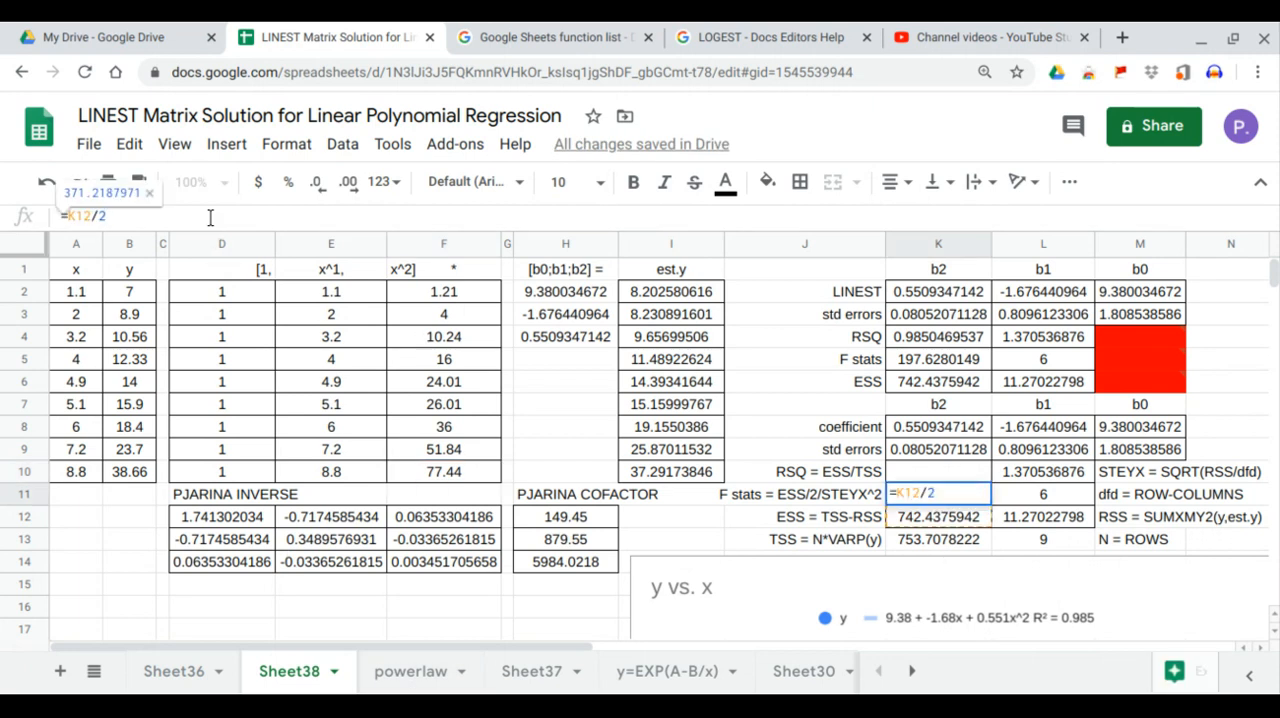
type("/")
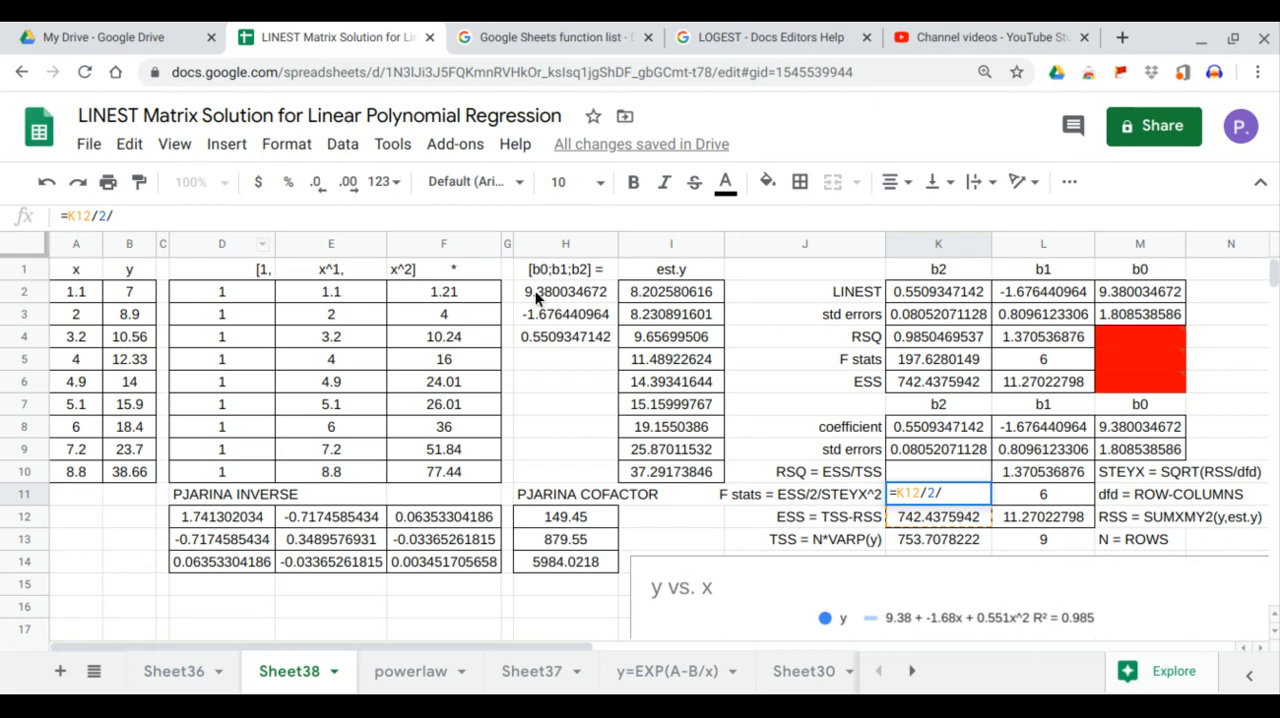
left_click(1010, 478)
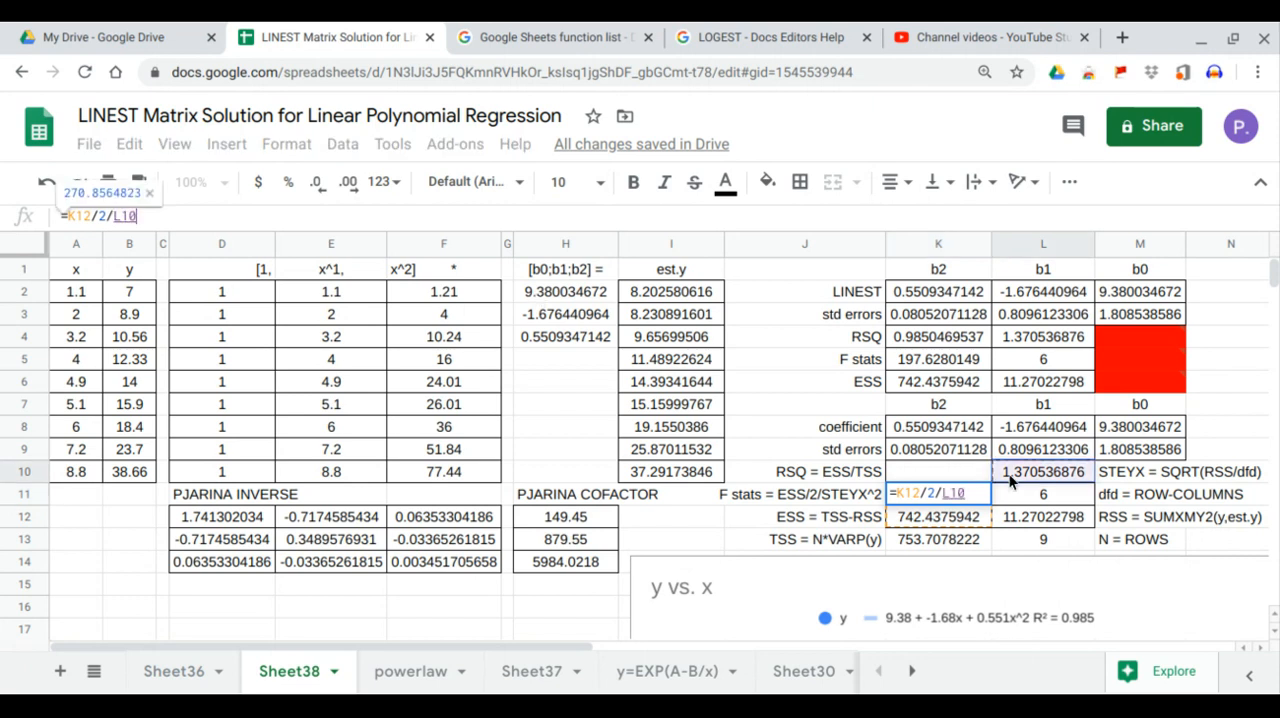
key("Return")
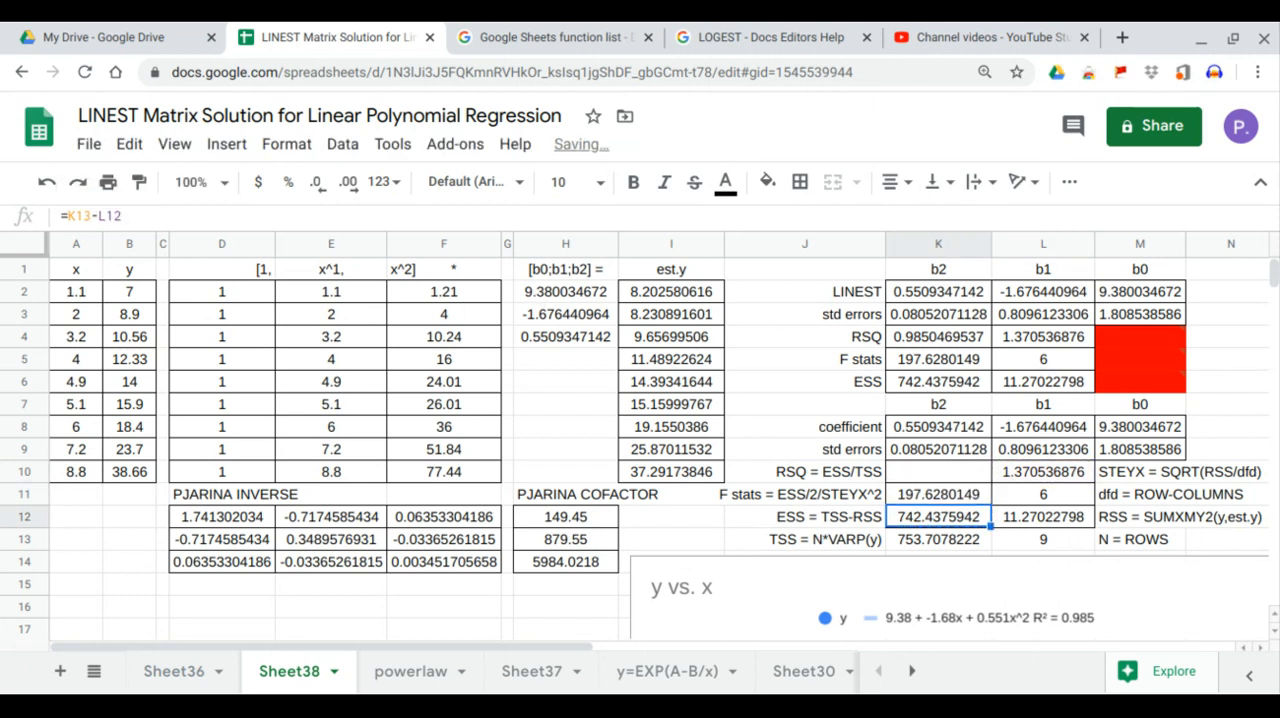
left_click(965, 495)
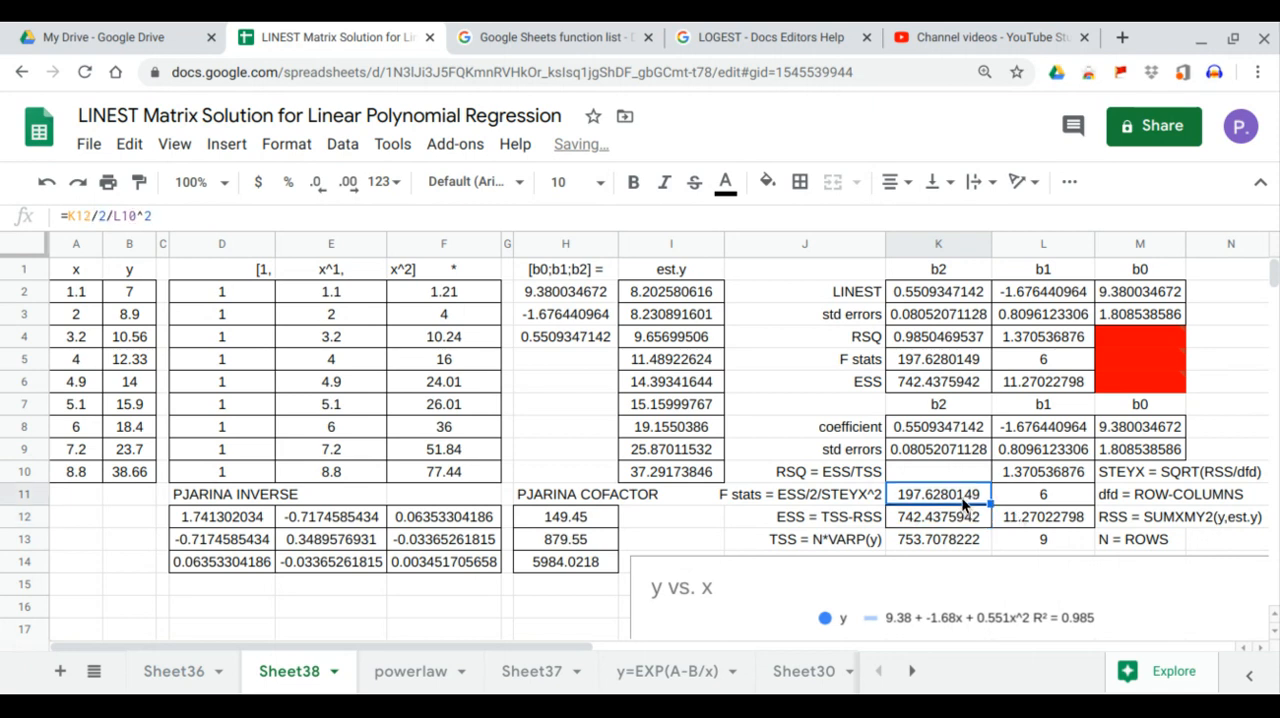
left_click(951, 368)
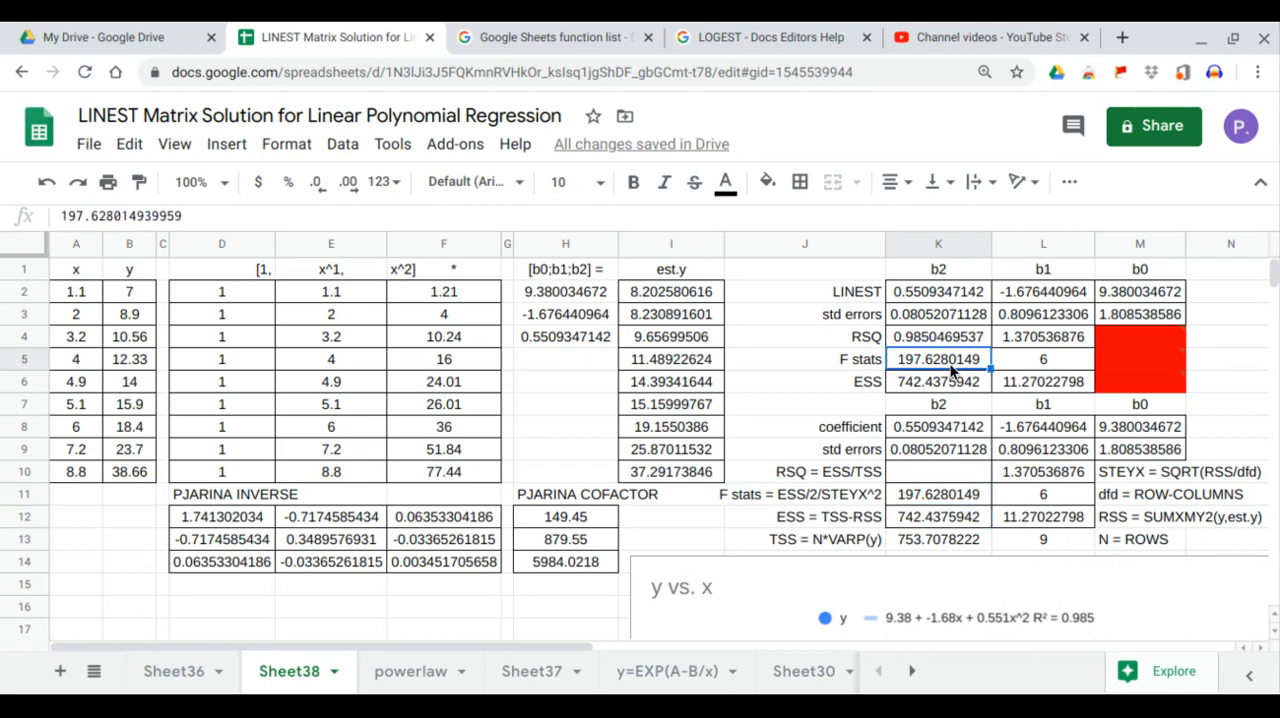
Step: Compute RSQ in K10 with =K12/K13 and compare it with the LINEST value in K4
left_click(953, 478)
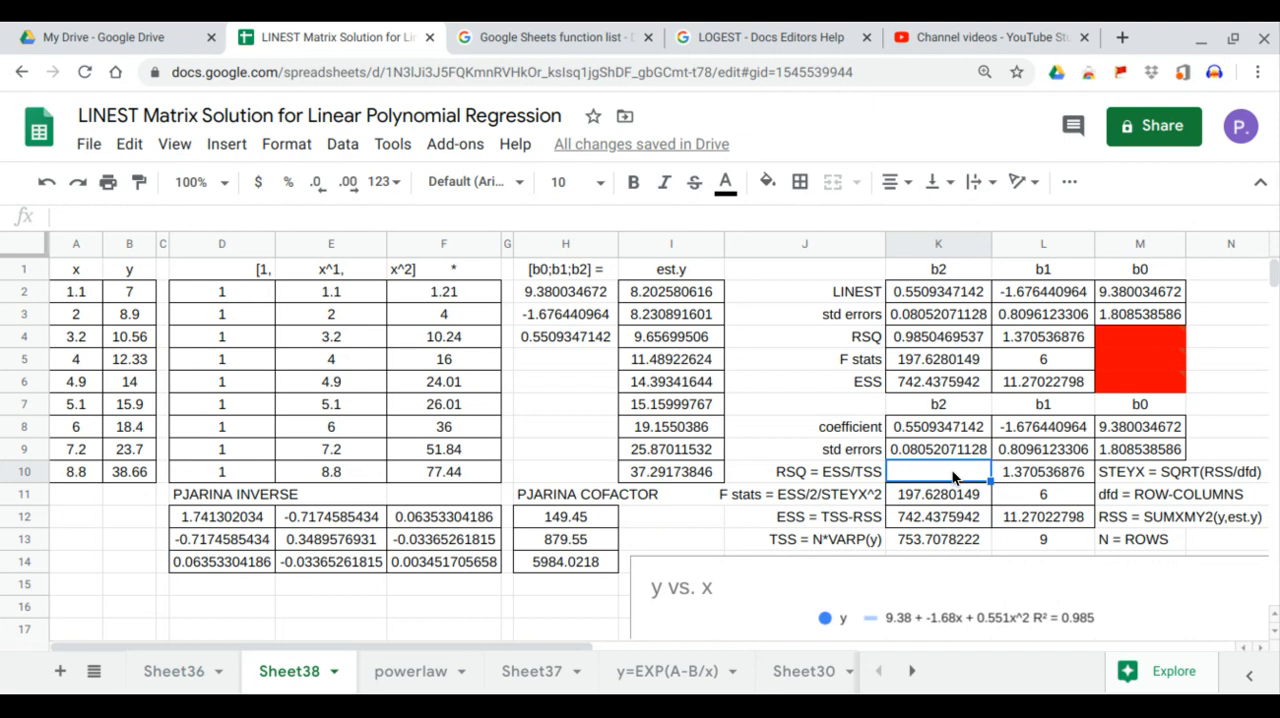
type("=")
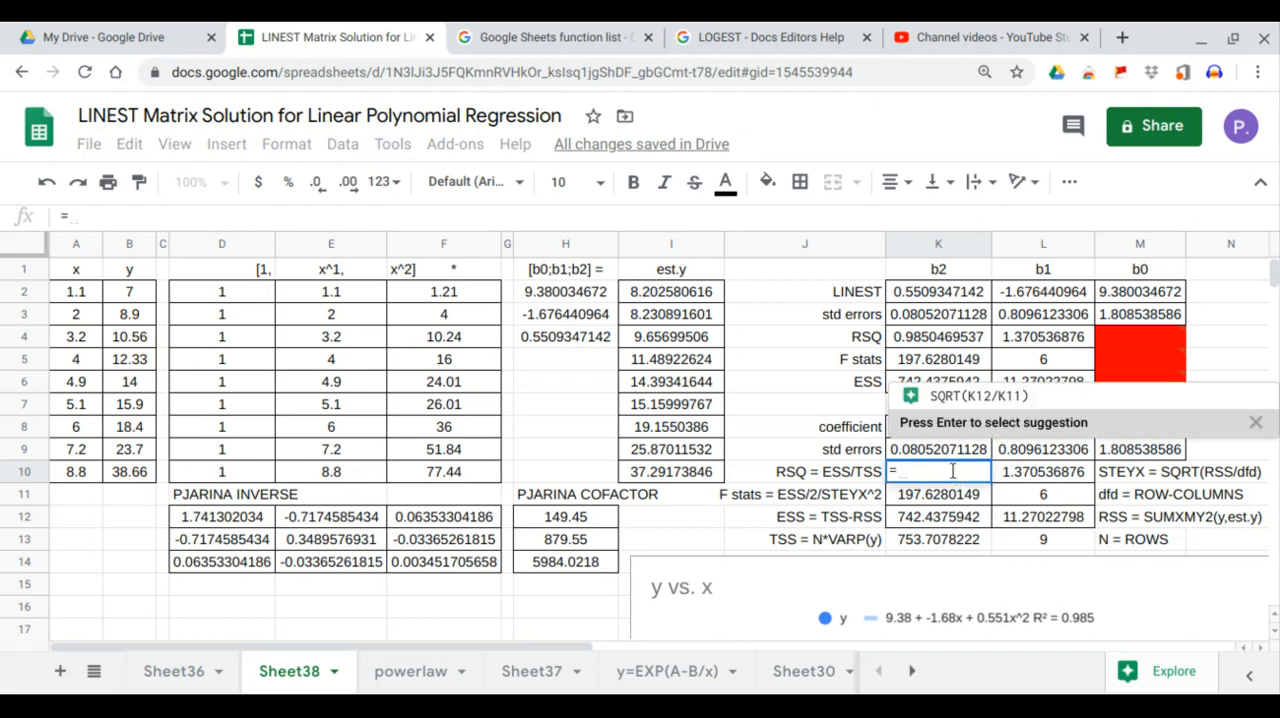
left_click(942, 524)
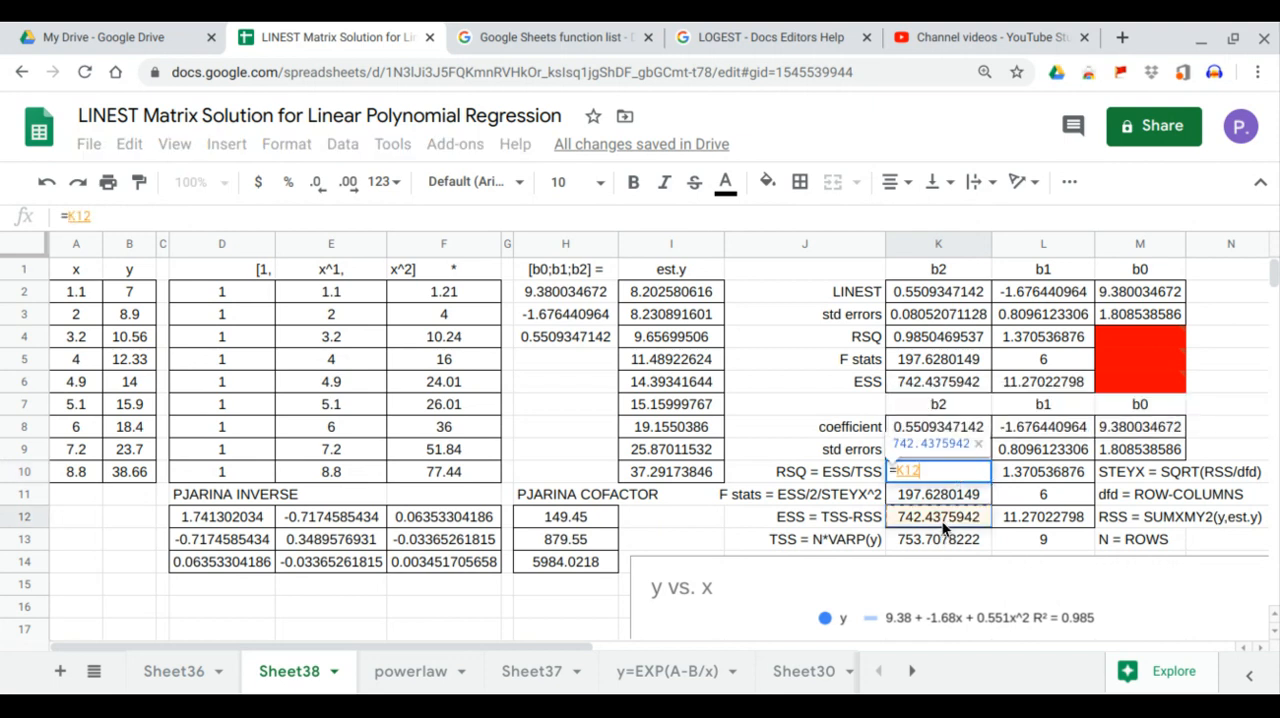
type("/")
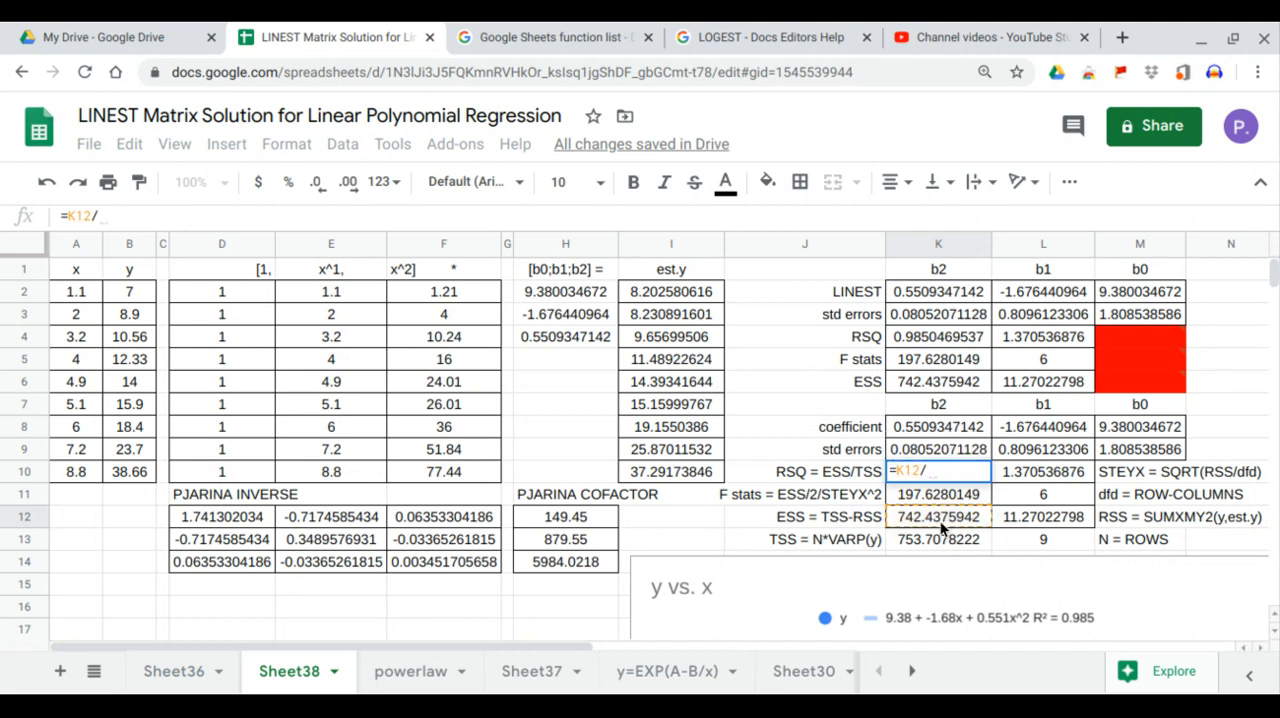
left_click(938, 536)
key("Return")
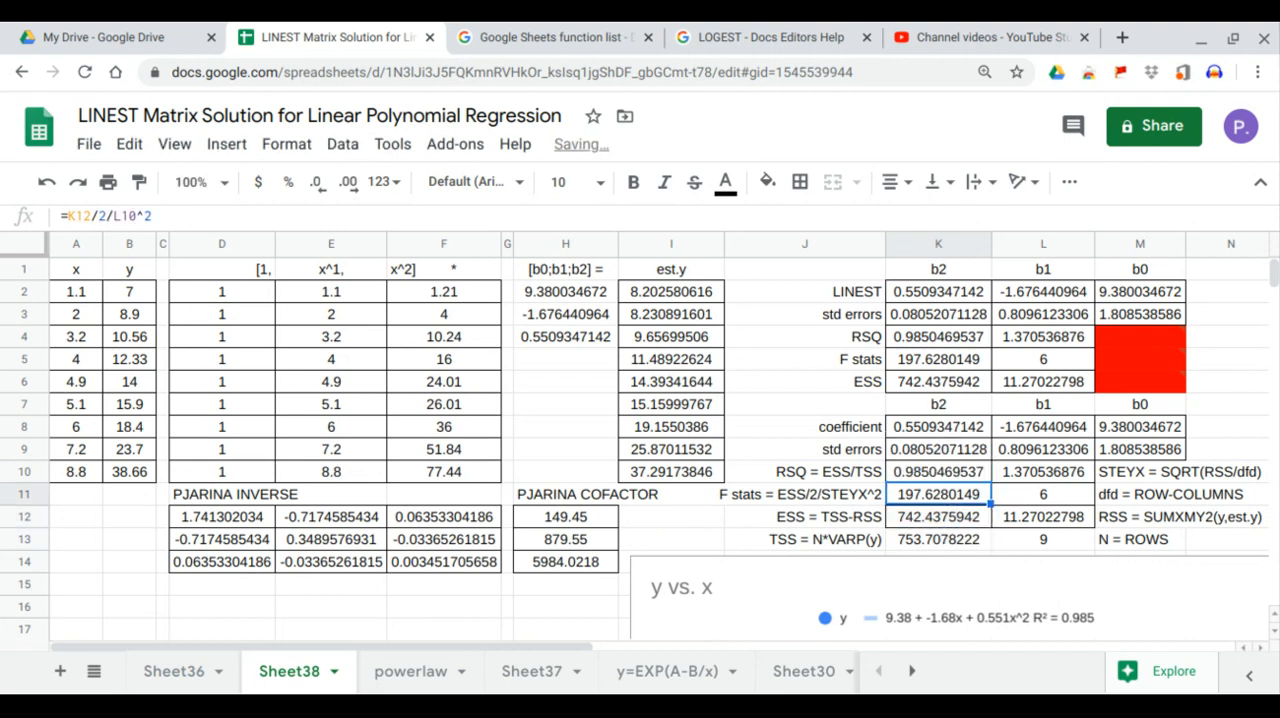
left_click(952, 478)
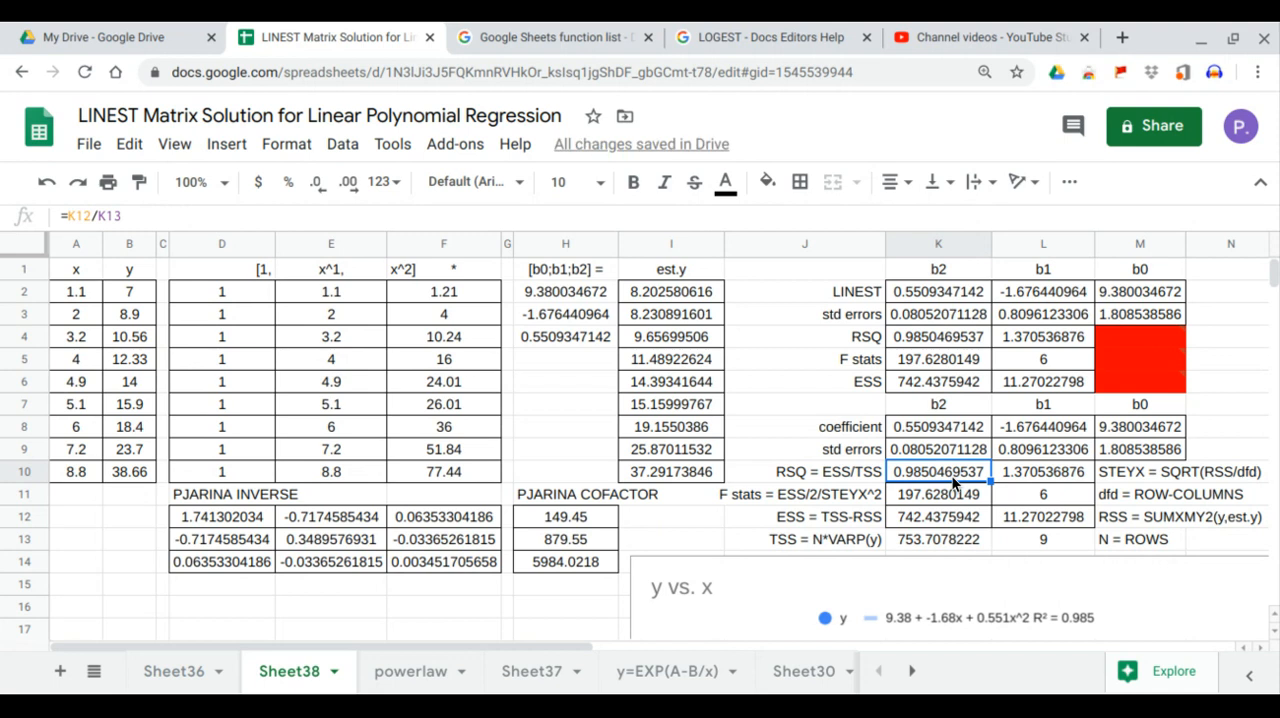
left_click(948, 338)
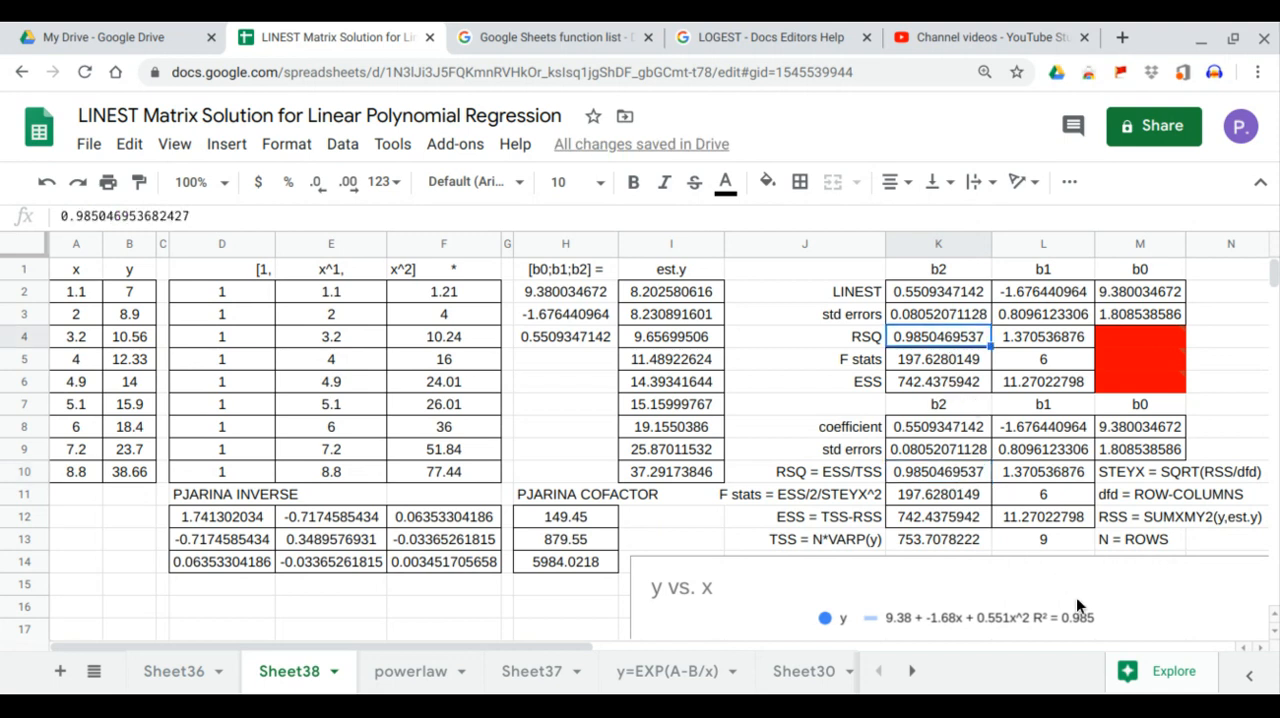